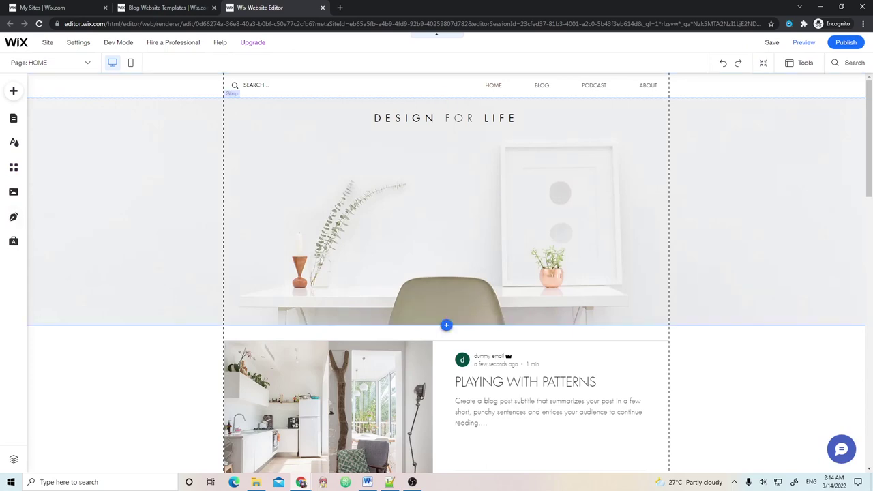
Look through the home page down to the gallery and inspect the editing options of the title text and hero strip
scroll(446, 321, "down", 2)
scroll(447, 320, "down", 10)
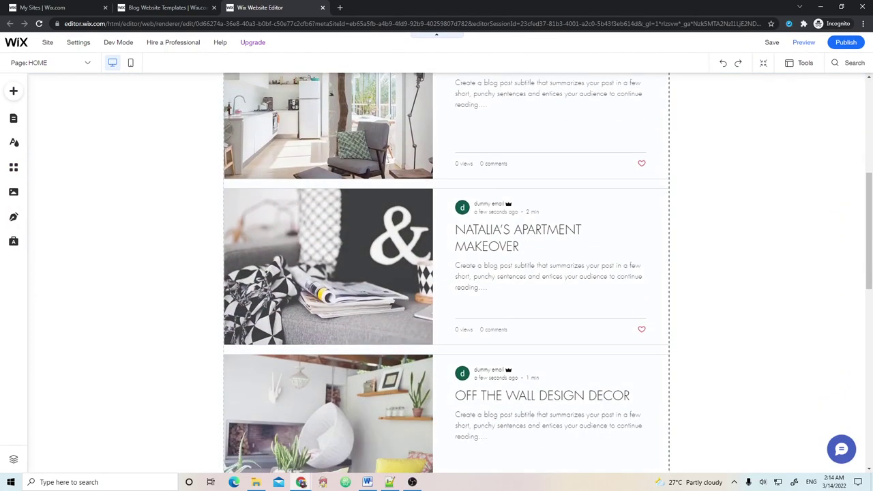
scroll(446, 321, "down", 5)
scroll(446, 320, "up", 15)
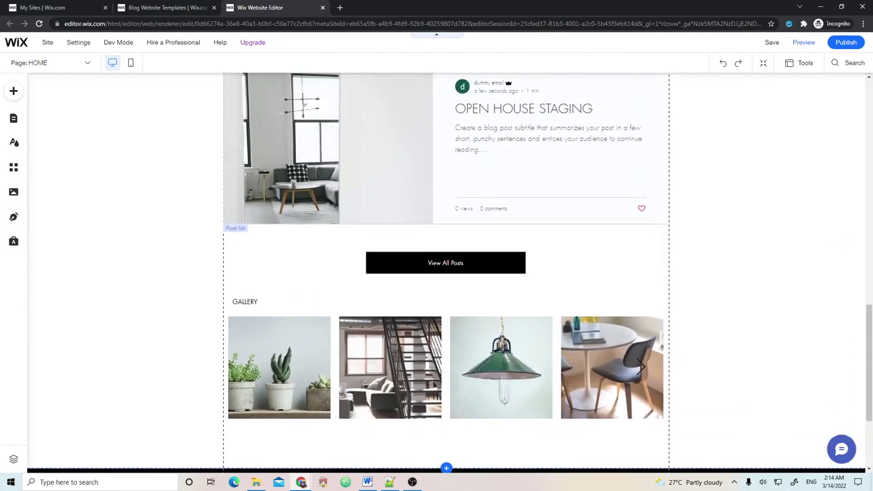
scroll(446, 321, "up", 2)
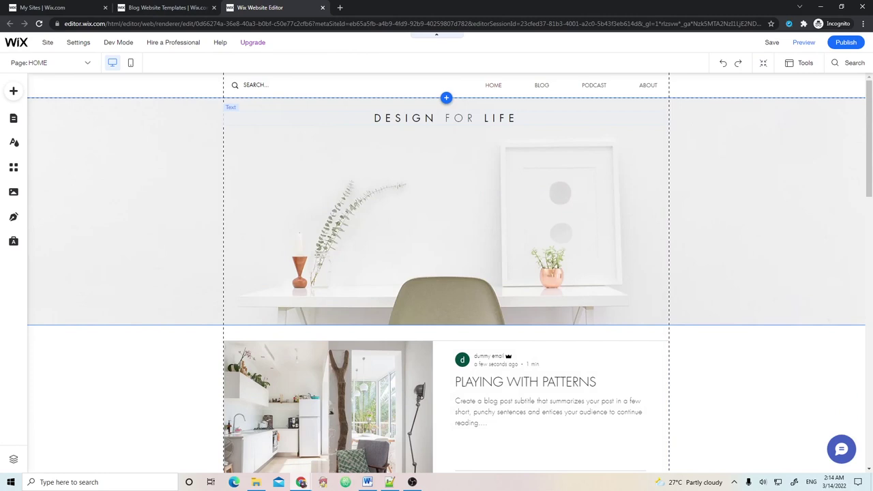
left_click(446, 118)
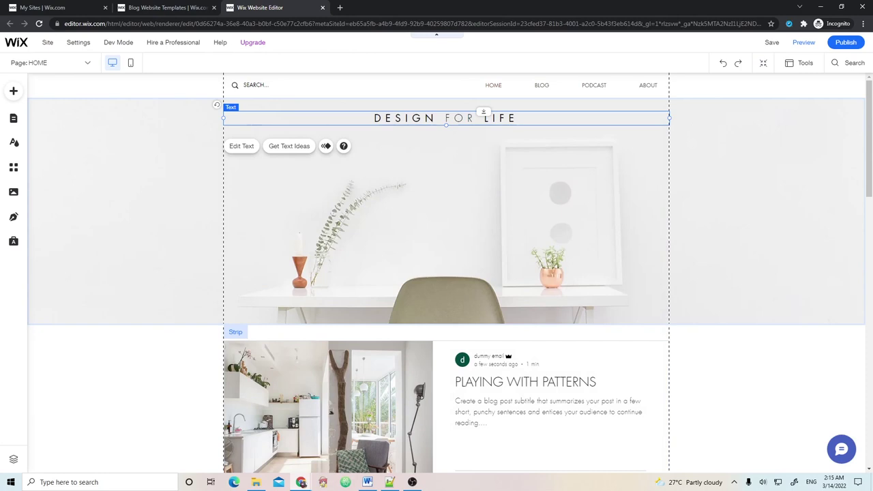
left_click(136, 205)
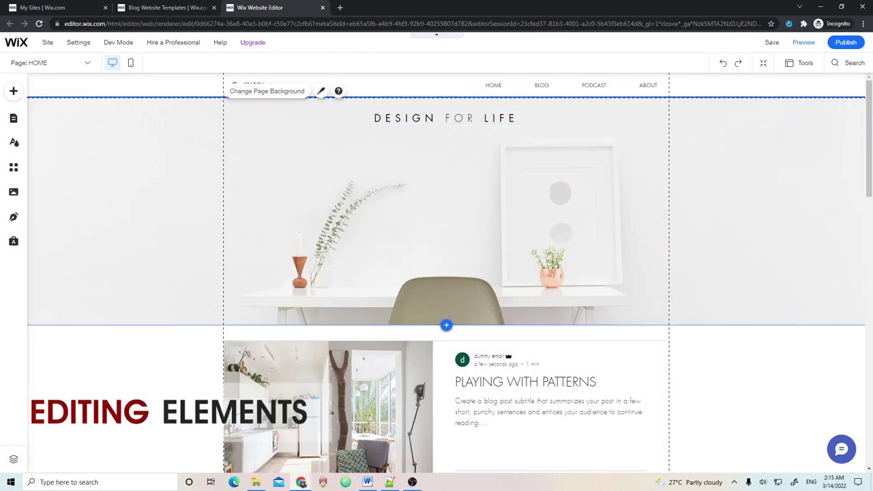
left_click(682, 232)
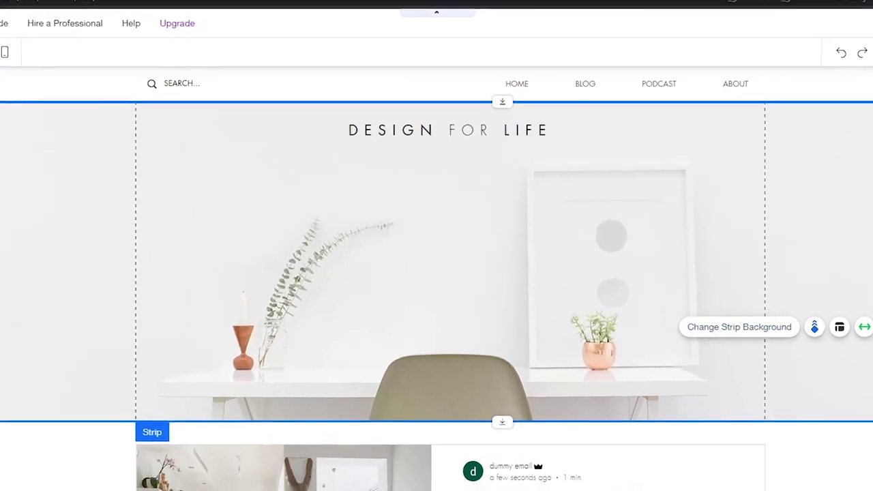
left_click(449, 129)
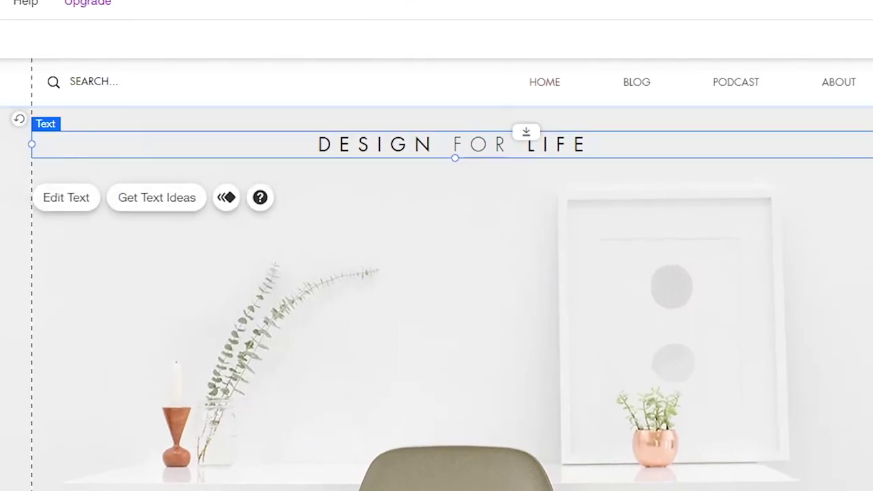
key("Escape")
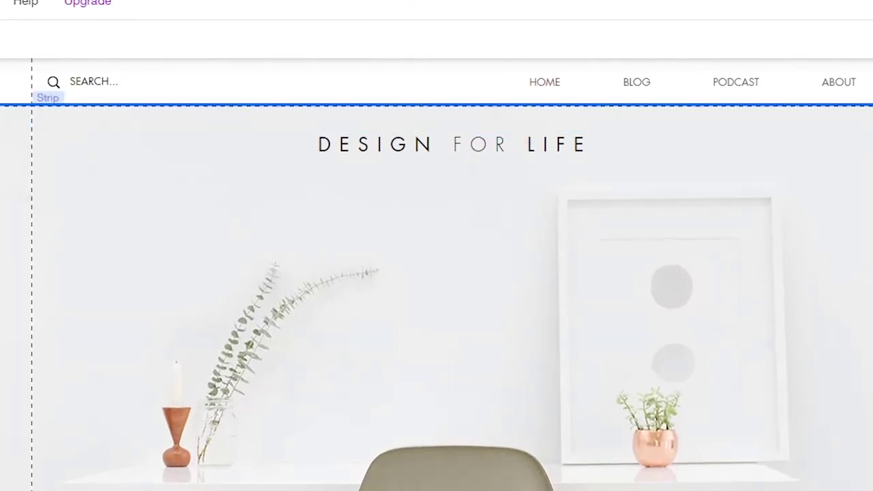
Open the DESIGN FOR LIFE title for editing and apply the Heading 2 theme to all its text
left_click(451, 144)
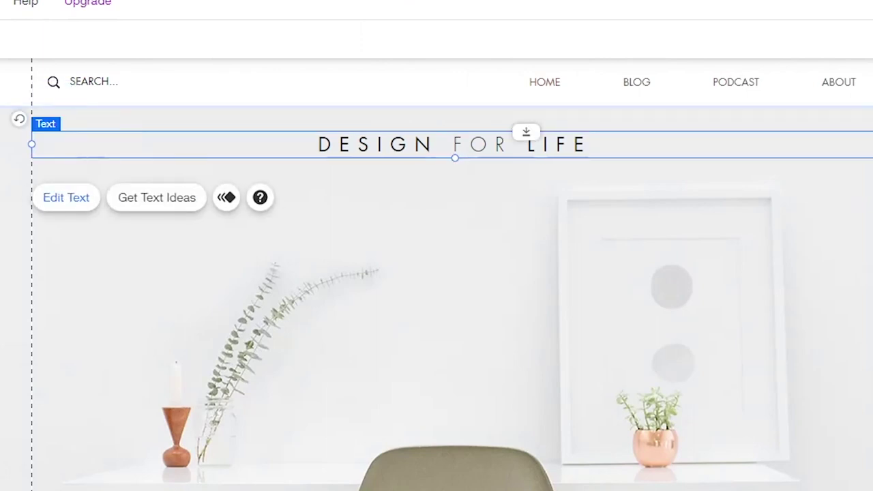
left_click(66, 197)
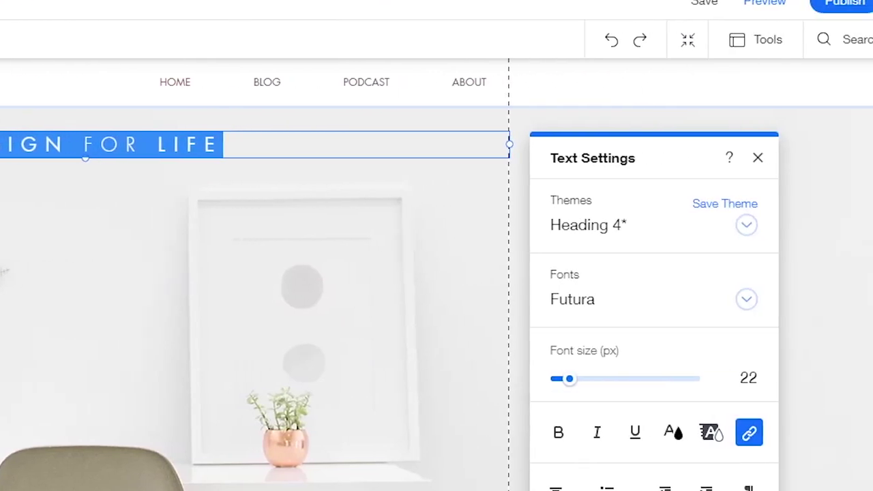
left_click(746, 224)
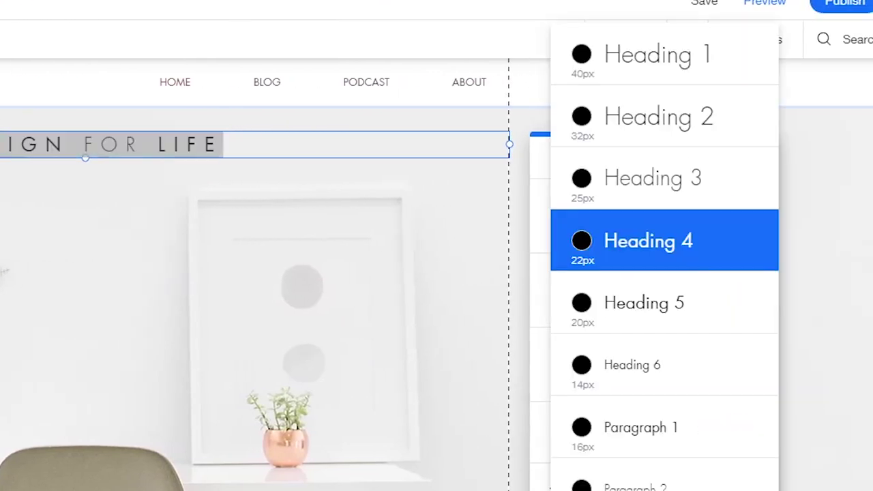
left_click(658, 116)
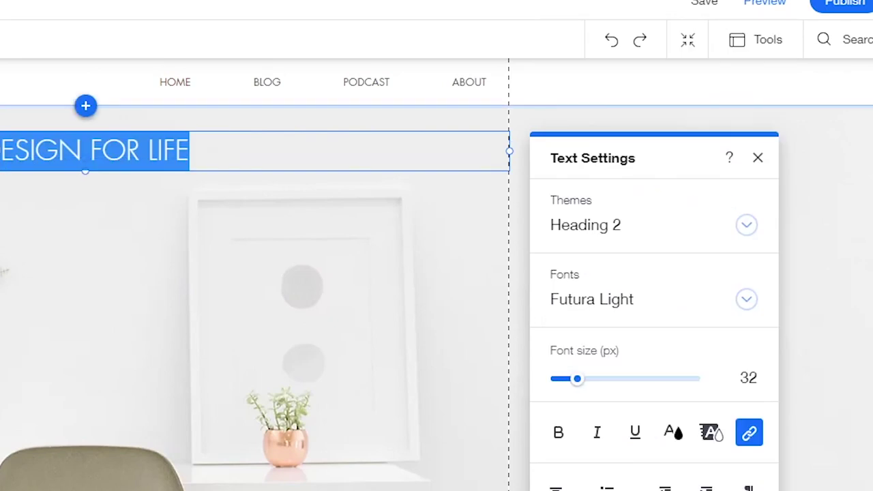
Try the Heading 1 theme on the title text and return it to Heading 2
left_click(747, 224)
left_click(655, 179)
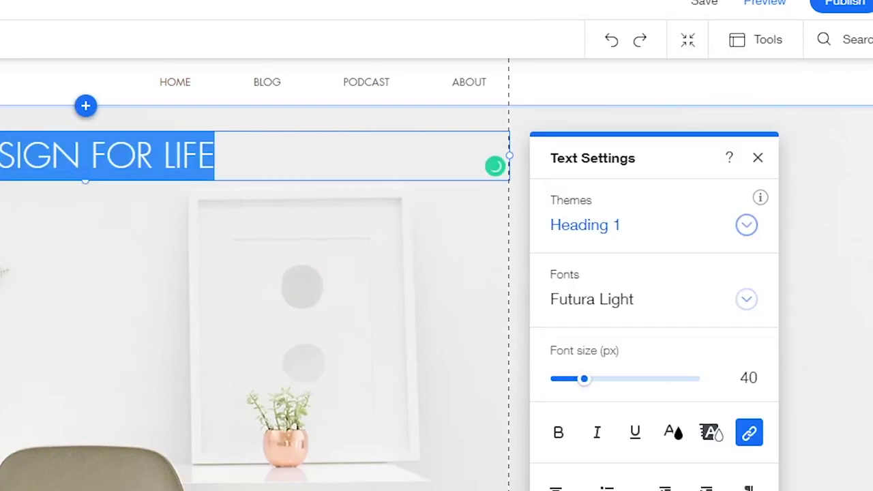
left_click(746, 224)
left_click(656, 302)
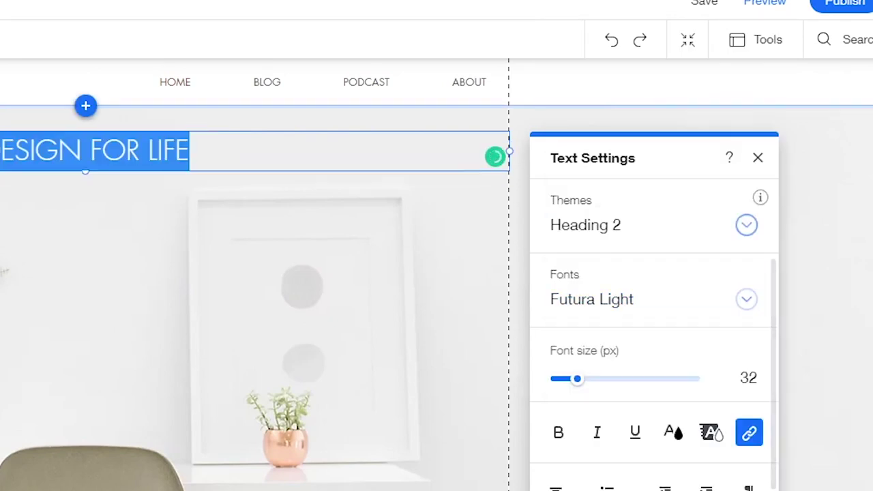
Browse the available fonts and set the title's font to Helvetica Bold
left_click(747, 299)
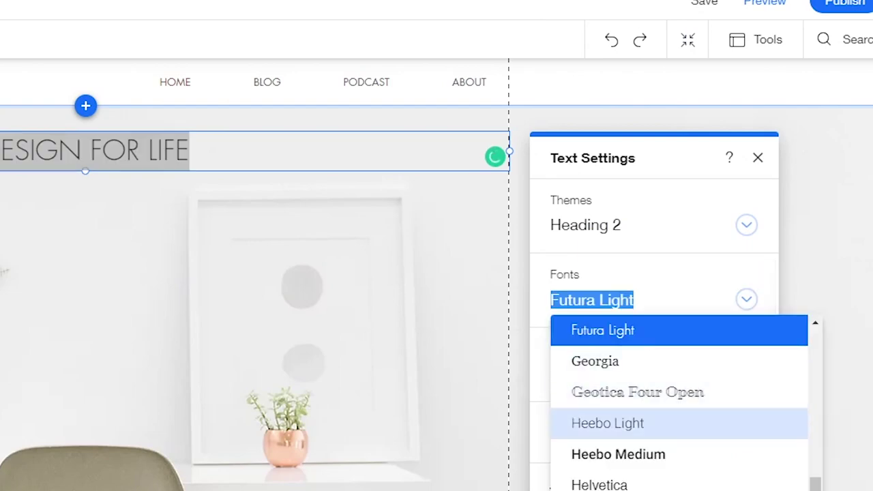
scroll(679, 403, "down", 5)
scroll(683, 403, "down", 5)
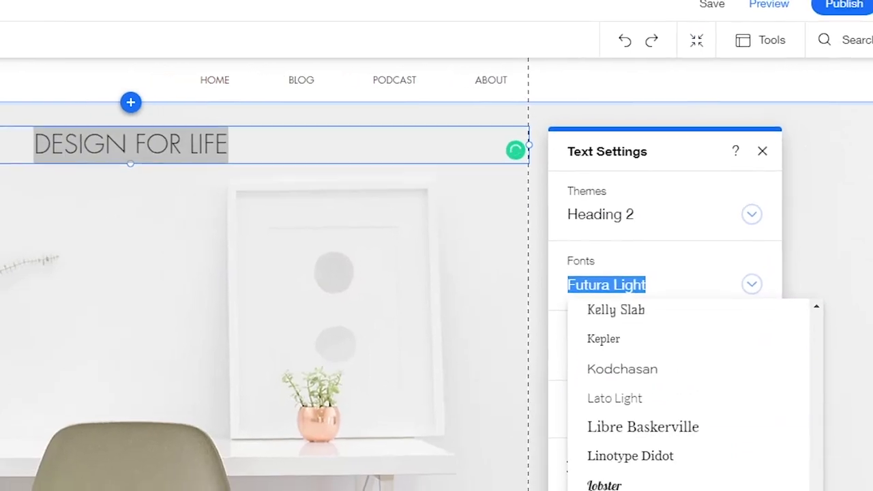
scroll(683, 402, "up", 6)
scroll(682, 402, "up", 10)
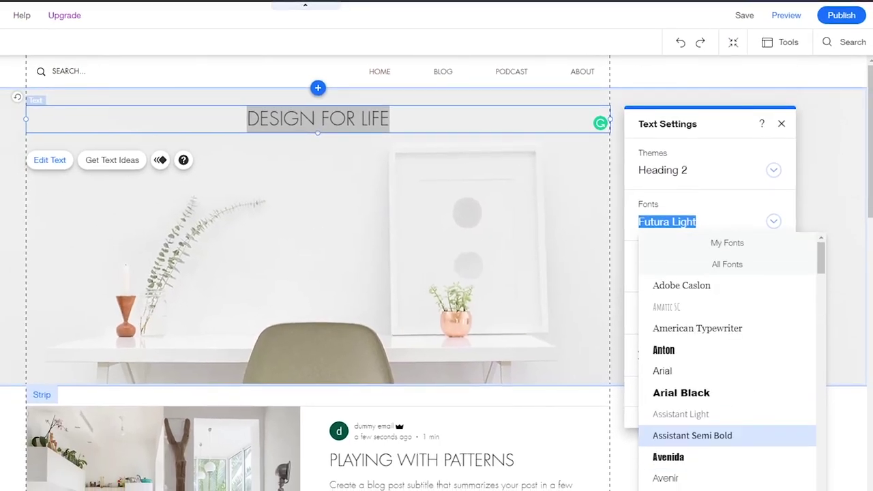
scroll(682, 382, "down", 10)
scroll(682, 382, "down", 8)
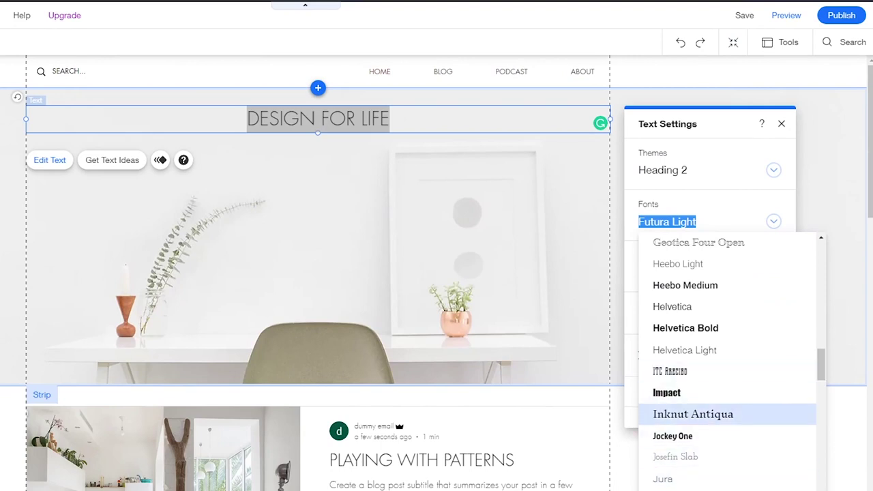
scroll(682, 402, "up", 3)
scroll(682, 402, "up", 1)
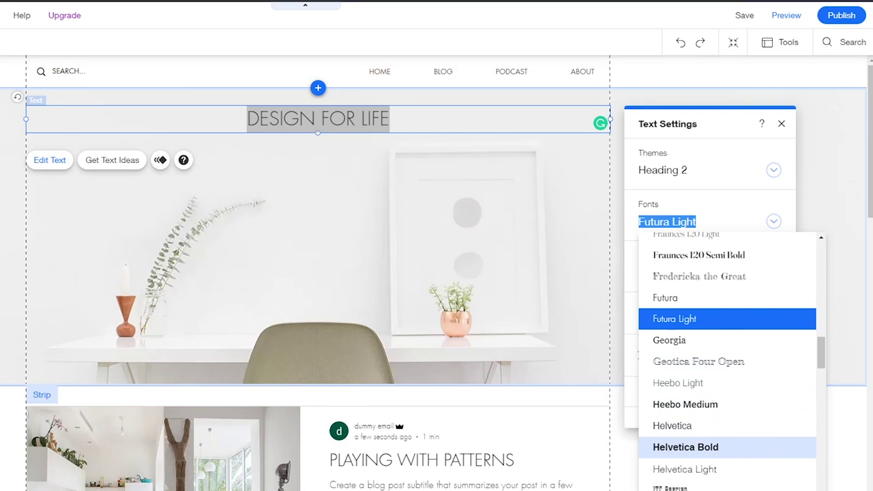
left_click(686, 447)
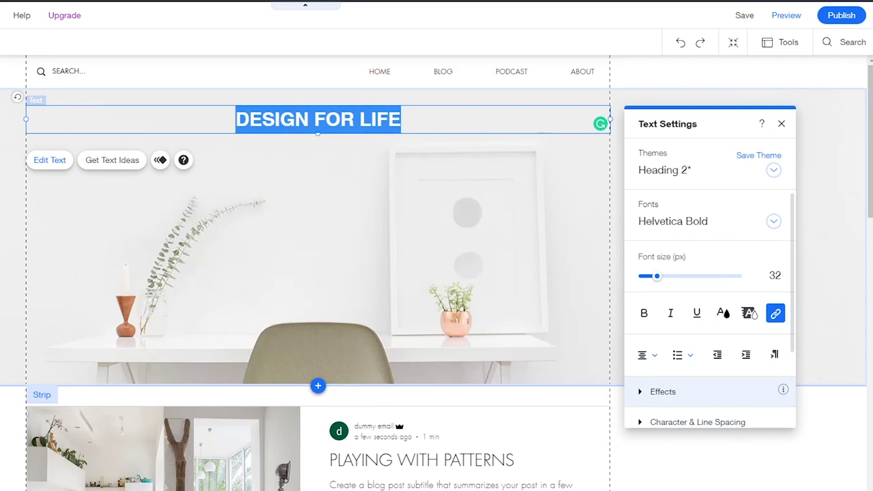
Replace the title text with the blog owner's first name in possessive form followed by "Blog"
type("My ")
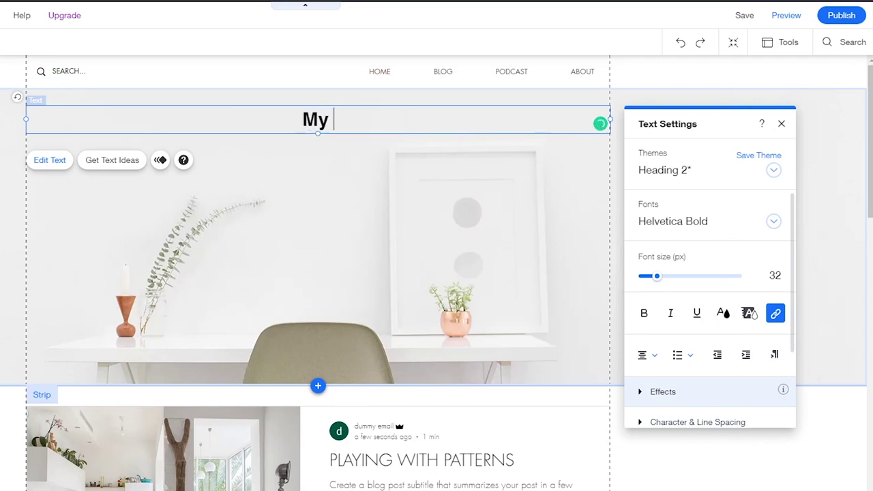
type("First")
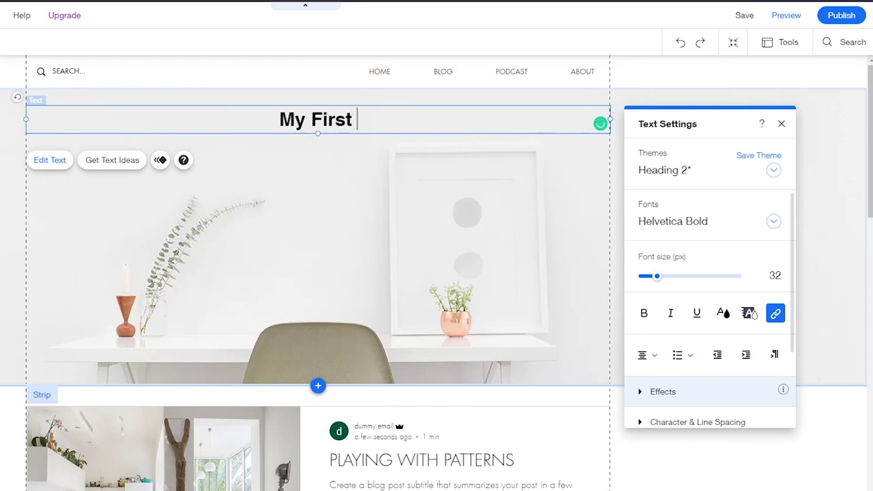
key("ctrl+a")
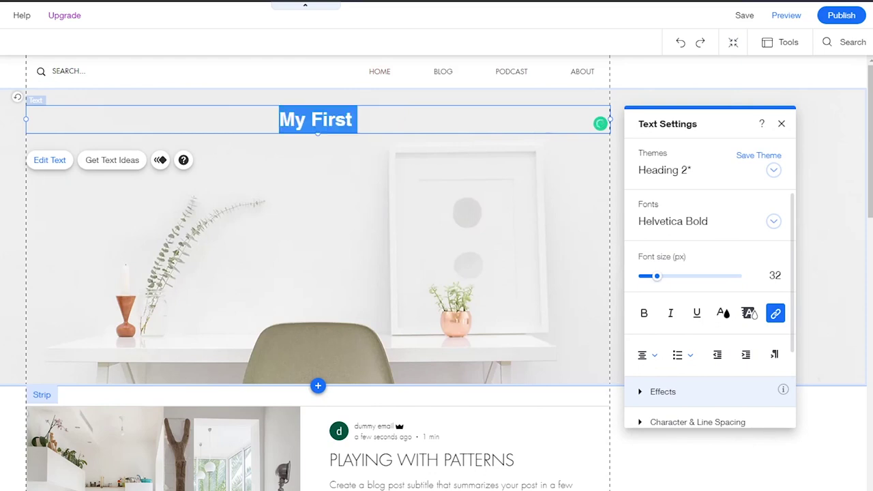
type("Johnn")
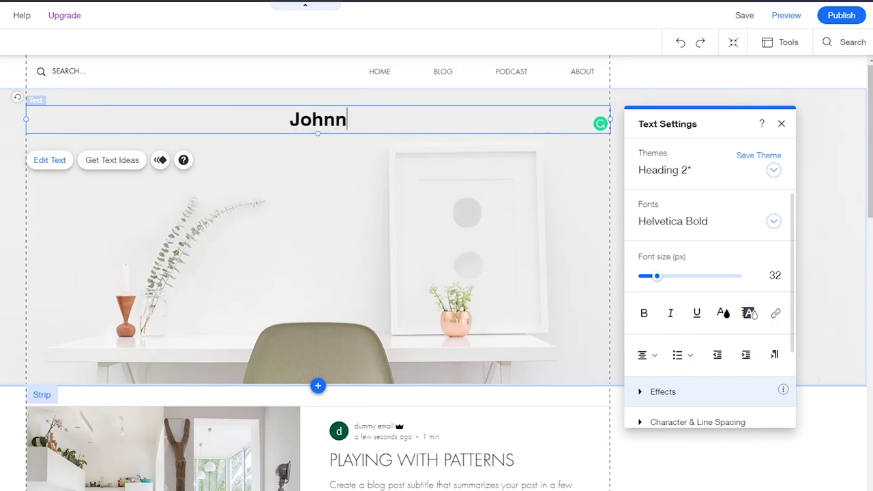
type("y's ")
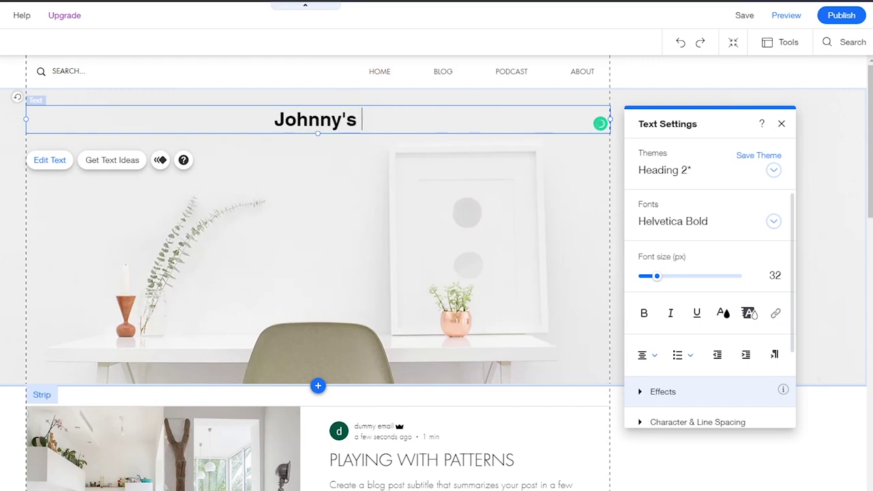
type("Blog")
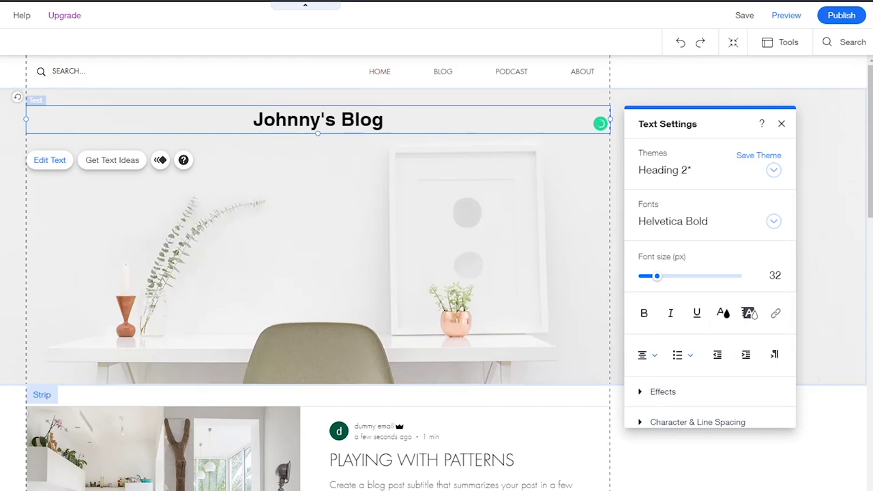
Set the font size of the whole title to 83 px and finish editing the text
key("ctrl+a")
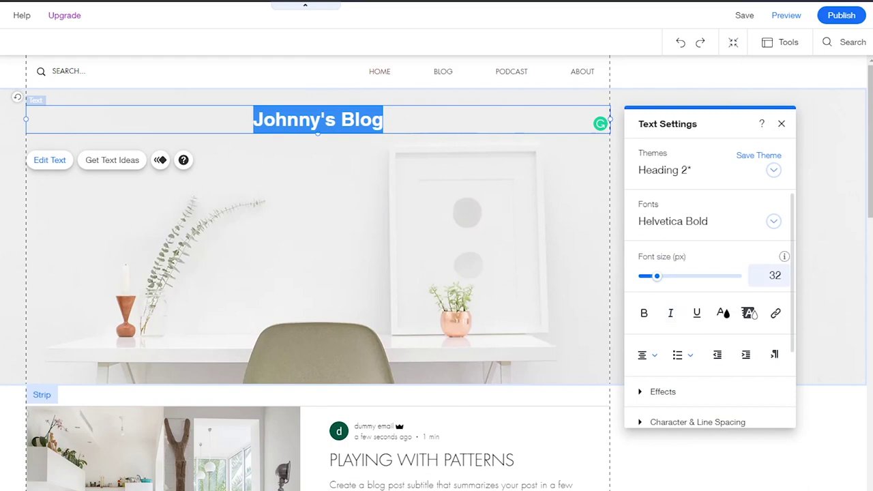
left_click(659, 275)
left_click_drag(659, 276, 685, 276)
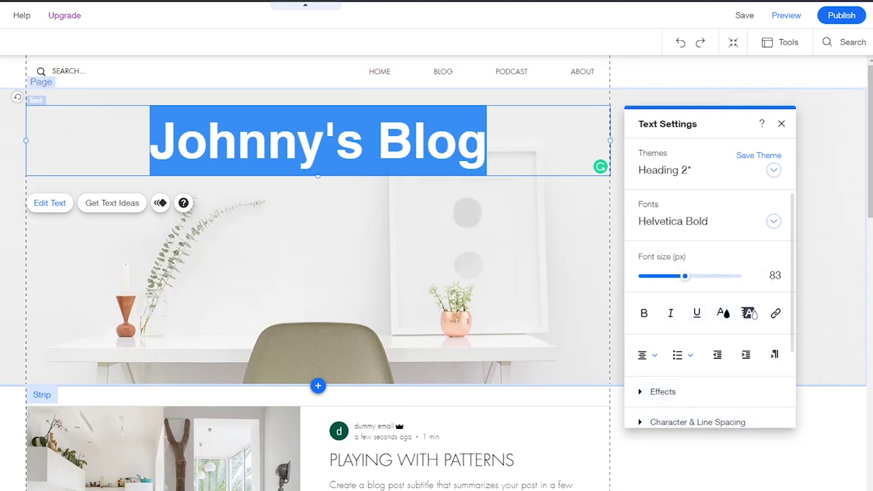
key("Escape")
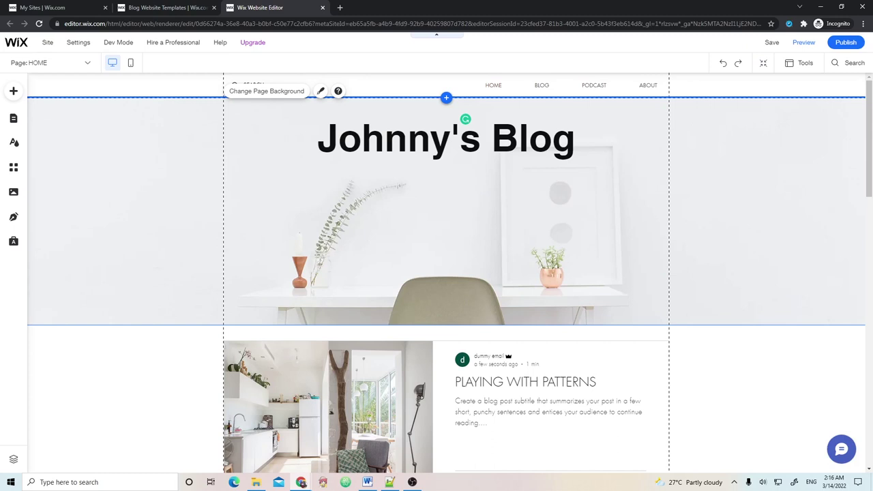
Browse the suggested backgrounds for the hero strip and apply the snowy mountain video as its background
left_click(566, 246)
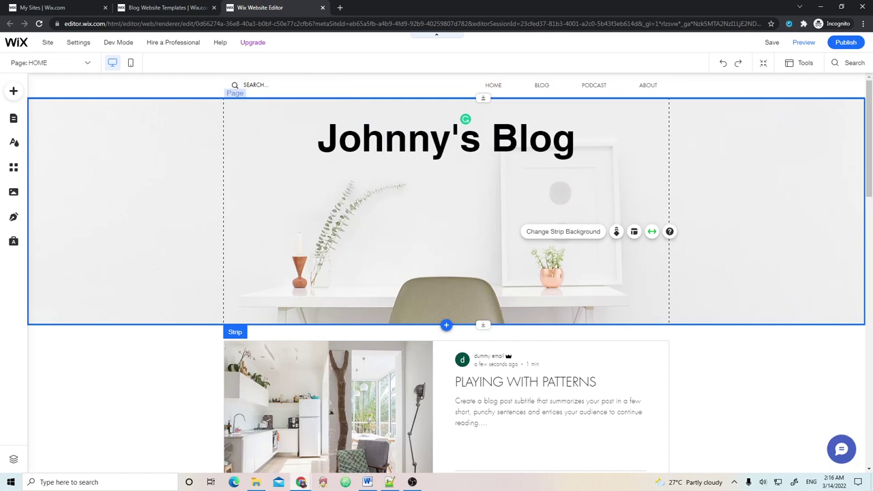
left_click(750, 355)
left_click(402, 260)
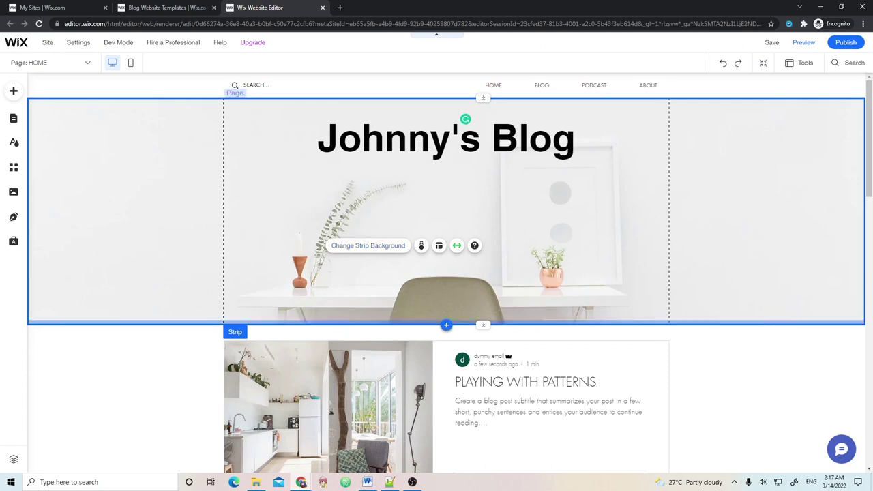
left_click(368, 246)
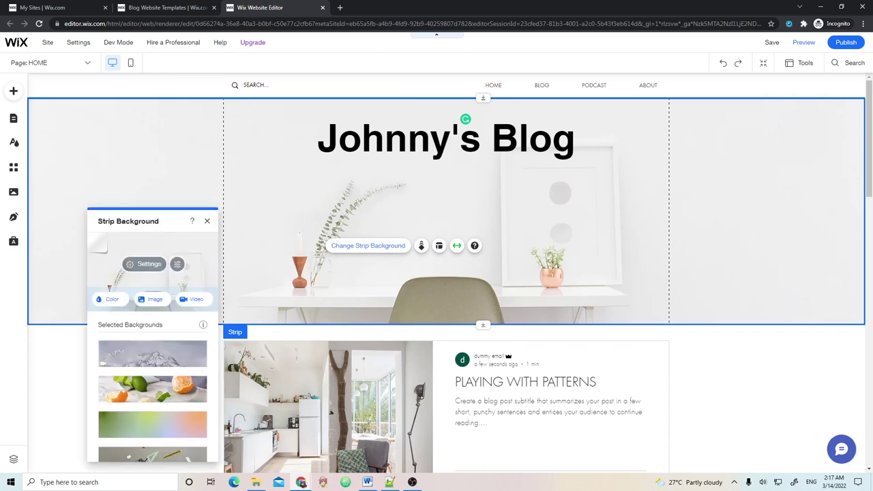
scroll(152, 387, "down", 5)
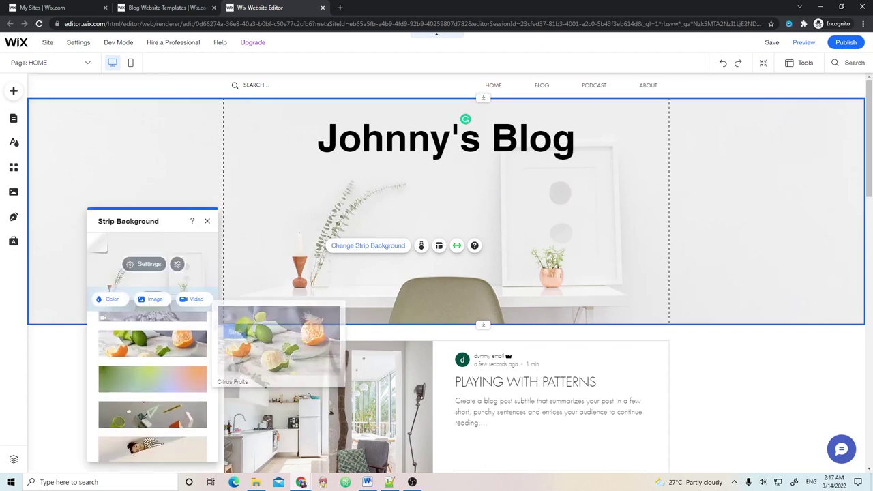
mouse_move(152, 394)
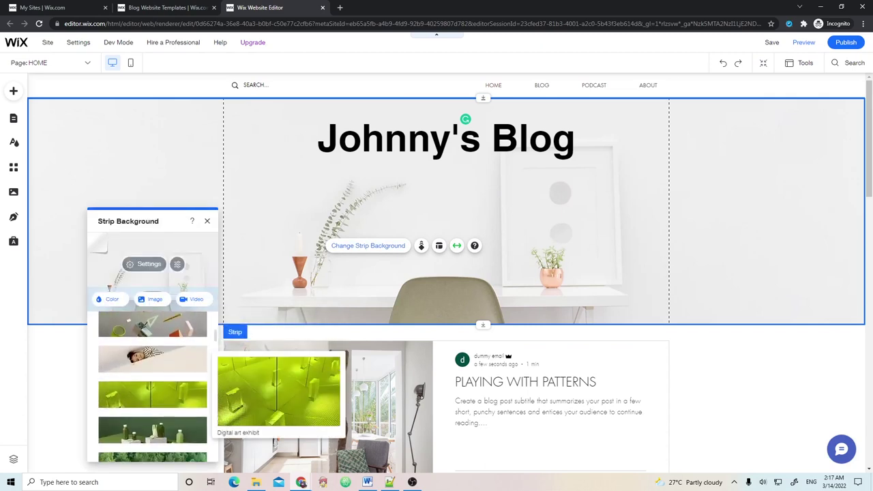
mouse_move(152, 430)
scroll(152, 387, "up", 3)
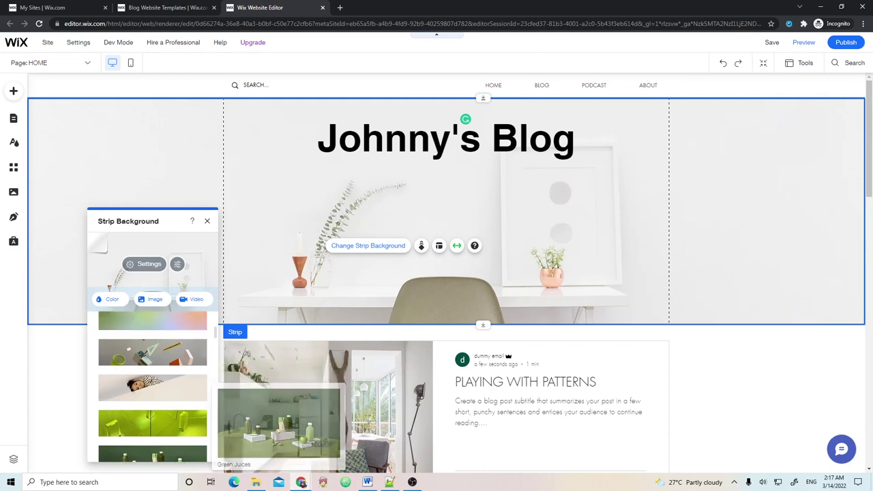
mouse_move(152, 379)
scroll(153, 382, "up", 2)
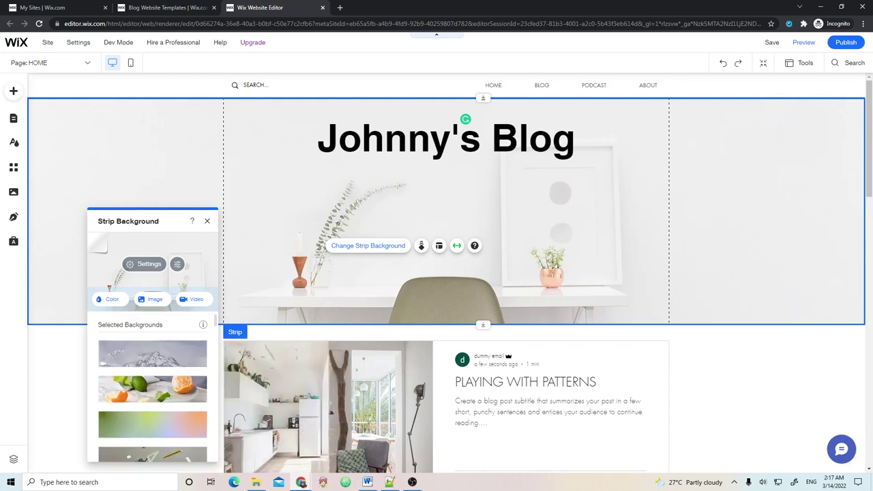
left_click(152, 353)
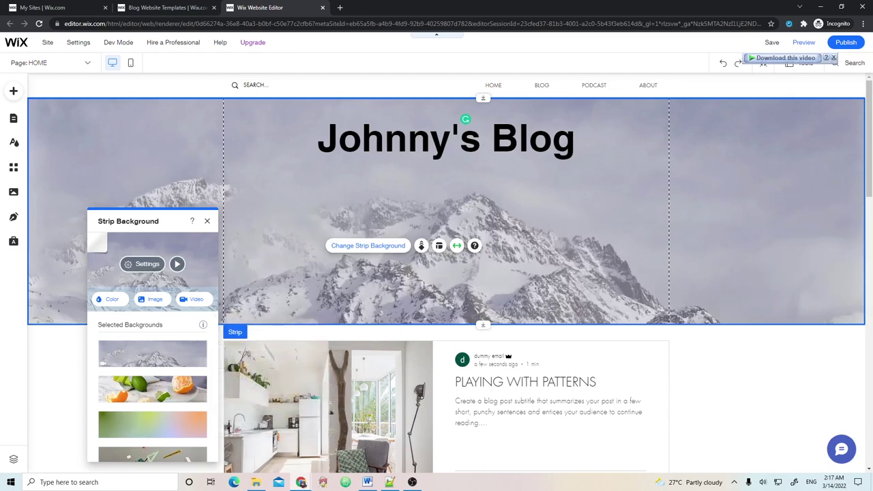
Look through more suggested strip backgrounds and the Media from Wix video library, and close both without choosing another background
scroll(152, 382, "down", 5)
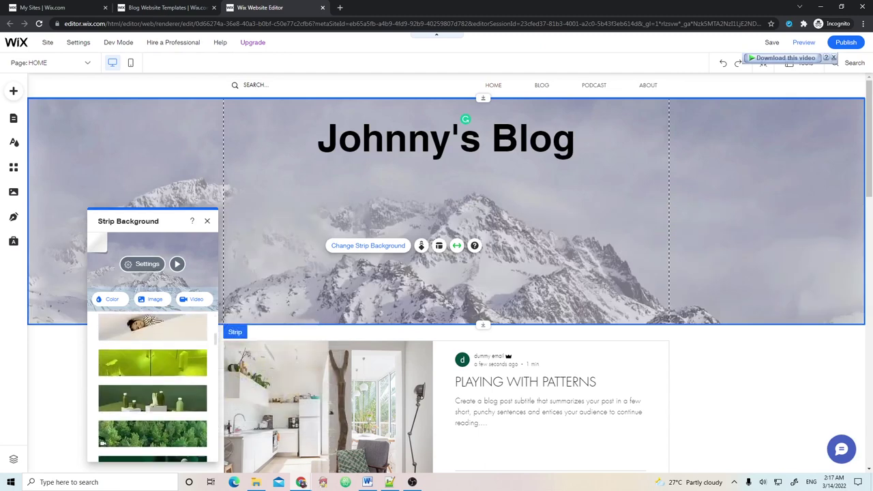
mouse_move(152, 371)
scroll(152, 382, "down", 5)
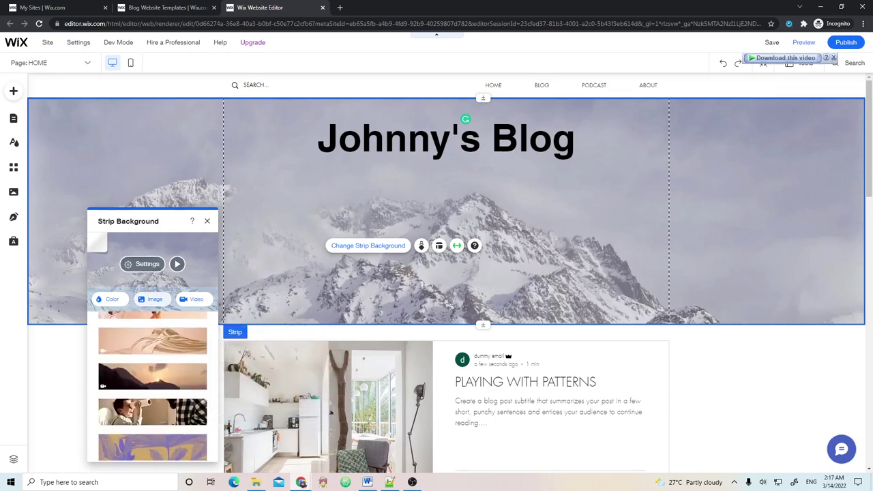
mouse_move(152, 341)
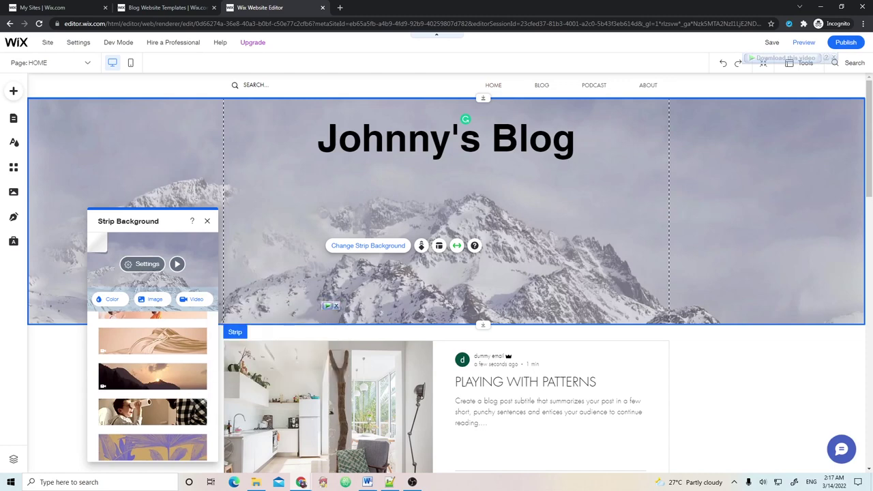
left_click(191, 299)
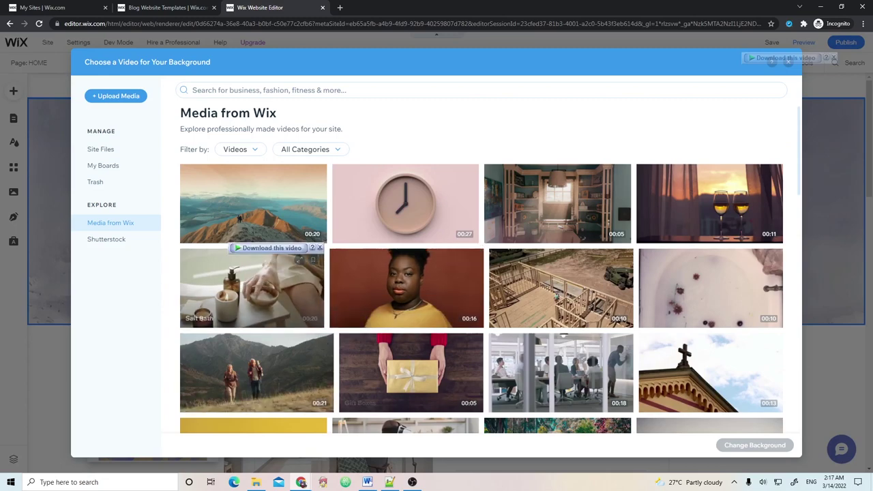
scroll(560, 368, "down", 2)
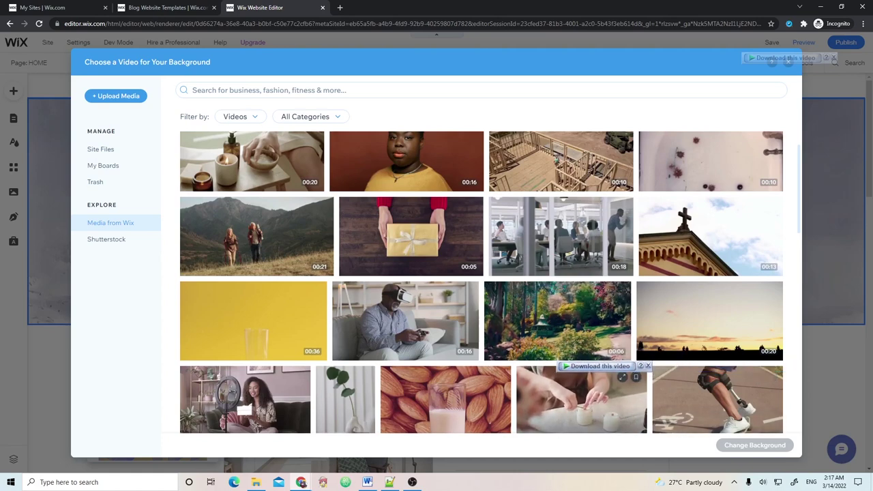
scroll(580, 399, "up", 2)
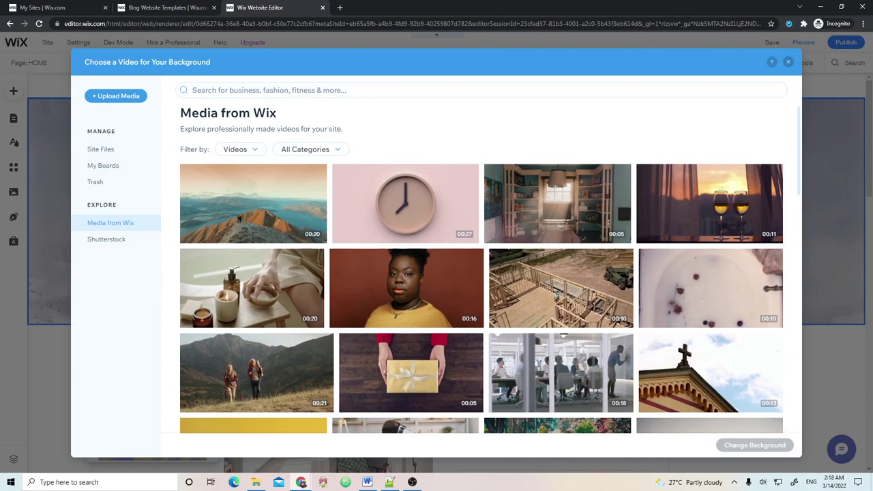
left_click(788, 61)
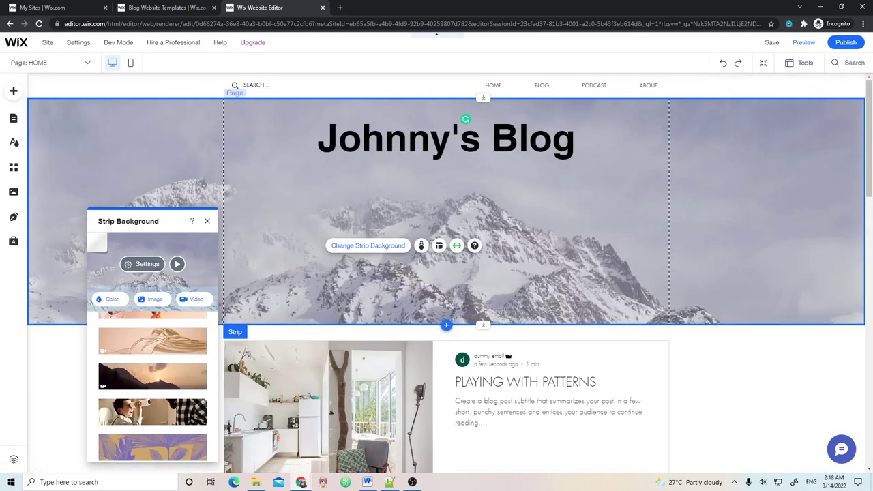
key("Escape")
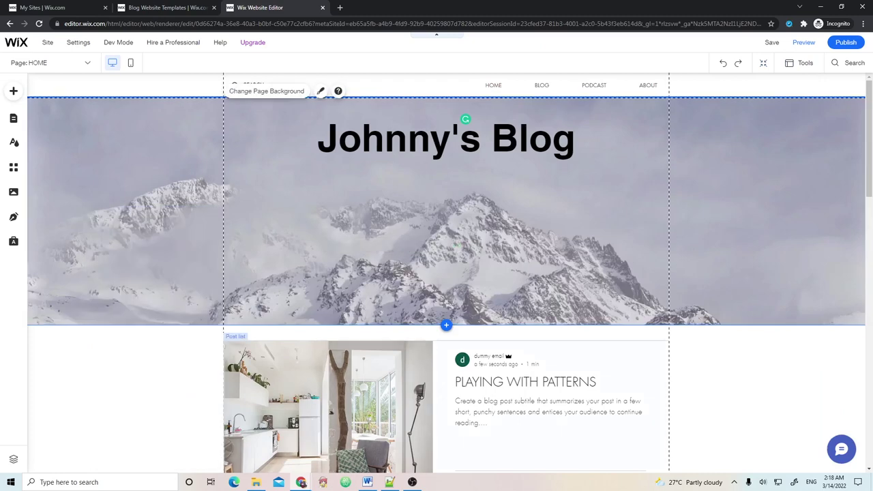
Look over the home page and examine the Content Manager, Community and Interactive elements that can be added to the site
scroll(446, 273, "down", 3)
scroll(447, 273, "up", 3)
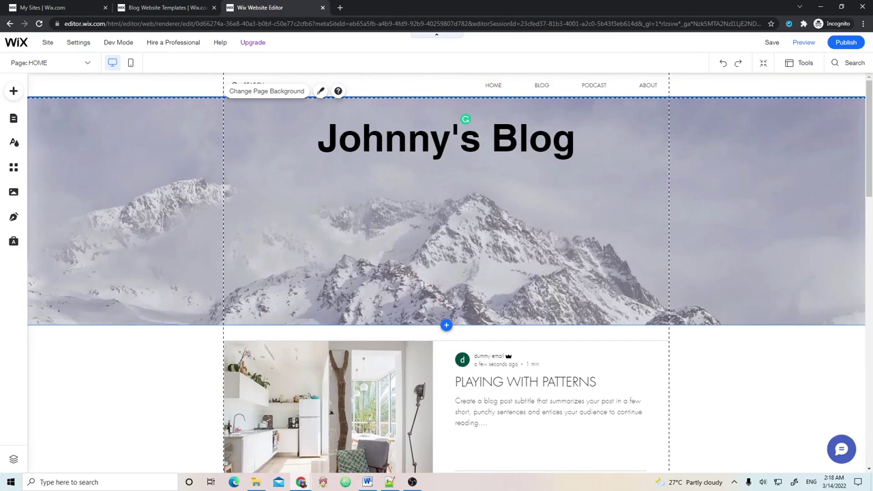
scroll(446, 272, "down", 4)
scroll(446, 273, "up", 3)
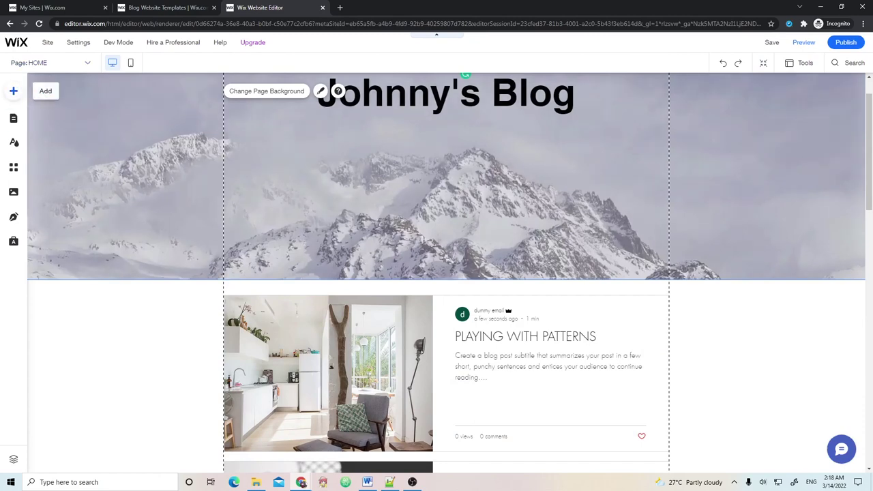
left_click(13, 91)
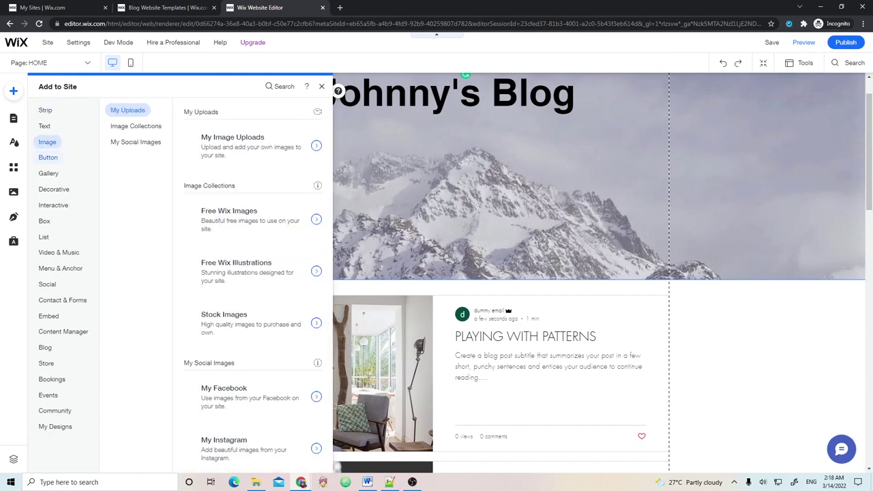
left_click(62, 300)
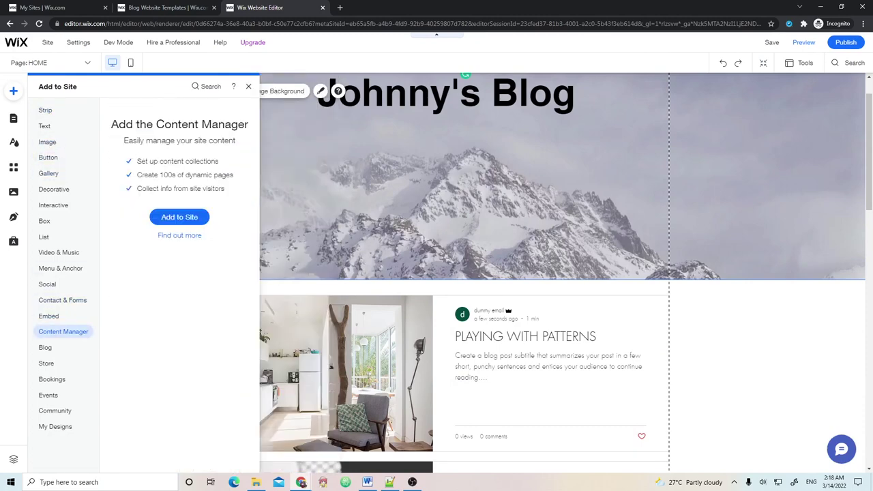
left_click(55, 411)
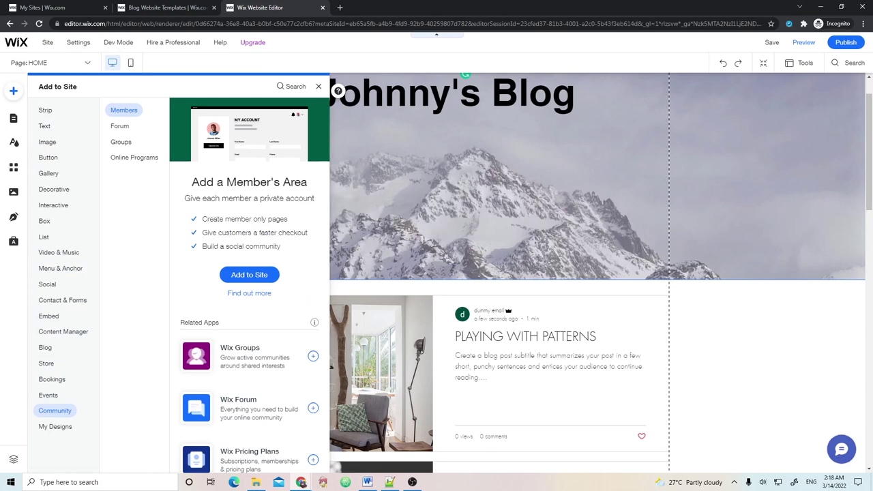
left_click(54, 205)
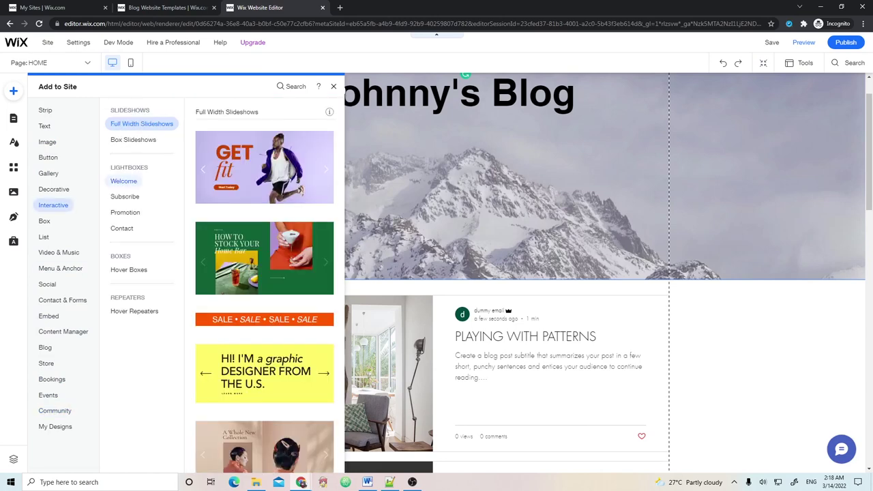
Add a Caps Title text element from the Titles collection and place it directly beneath the blog title
left_click(45, 125)
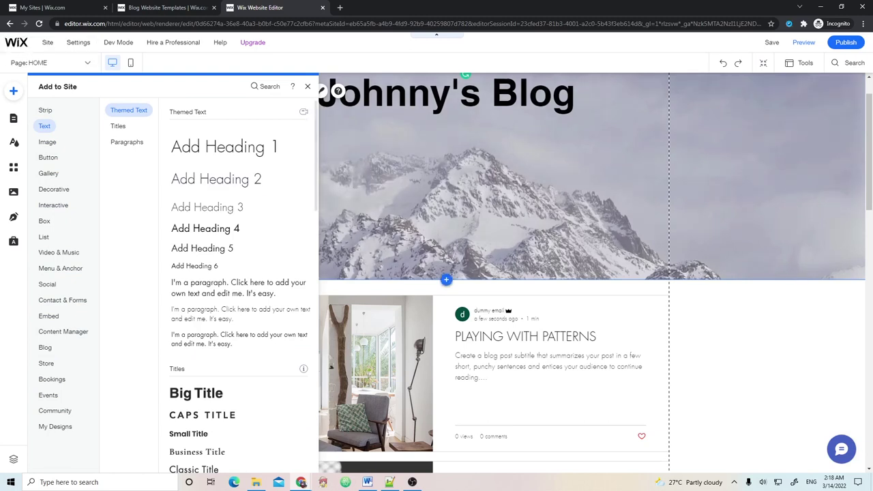
left_click(118, 125)
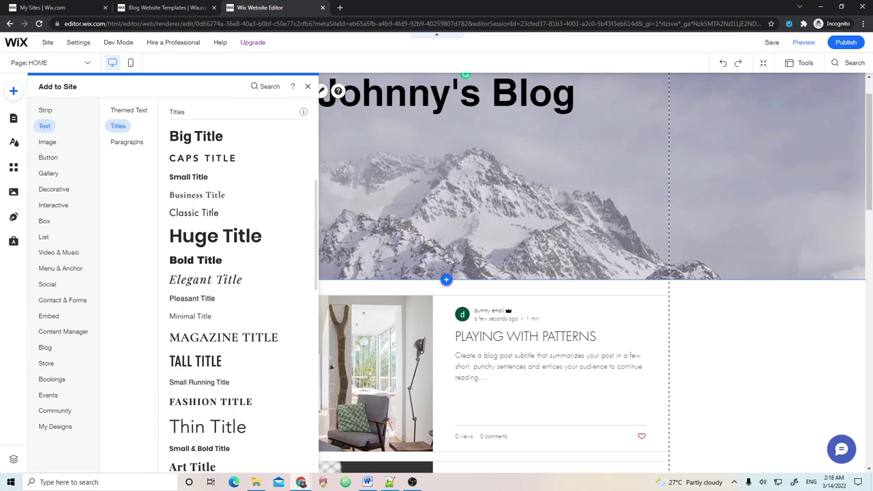
left_click(203, 157)
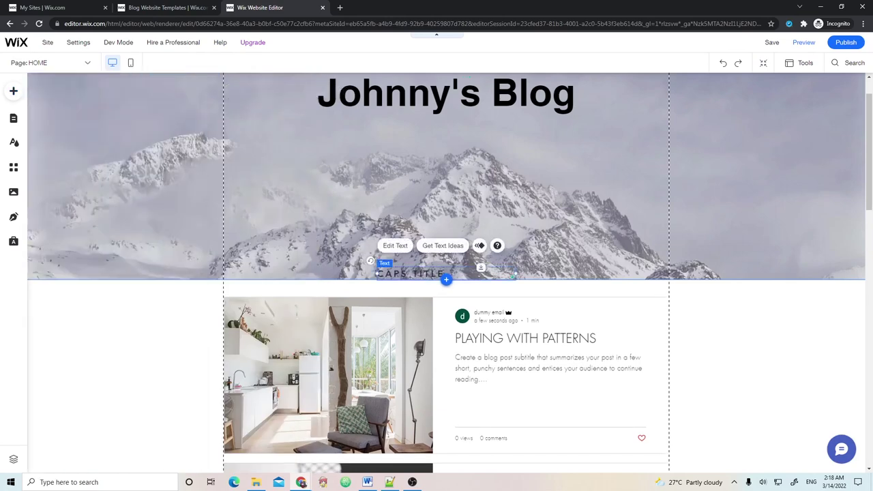
left_click_drag(409, 273, 417, 126)
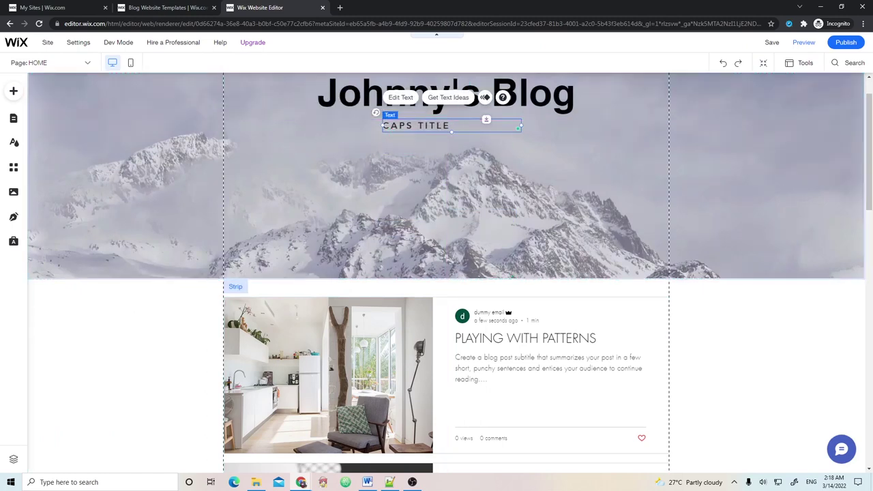
Center-align the text of the Caps Title element and finish editing it
double_click(416, 125)
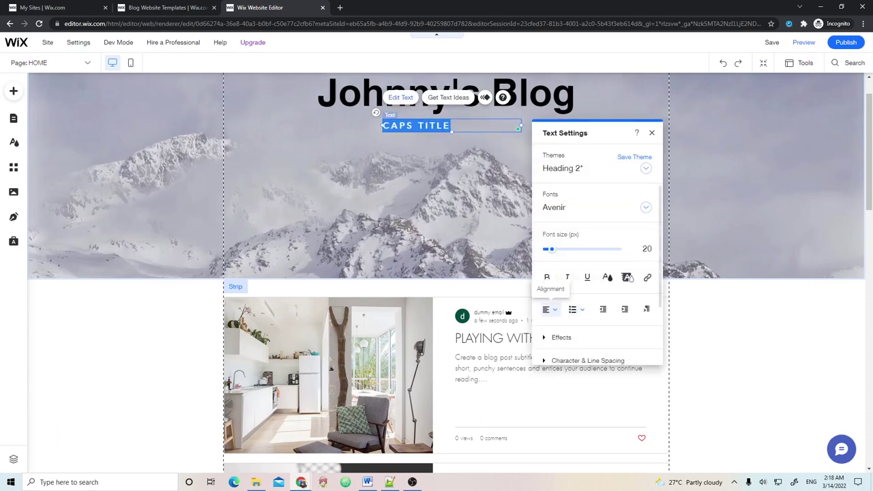
left_click(549, 309)
left_click(550, 334)
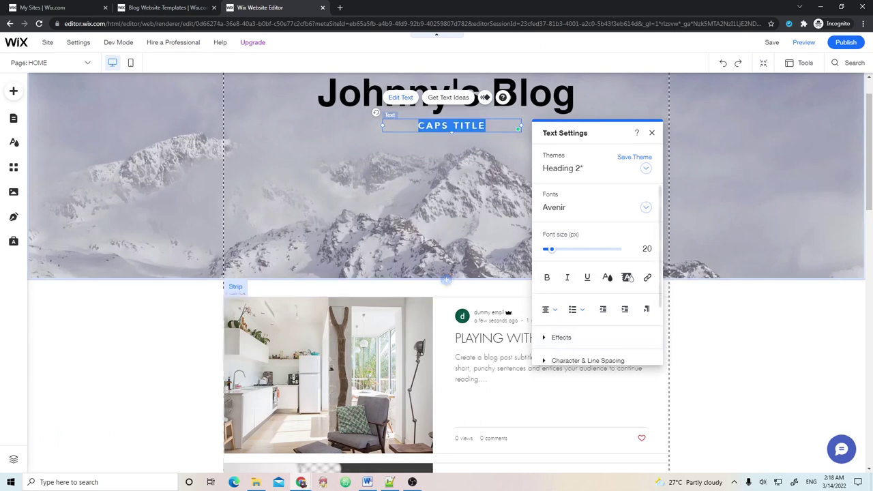
left_click(322, 204)
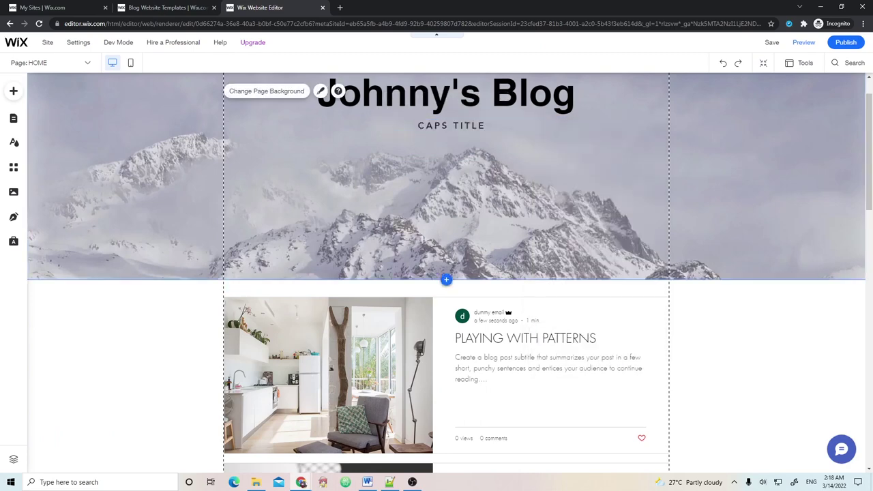
Widen the Caps Title text box on both sides so it spans about the width of the blog title
left_click(486, 123)
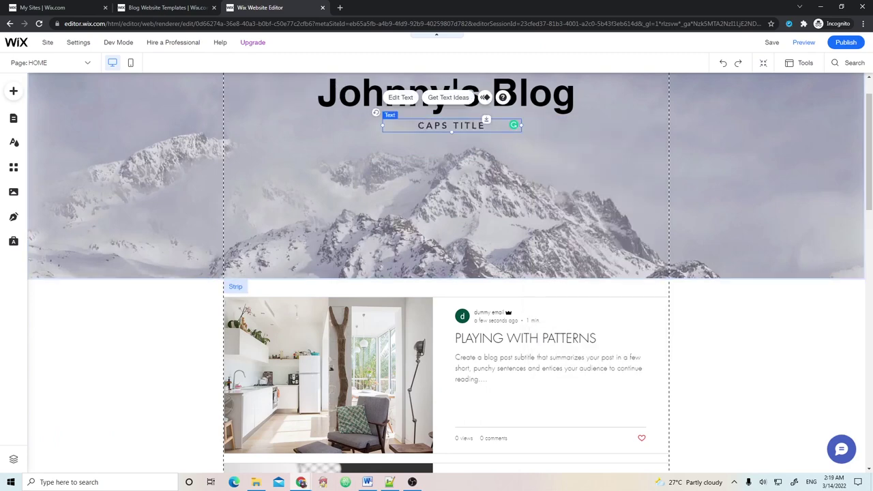
left_click_drag(521, 125, 567, 127)
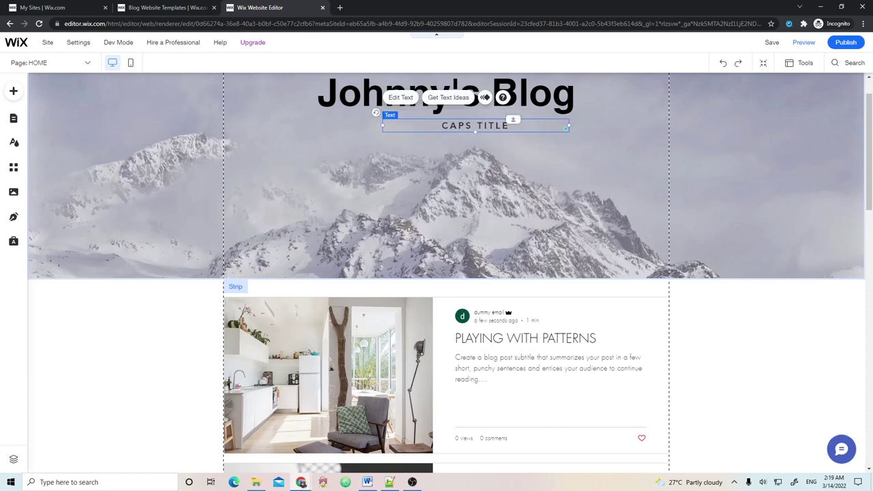
left_click_drag(383, 125, 303, 125)
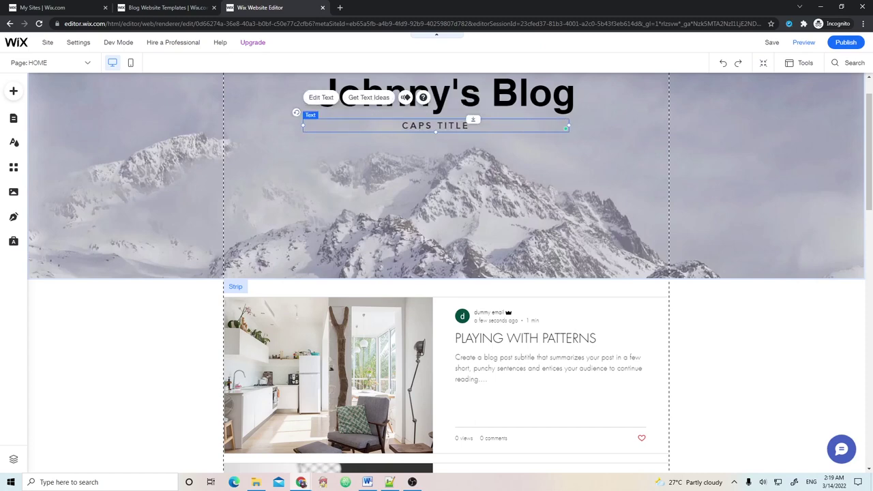
Replace the Caps Title placeholder text beneath the blog title with "WELCOME TO ALL VISITORS"
double_click(435, 125)
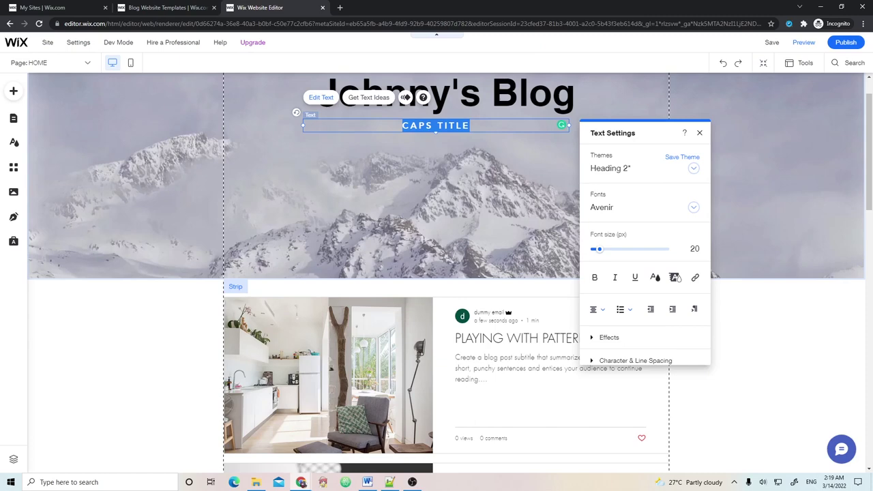
type("wel")
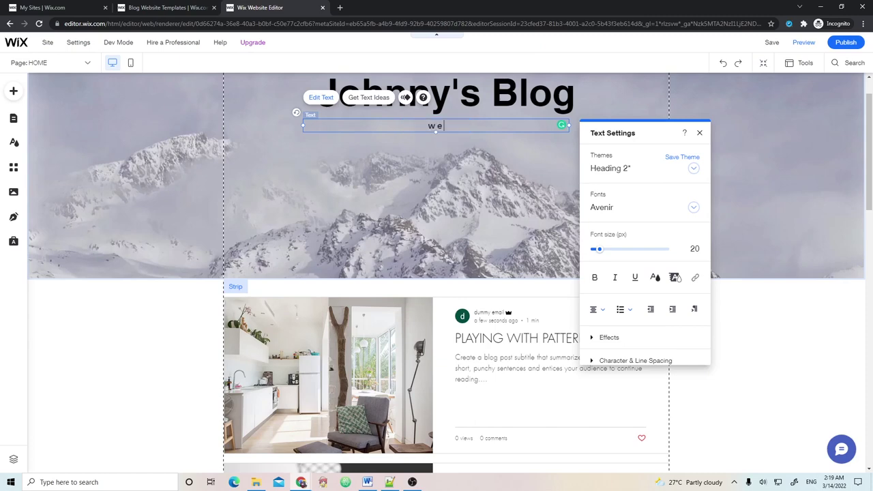
key("BackSpace")
key("BackSpace")
key("BackSpace")
type("welcome to all")
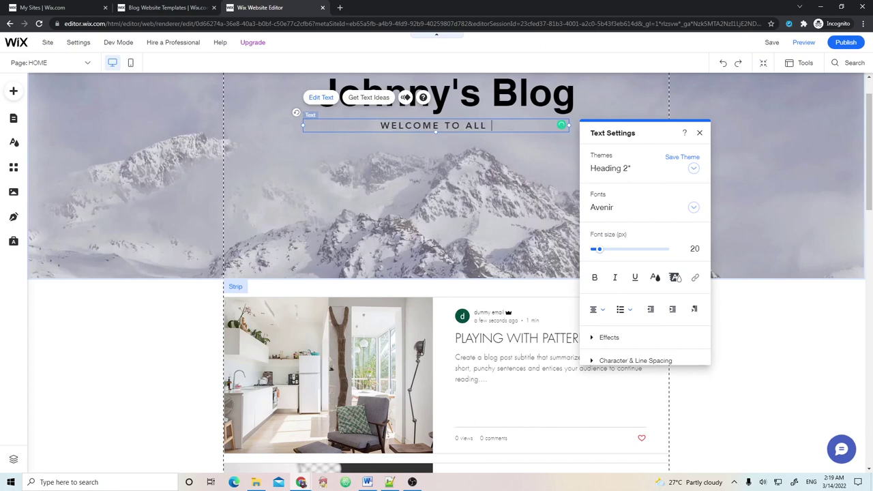
type(" vsi")
type("ISITORS")
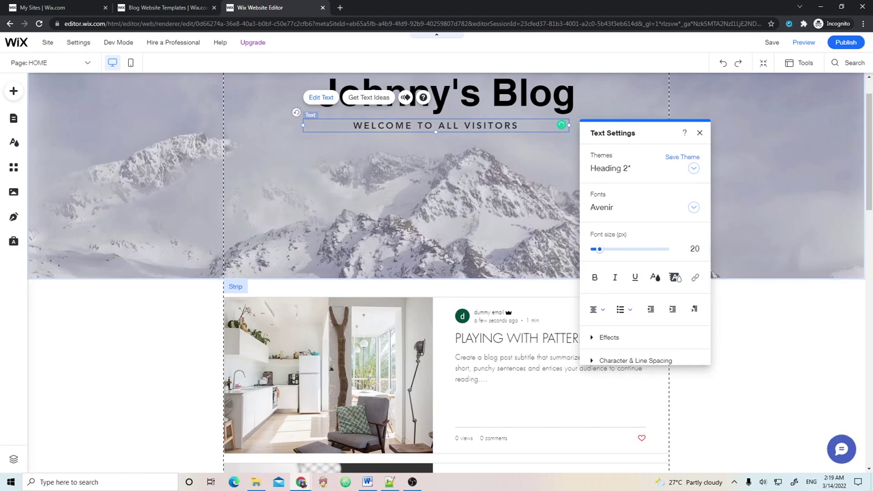
Color the whole welcome subtitle with the brown theme color #7D5243 and finish editing the text
key("shift+Left")
key("shift+Left")
key("shift+Left")
key("shift+Left")
key("shift+Left")
key("shift+Left")
key("shift+Left")
key("shift+Left")
key("shift+Left")
key("shift+Left")
key("shift+Left")
key("shift+Left")
key("shift+Left")
key("shift+Left")
key("shift+Left")
key("shift+Left")
key("shift+Left")
key("shift+Left")
key("shift+Left")
key("shift+Left")
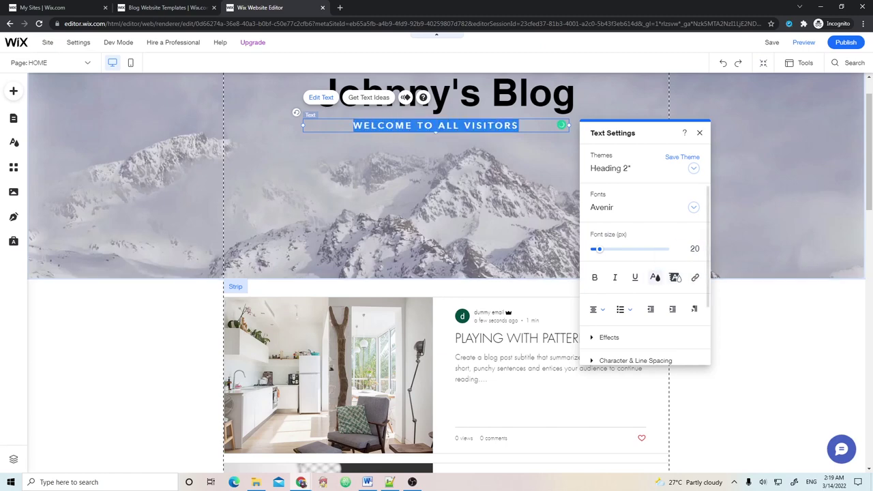
left_click(655, 277)
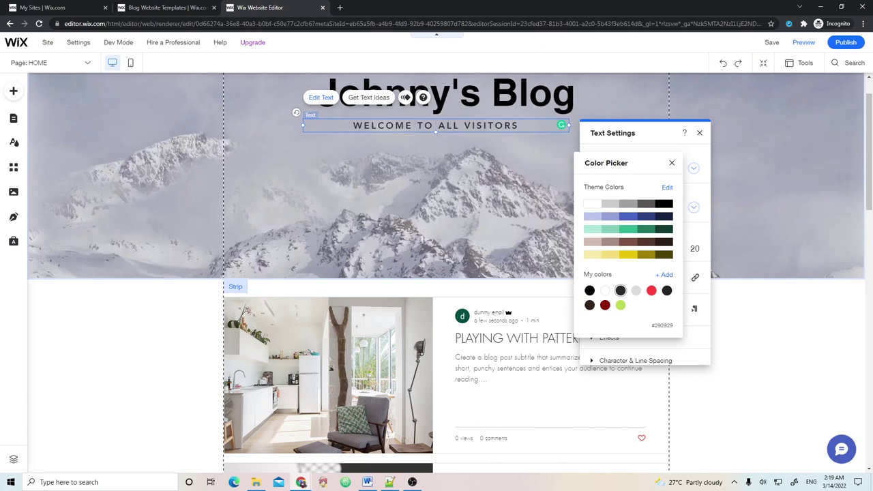
left_click(629, 241)
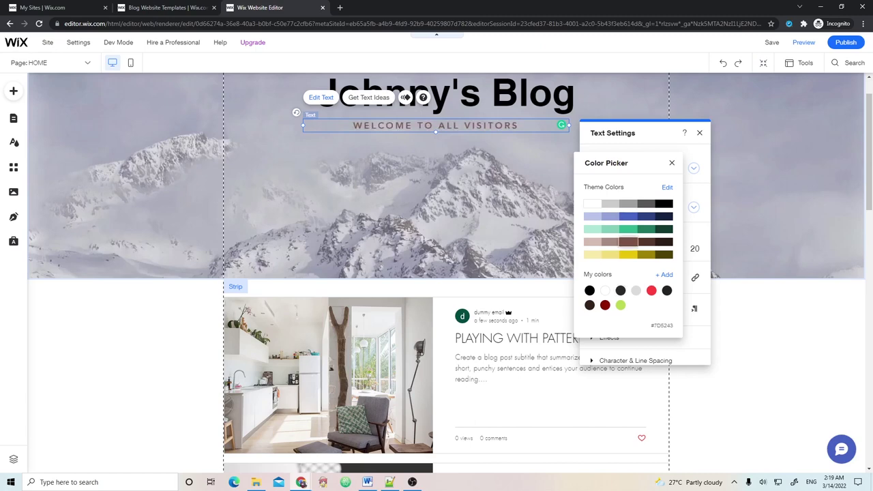
key("Escape")
key("Escape")
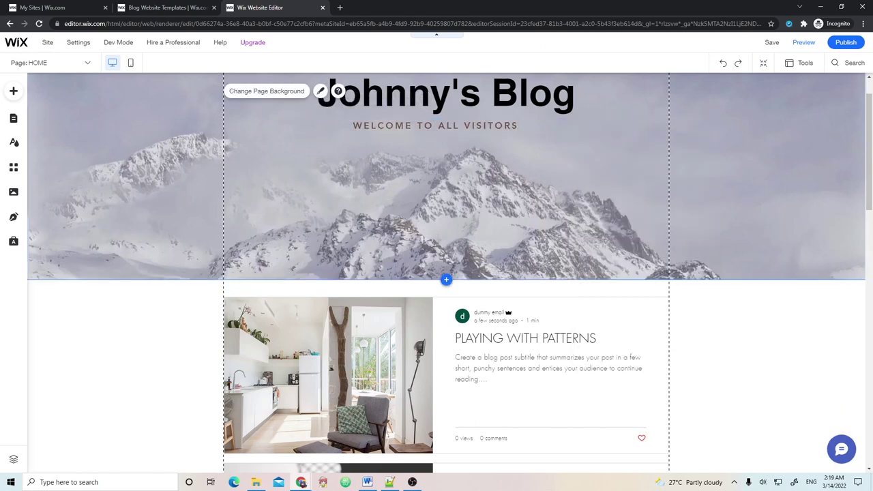
Look over the home page, examining the hero section with its new subtitle and the blog post list below
scroll(285, 79, "up", 1)
scroll(286, 79, "down", 3)
scroll(286, 78, "up", 3)
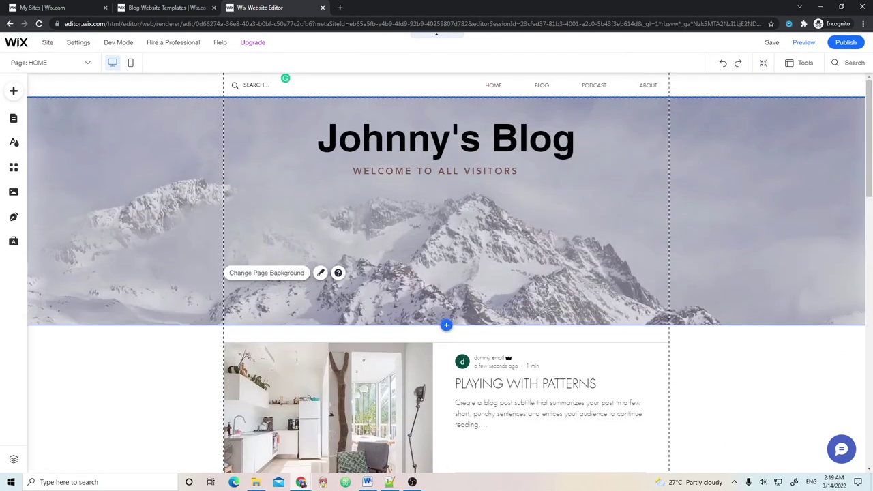
scroll(285, 78, "down", 1)
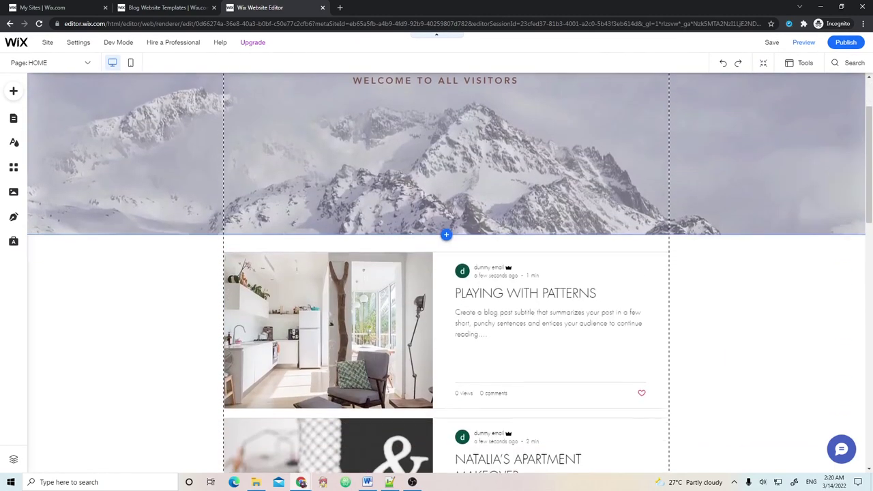
scroll(285, 79, "up", 1)
scroll(285, 79, "down", 3)
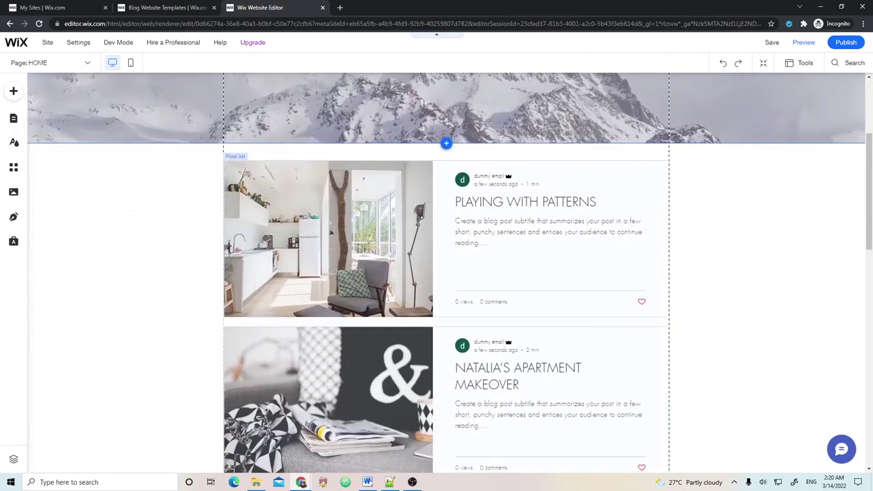
scroll(285, 78, "down", 5)
scroll(285, 78, "up", 8)
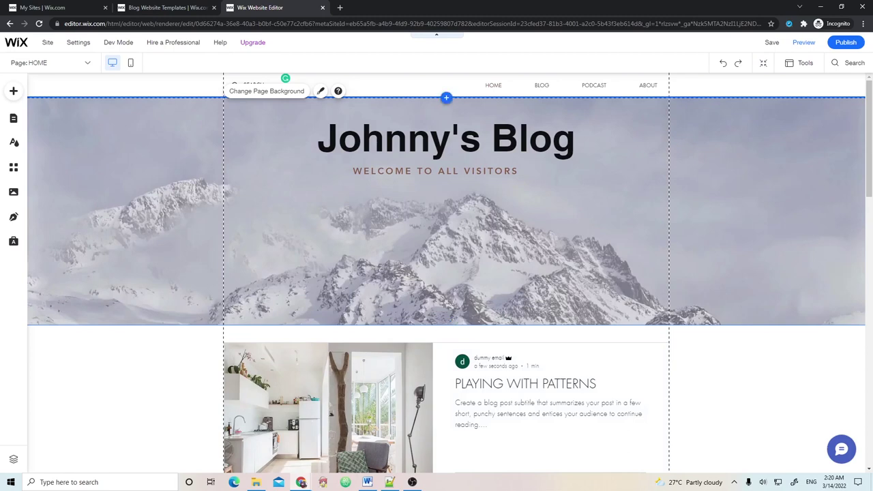
scroll(285, 78, "down", 2)
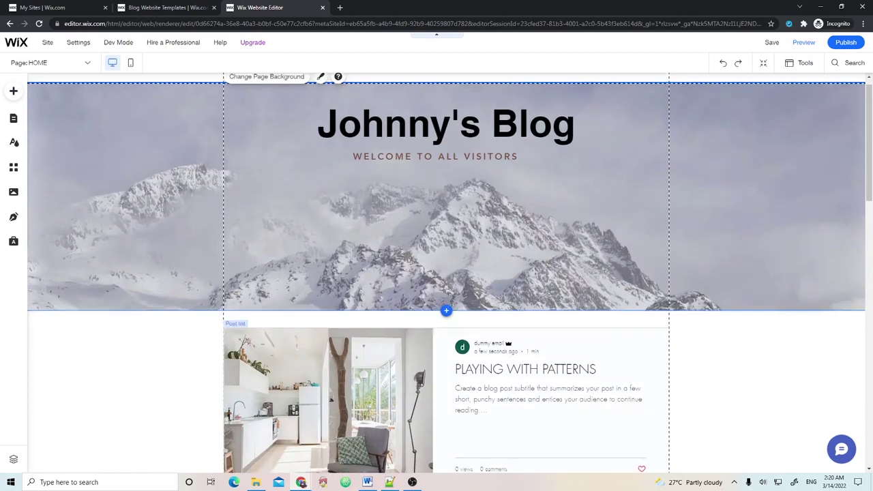
scroll(285, 79, "up", 2)
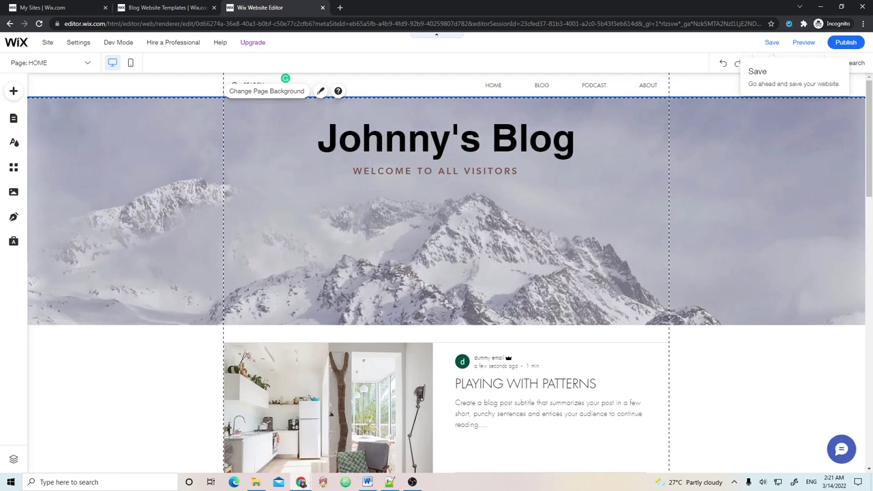
Start saving the site with a free Wix.com domain and set its site address to johnnyblog
left_click(771, 43)
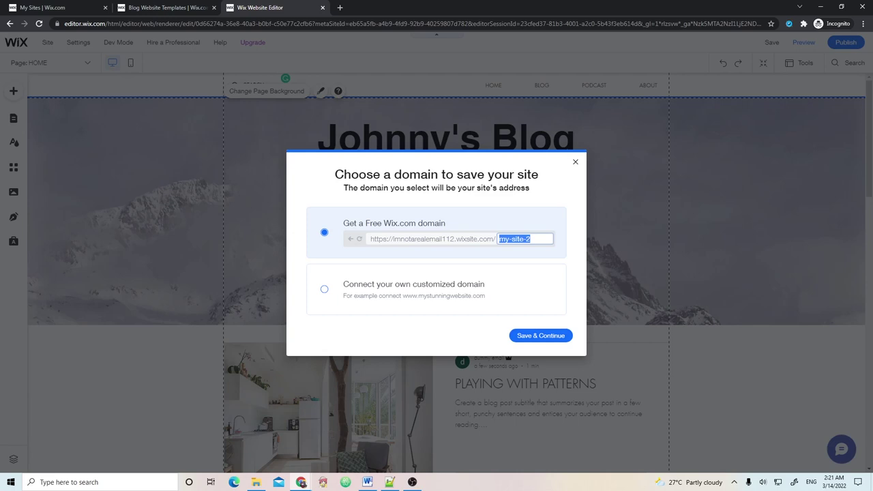
left_click(531, 239)
key("ctrl+a")
type("john")
key("BackSpace")
key("BackSpace")
key("BackSpace")
key("BackSpace")
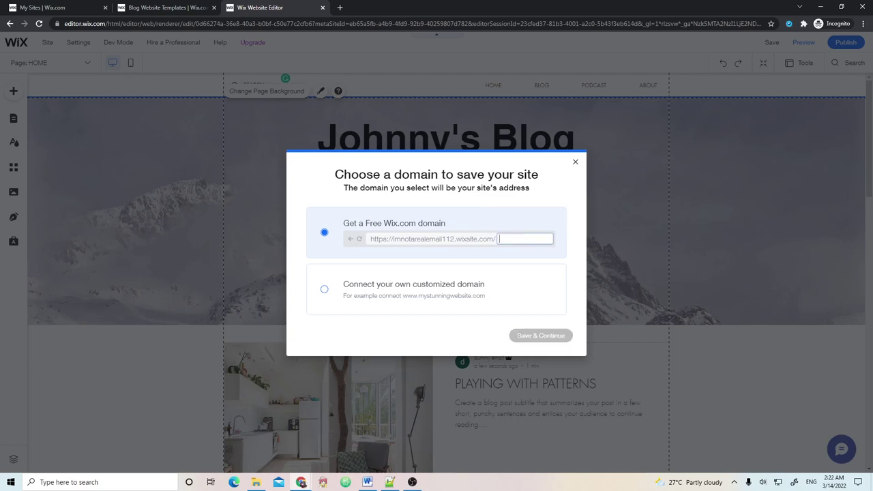
type("johnny")
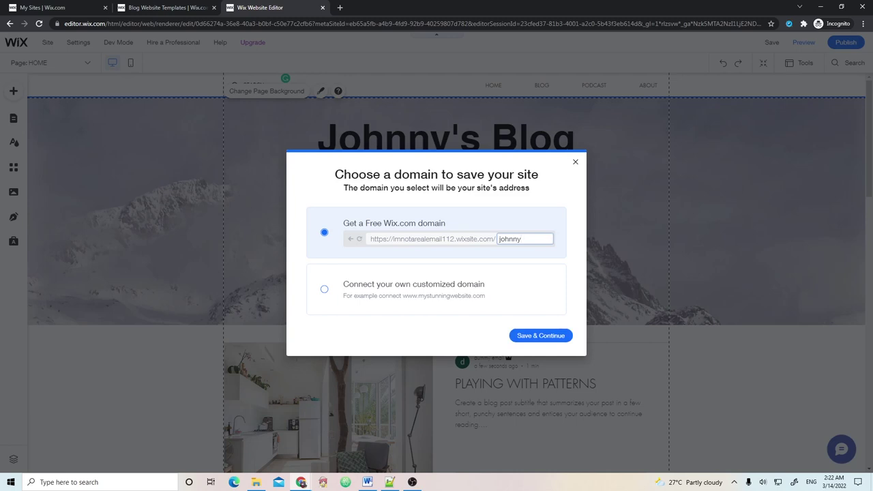
type("b")
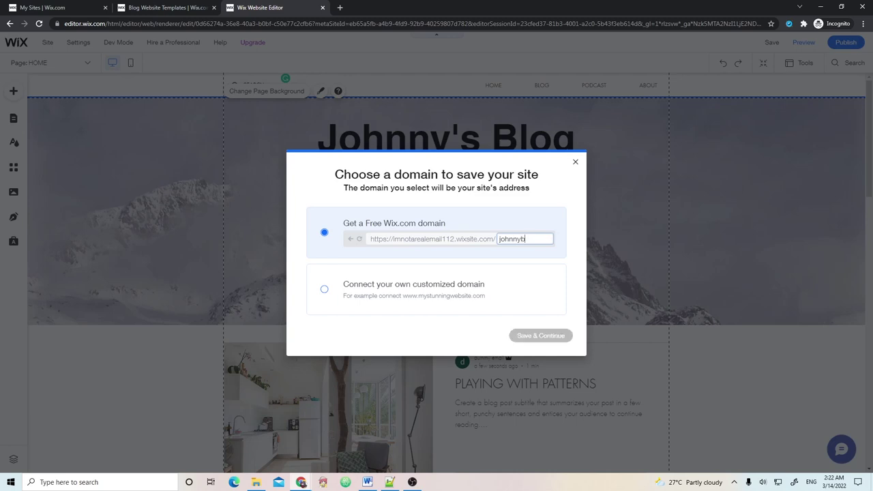
type("log")
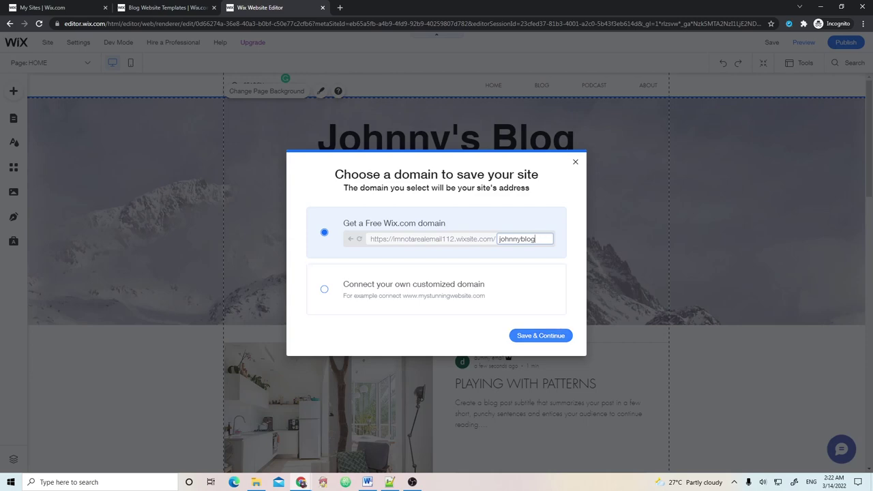
Save the site under the chosen free domain and close the dialog about the saved site without publishing from it
left_click(540, 335)
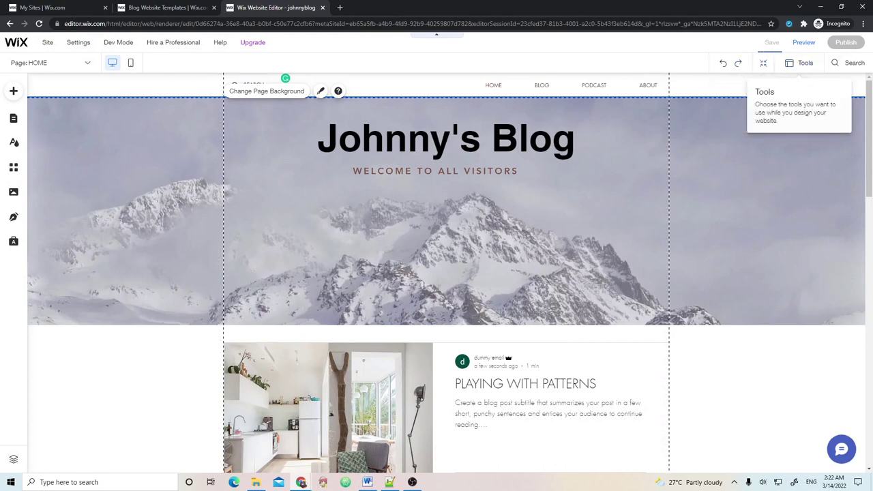
scroll(446, 273, "down", 4)
scroll(446, 273, "up", 3)
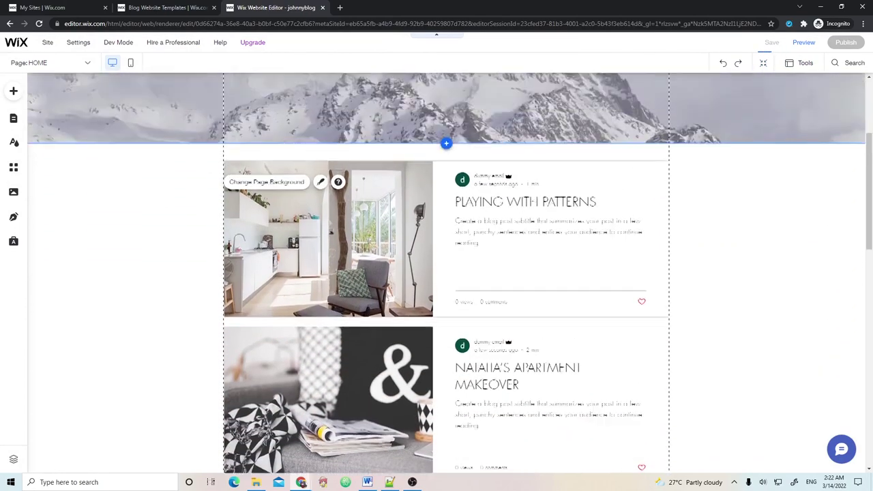
scroll(446, 273, "up", 2)
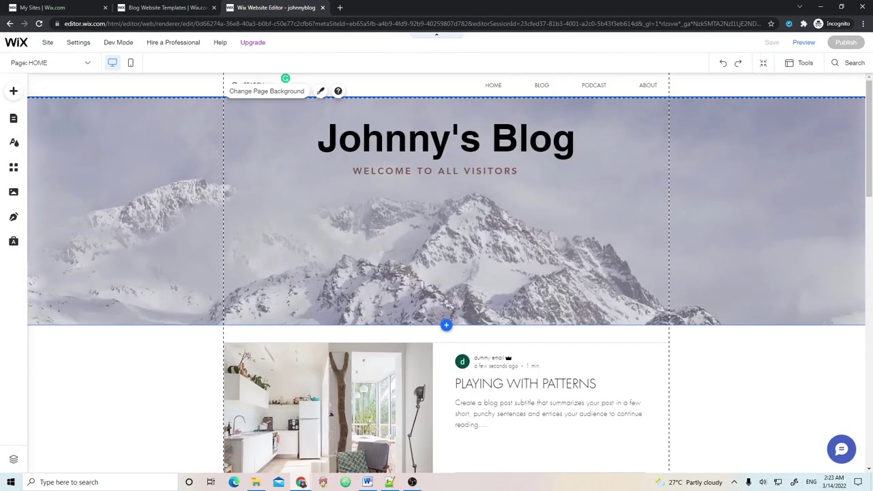
scroll(446, 273, "down", 3)
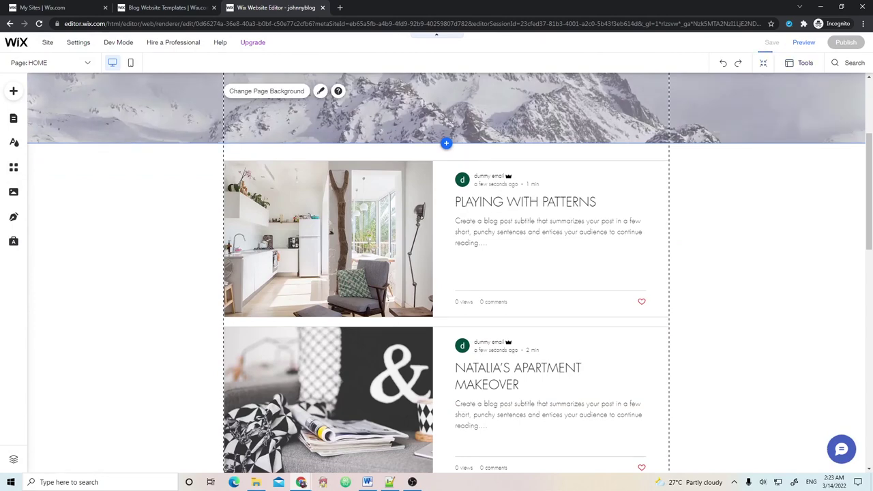
scroll(446, 273, "up", 2)
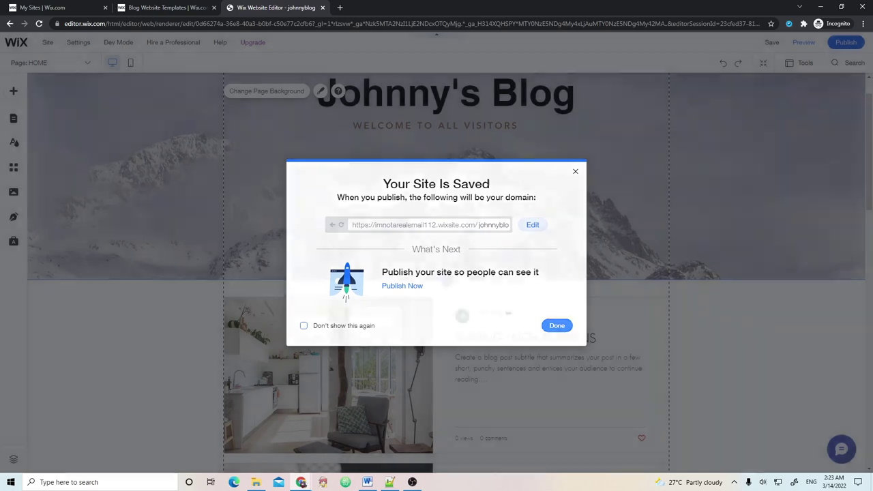
left_click(557, 326)
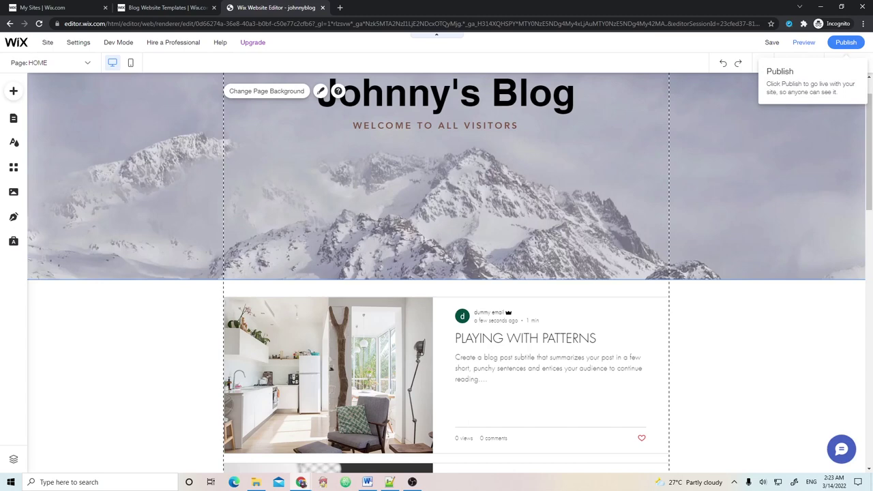
Review the saved home page from the header through the blog posts and back to the hero section
scroll(446, 279, "down", 5)
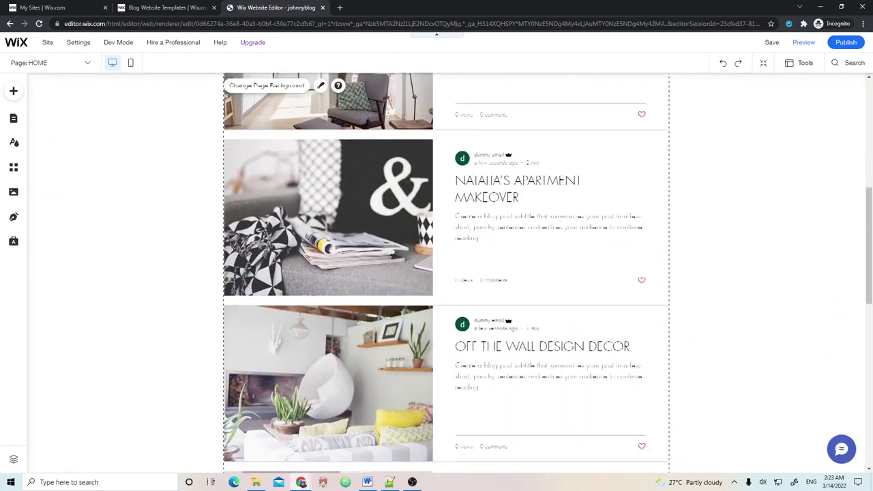
scroll(446, 273, "down", 3)
scroll(446, 273, "up", 9)
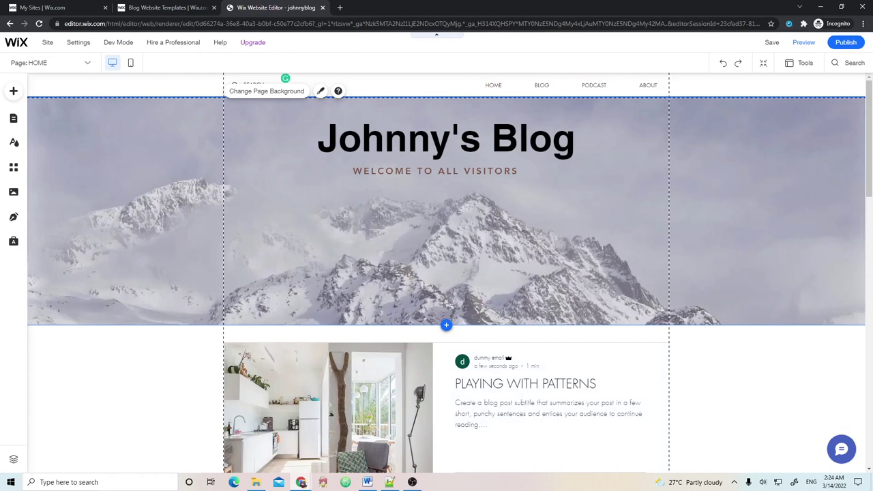
scroll(446, 307, "down", 1)
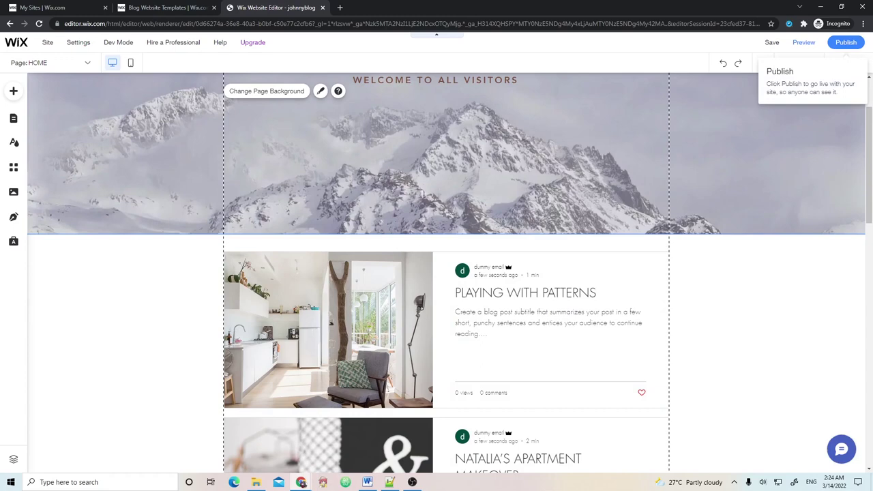
scroll(446, 235, "up", 2)
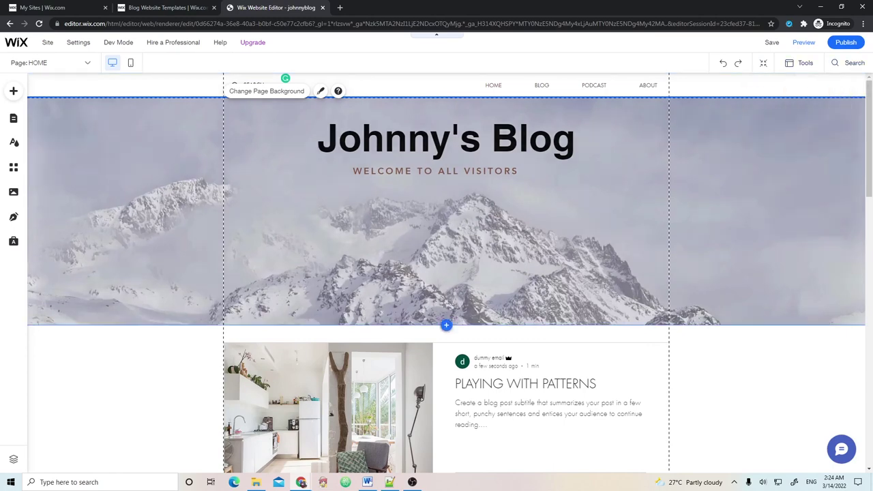
scroll(446, 273, "down", 3)
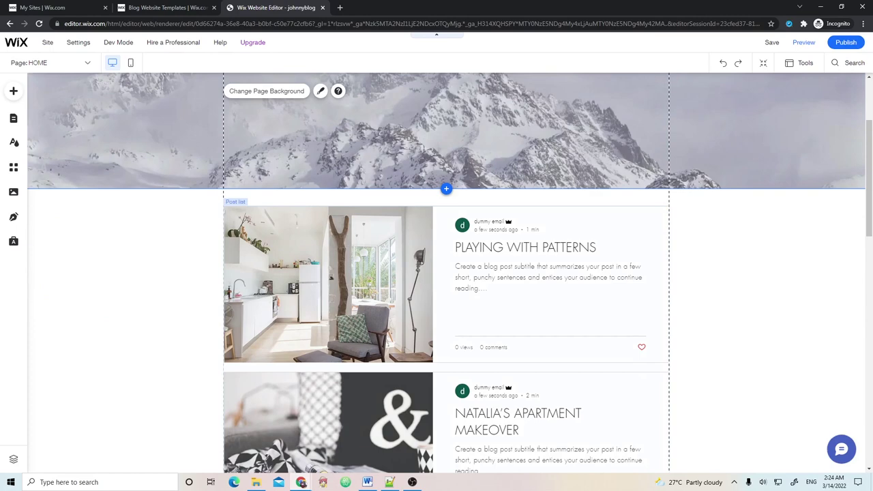
scroll(436, 273, "up", 2)
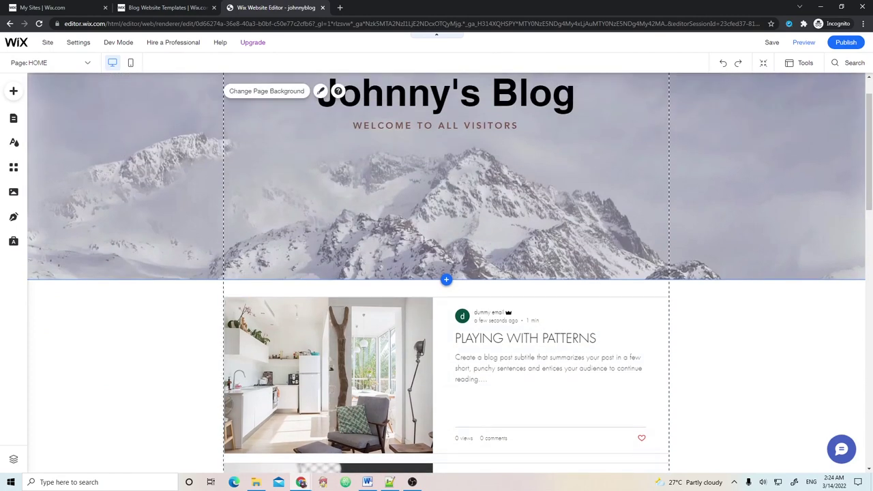
scroll(446, 272, "up", 1)
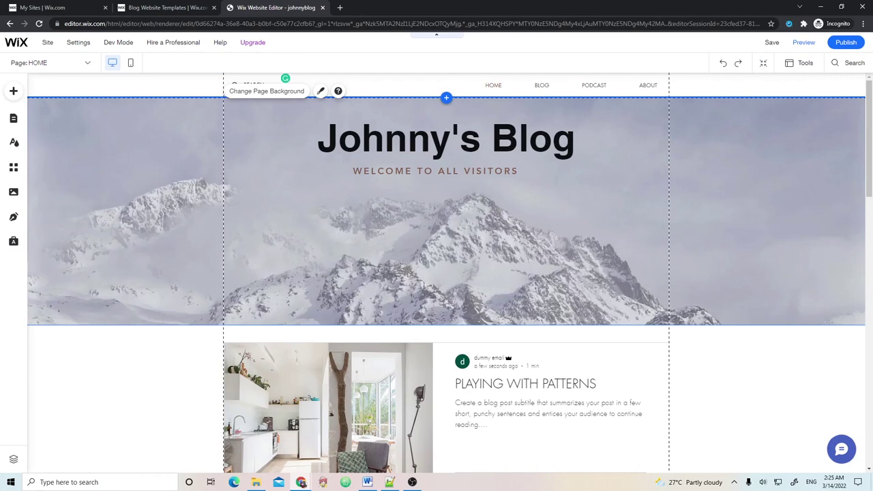
Publish the blog site so it goes live online
scroll(446, 273, "down", 2)
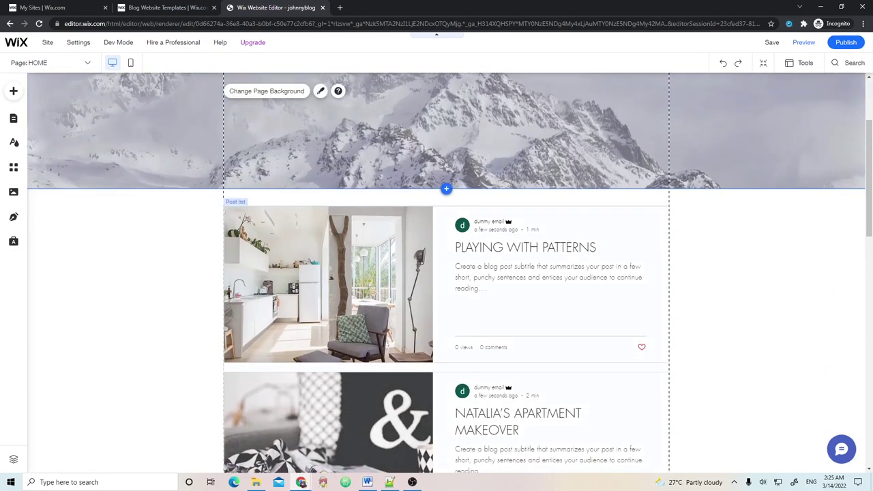
scroll(446, 273, "up", 2)
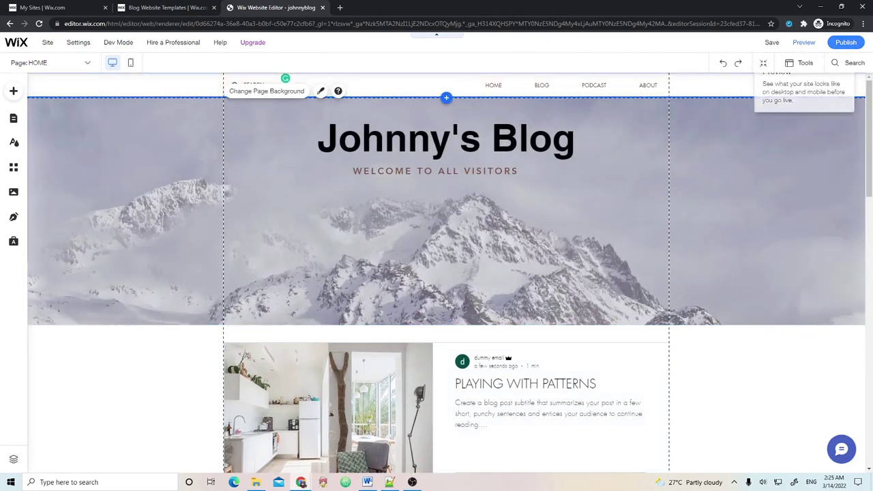
left_click(846, 43)
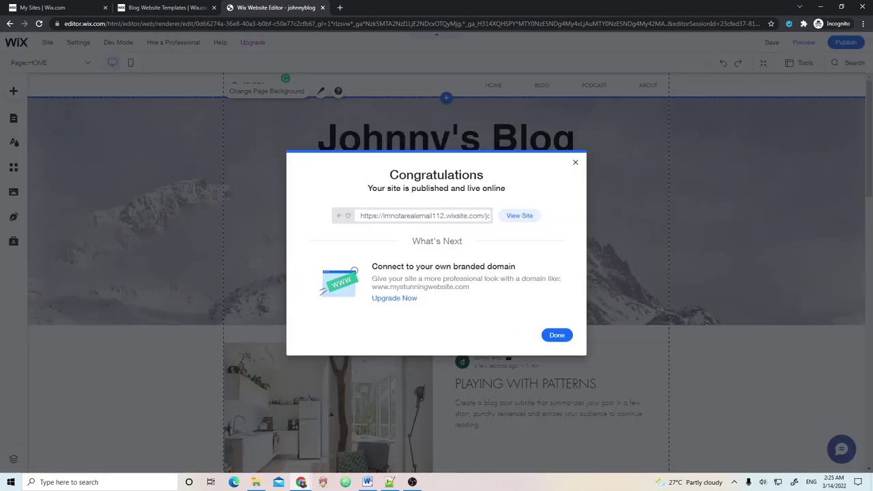
Open the published live site and review its web address and home page from the hero section through the blog posts
left_click(520, 216)
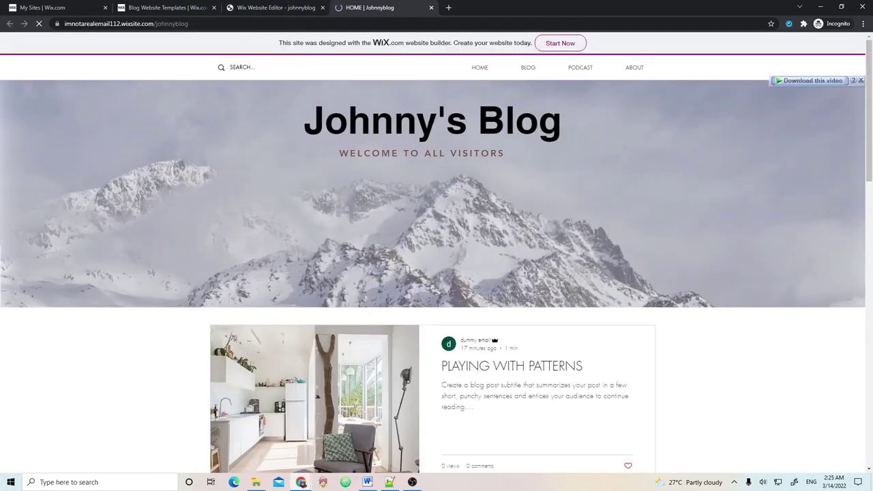
left_click_drag(176, 23, 64, 23)
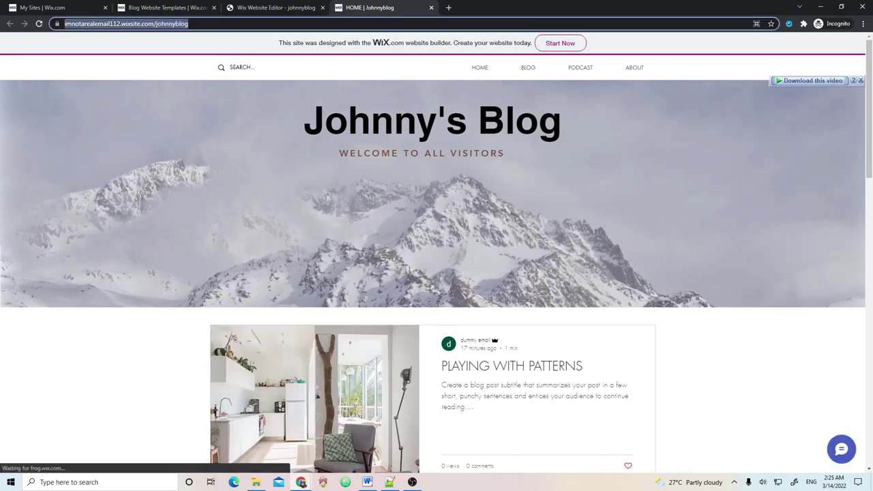
scroll(437, 260, "down", 9)
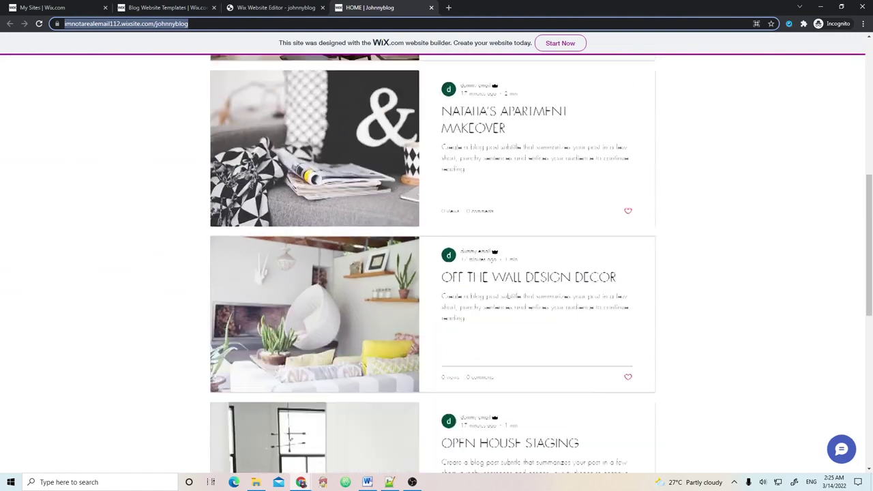
scroll(436, 265, "down", 3)
scroll(437, 264, "up", 9)
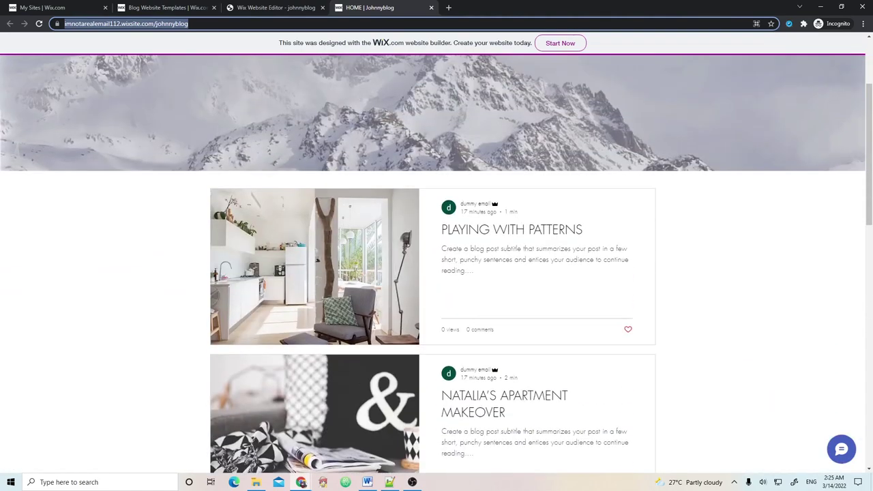
key("Escape")
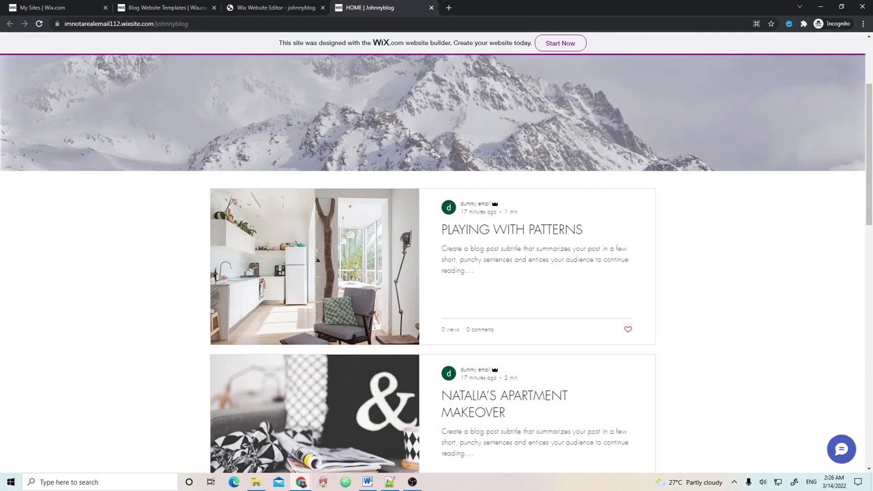
scroll(437, 260, "up", 2)
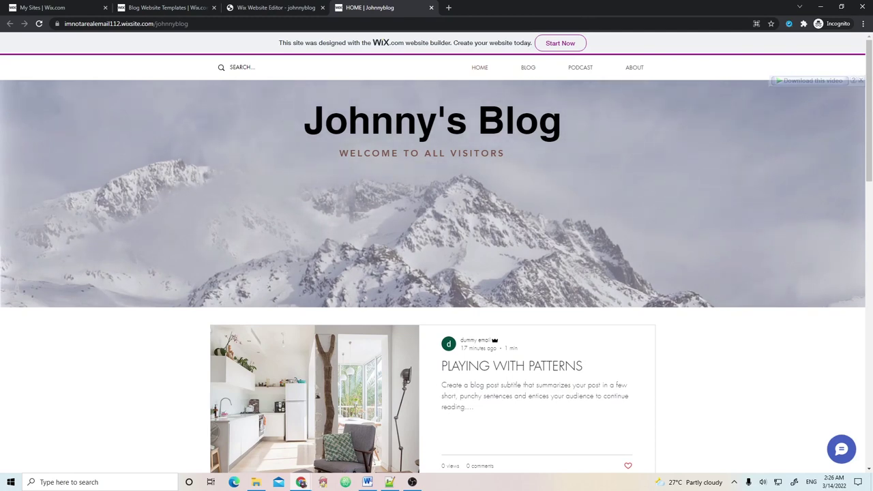
Return to the site editor and dismiss both the publishing confirmation and the mobile site editing prompt
key("ctrl+shift+Tab")
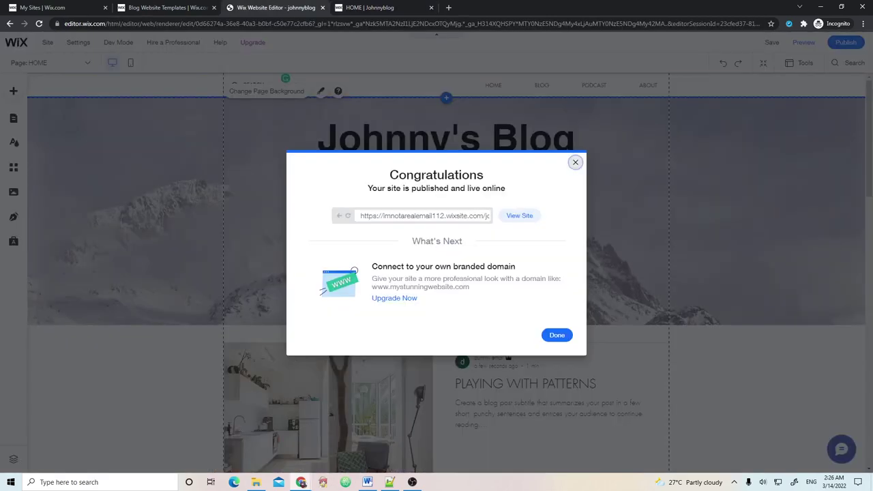
left_click(575, 162)
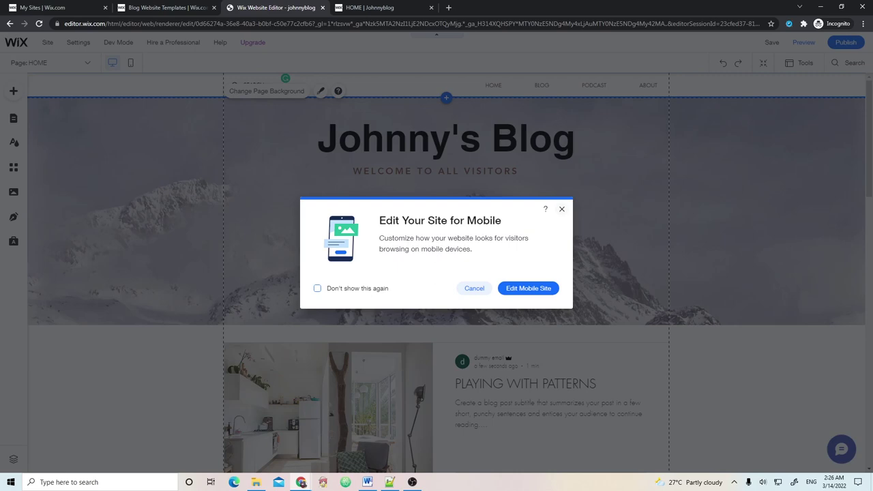
left_click(561, 209)
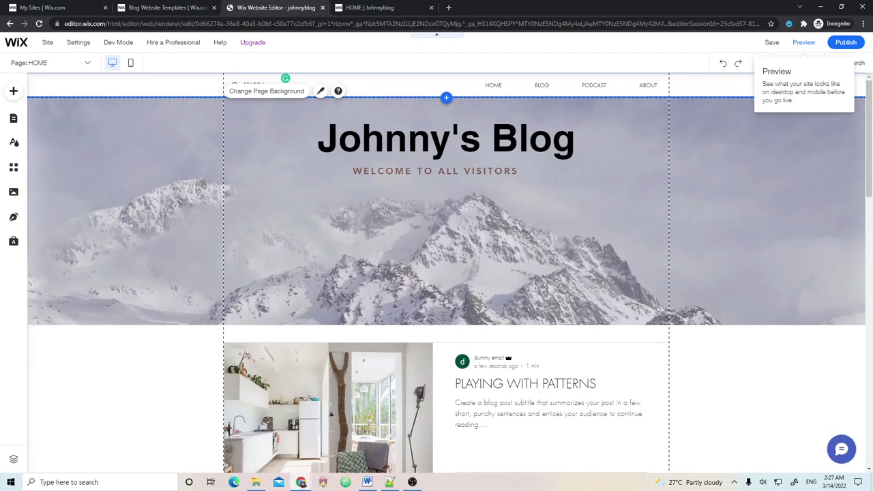
Look over the home page in the editor and in preview mode, from the hero section down to the gallery
scroll(436, 273, "down", 5)
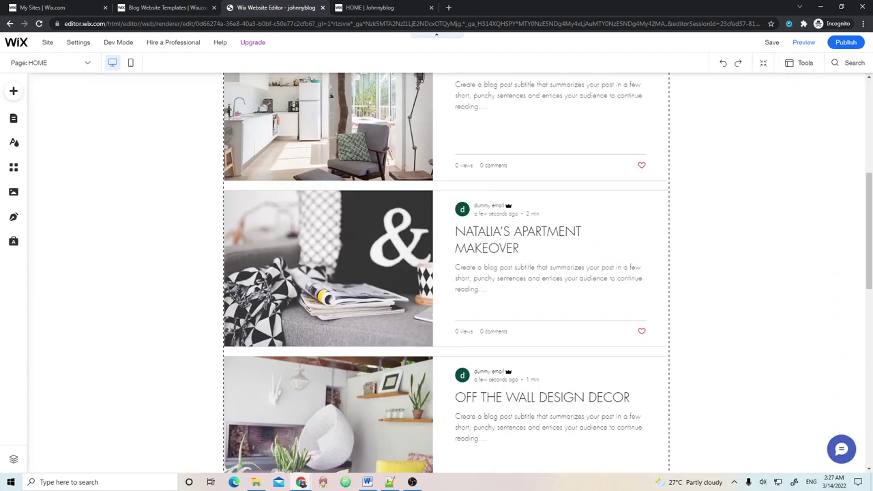
scroll(437, 273, "up", 5)
scroll(437, 273, "down", 5)
scroll(436, 273, "up", 5)
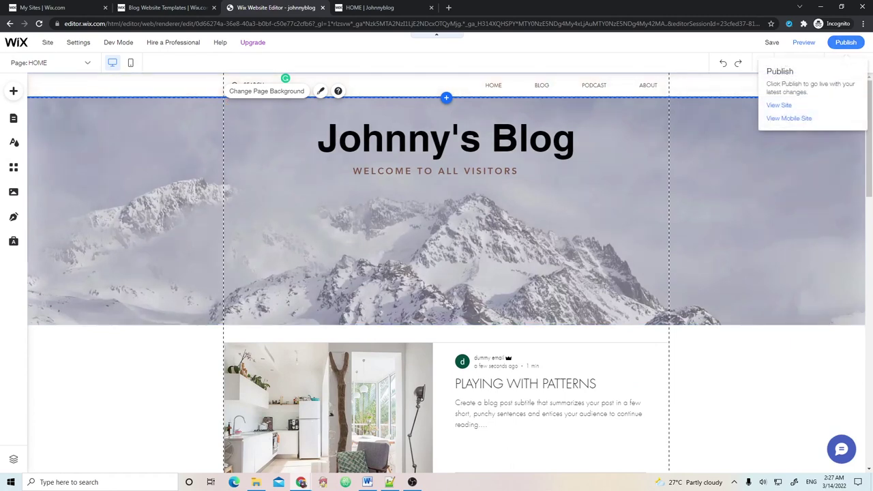
left_click(804, 42)
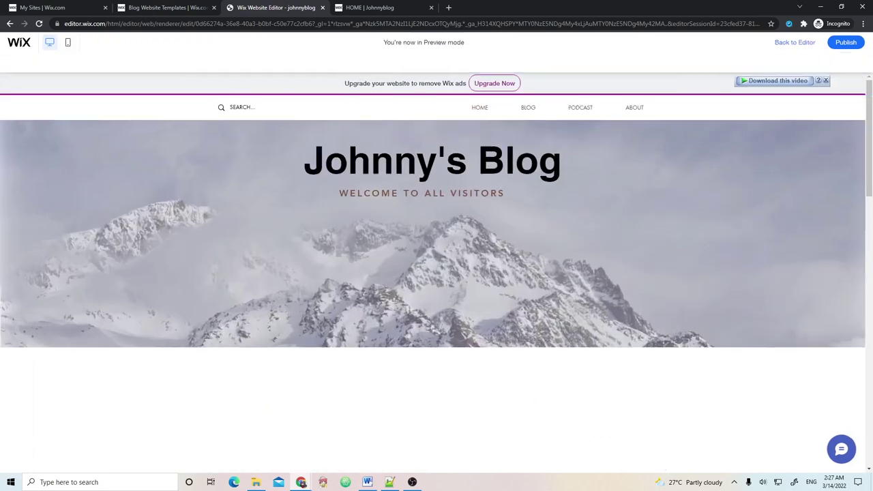
scroll(437, 273, "down", 1)
scroll(436, 273, "down", 3)
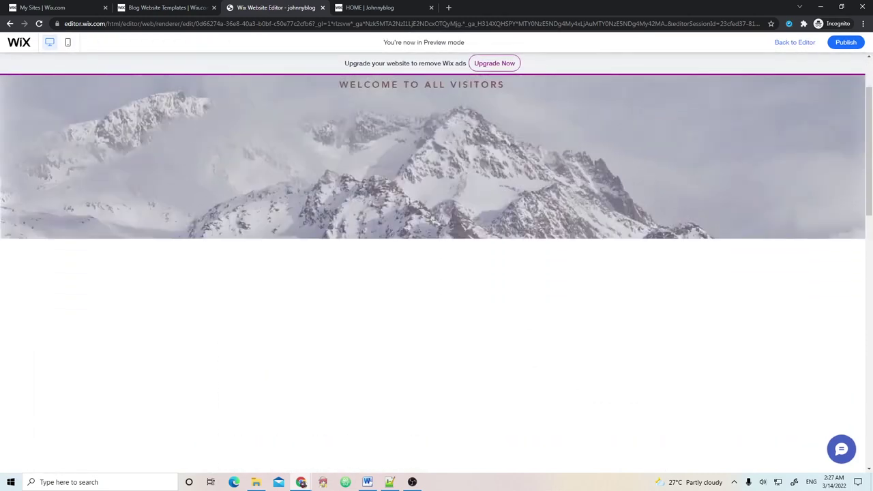
scroll(436, 273, "down", 4)
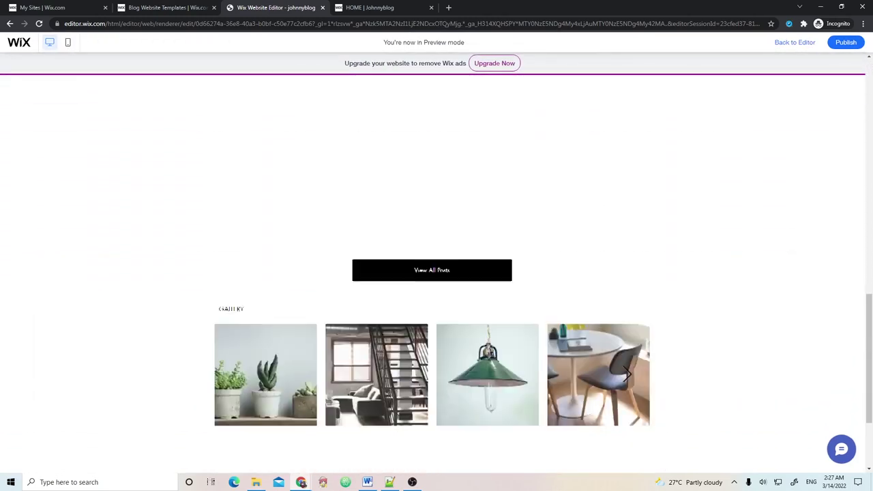
scroll(436, 273, "down", 2)
scroll(437, 273, "up", 5)
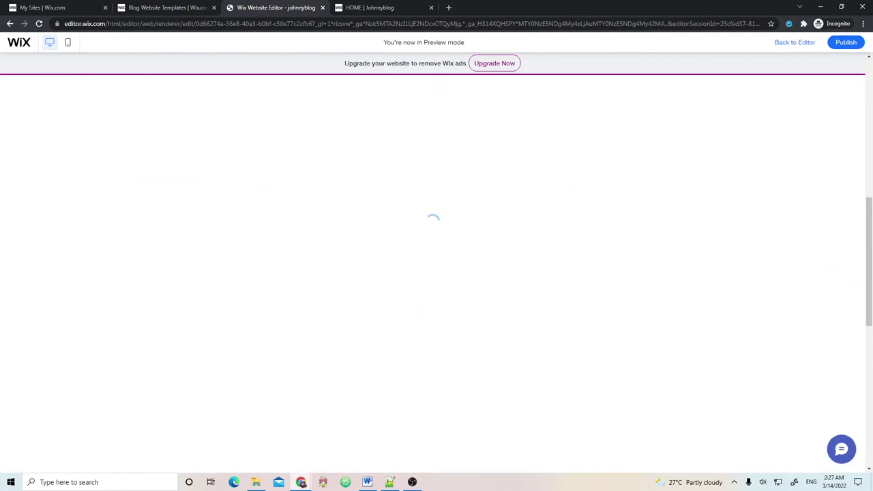
scroll(434, 227, "up", 3)
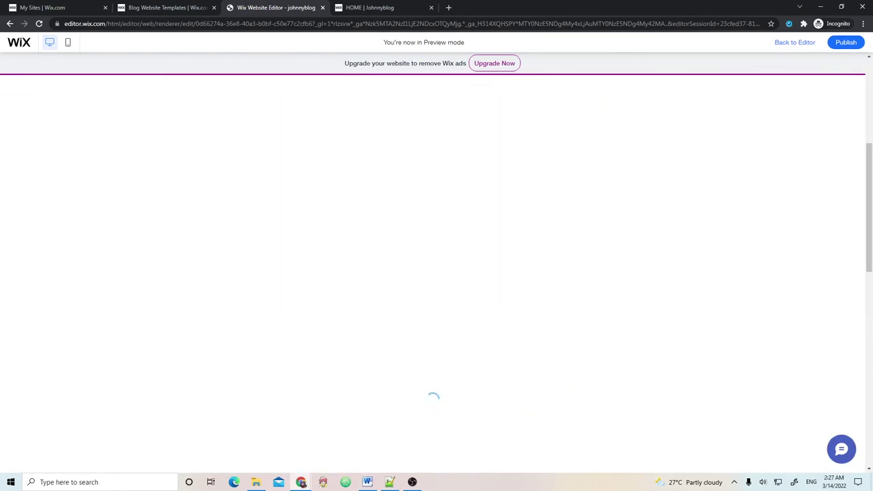
scroll(436, 273, "down", 4)
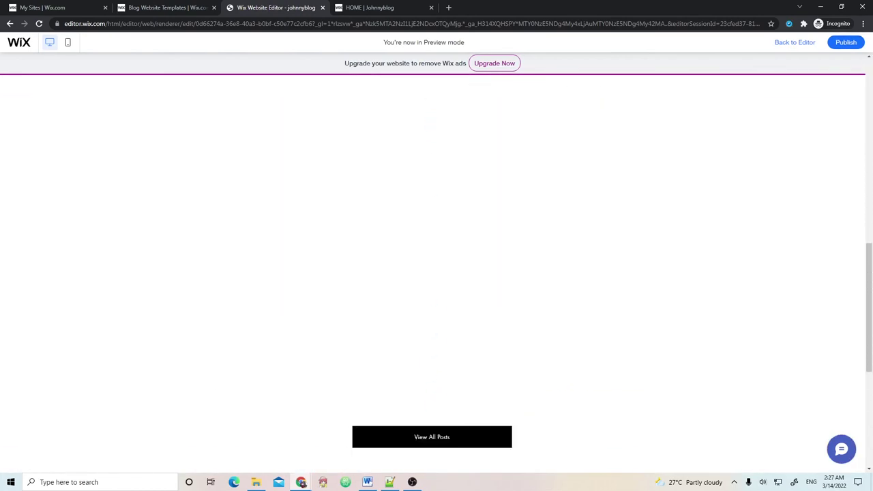
scroll(437, 273, "down", 2)
scroll(437, 272, "up", 5)
scroll(437, 273, "up", 2)
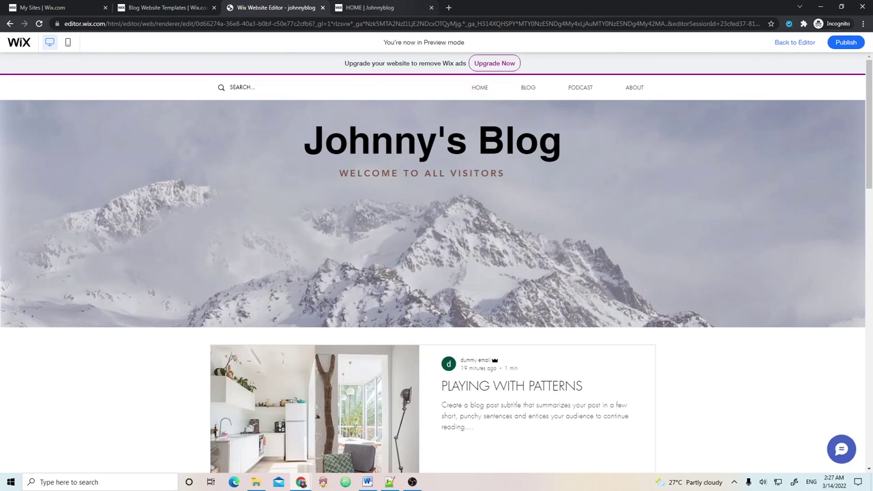
Compare the preview with the published live site, close the live site's page and return to editing
key("ctrl+Tab")
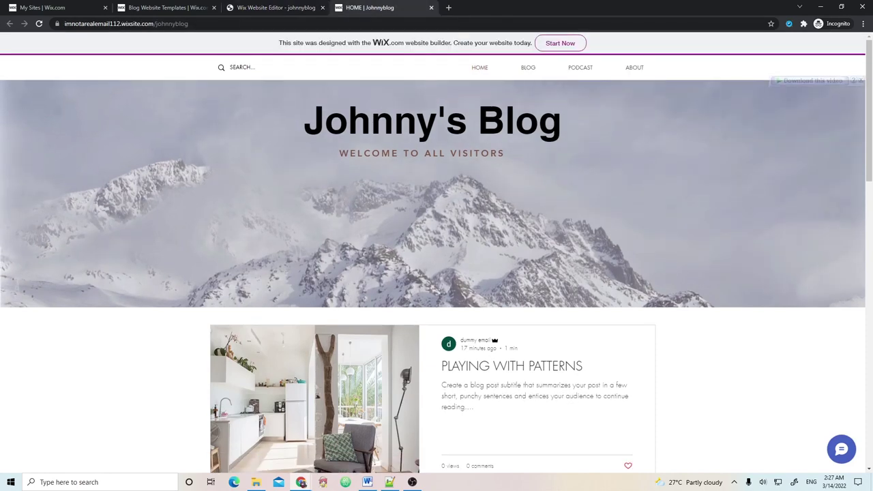
key("ctrl+shift+Tab")
key("ctrl+Tab")
key("ctrl+shift+Tab")
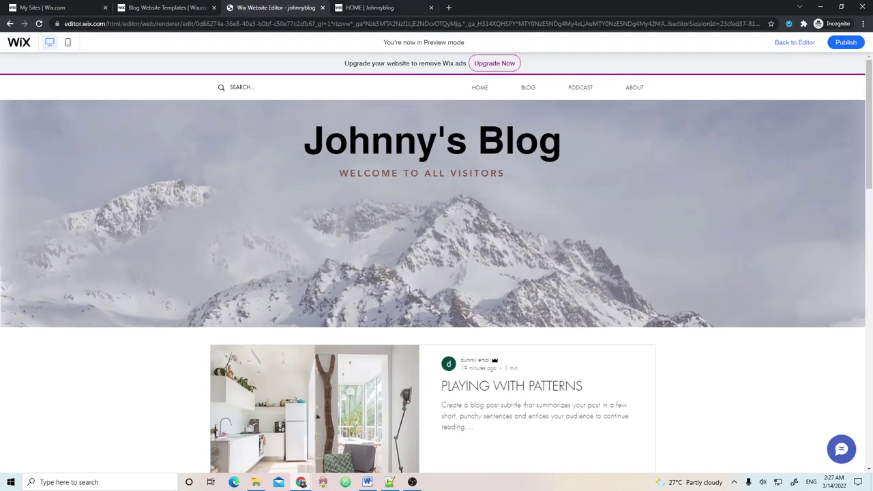
key("ctrl+Tab")
key("ctrl+shift+Tab")
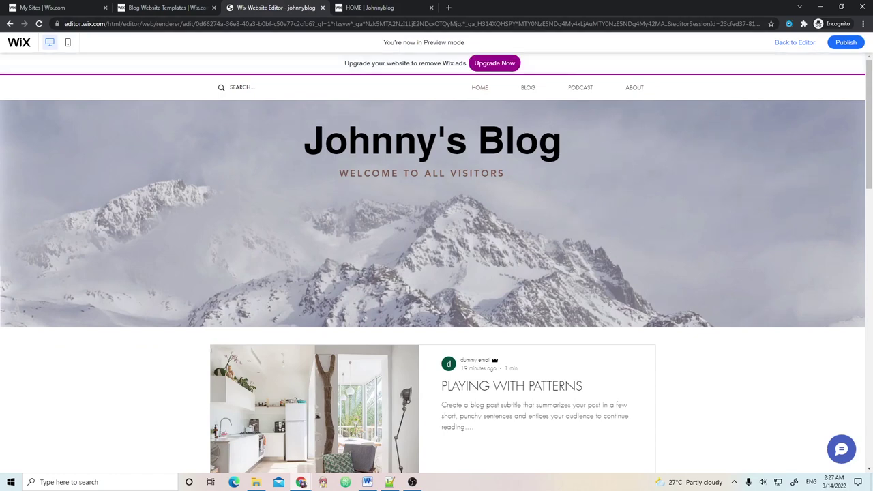
left_click(431, 8)
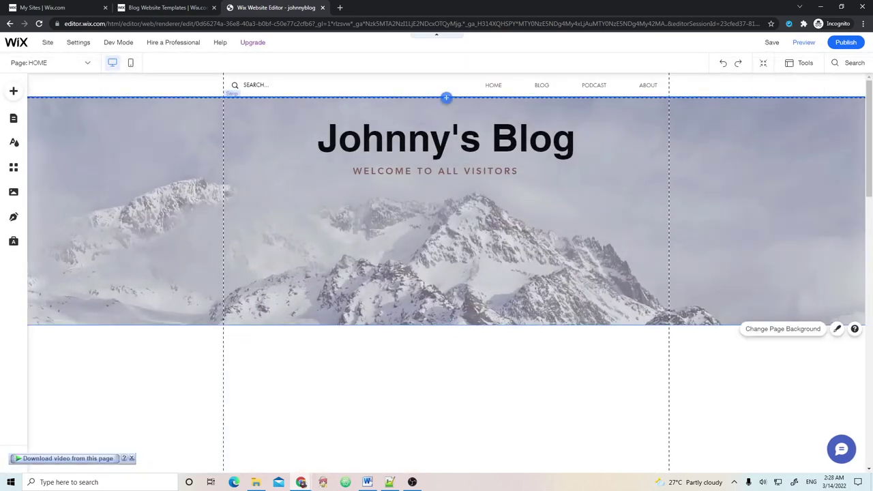
Start adding an image to the home page and search the free Wix images for "dog"
left_click(13, 91)
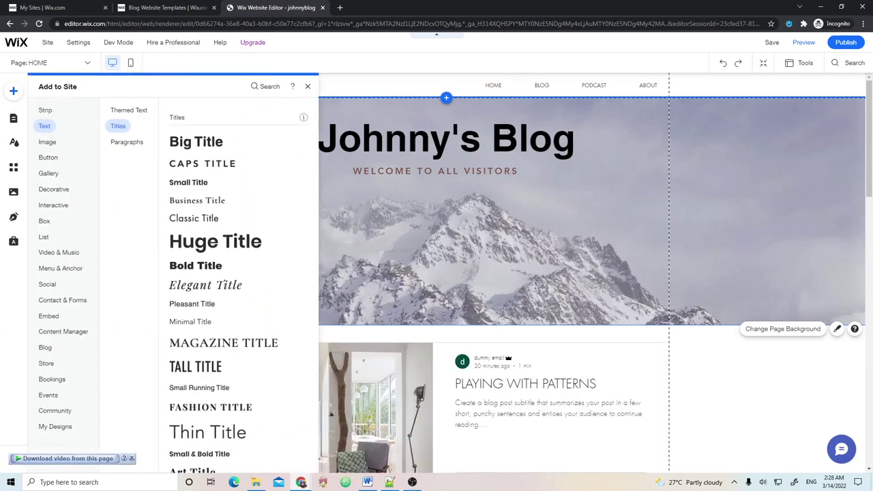
left_click(45, 110)
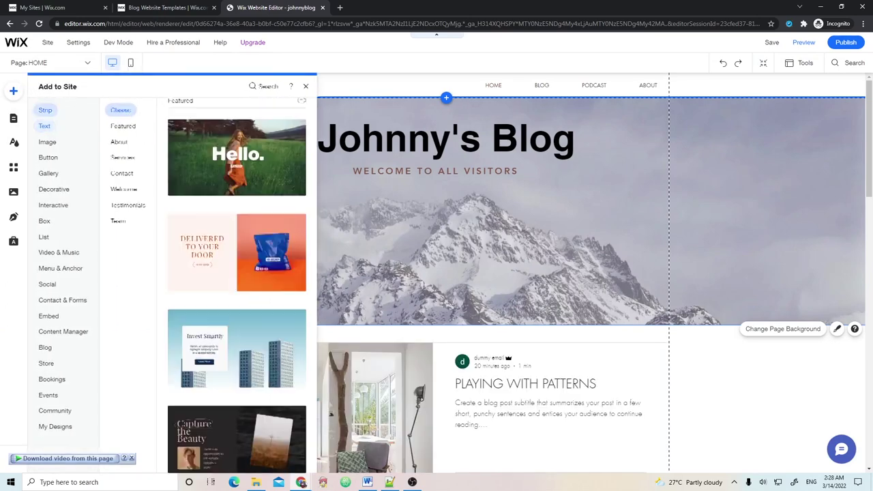
left_click(47, 142)
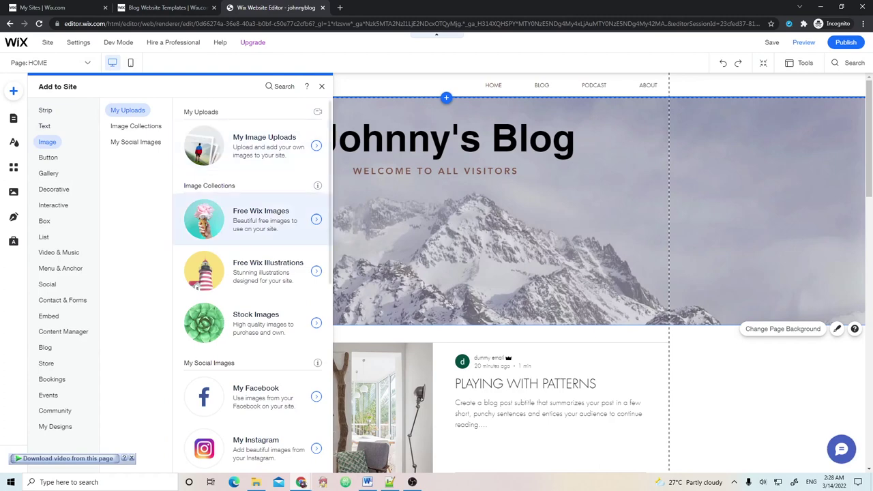
left_click(260, 218)
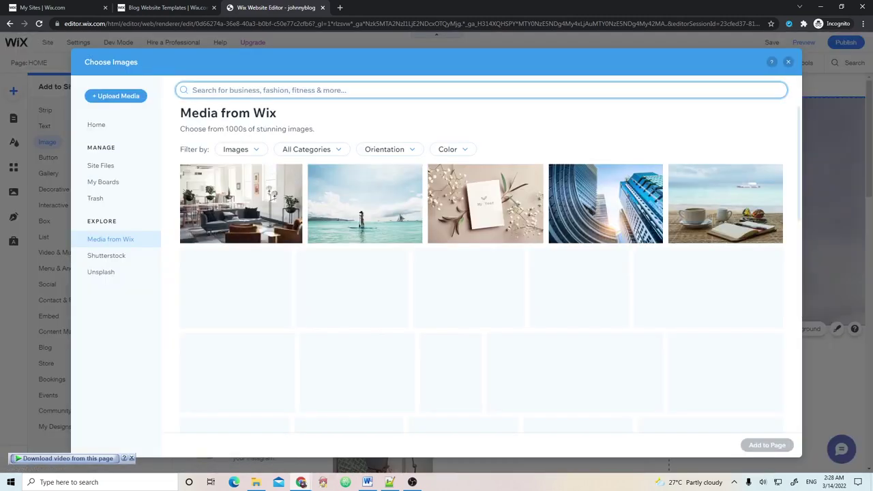
type("dog")
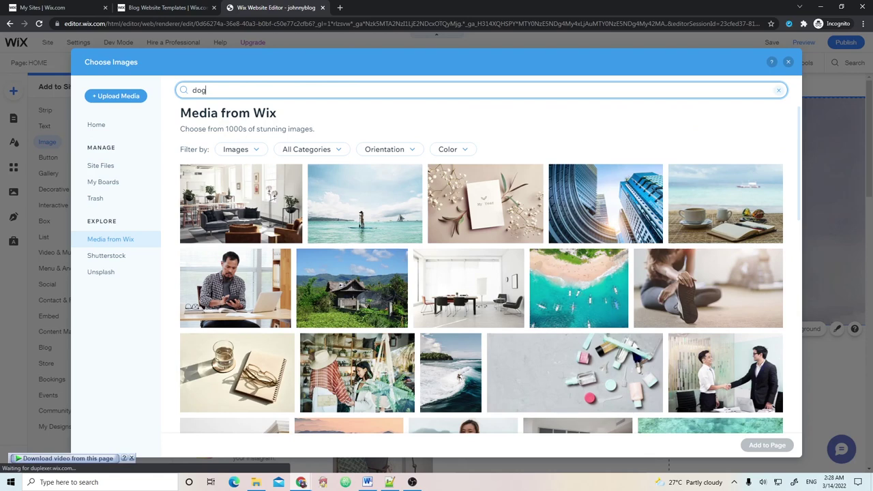
key("Return")
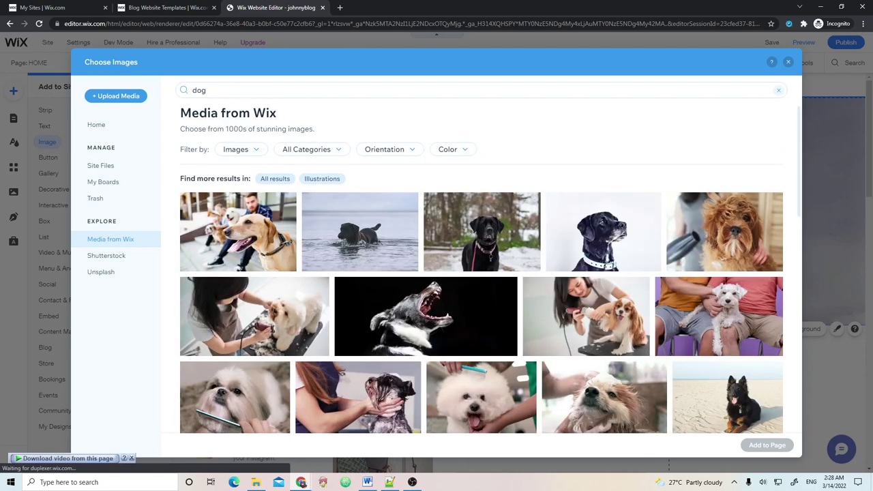
Pick the photo of the white dog running on grass with a toy ball and add it to the home page
scroll(477, 341, "down", 1)
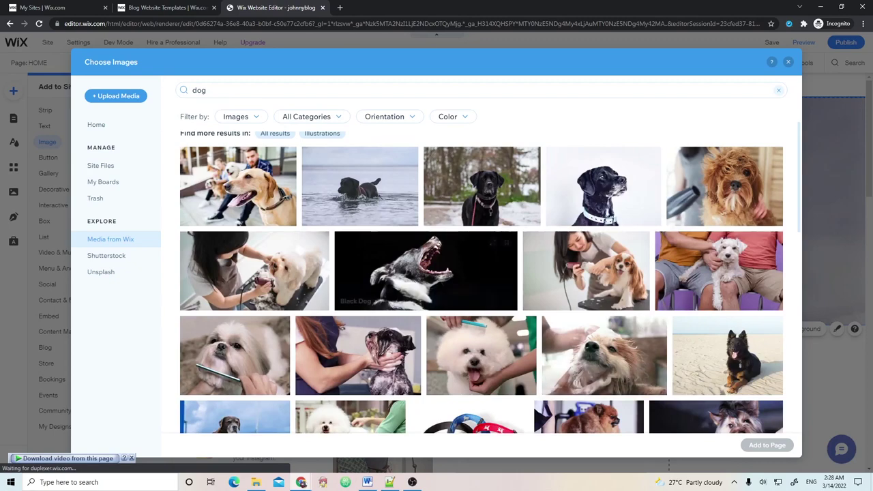
scroll(481, 355, "down", 4)
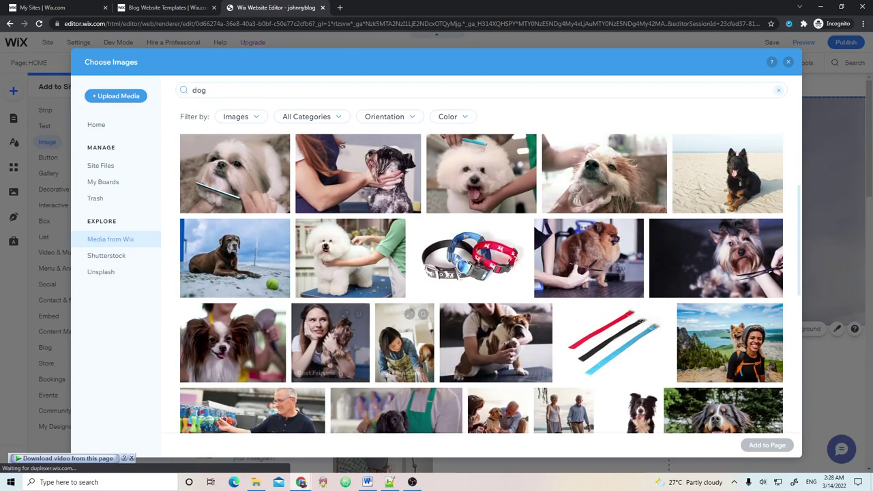
scroll(481, 355, "down", 1)
scroll(481, 355, "down", 1)
scroll(481, 355, "up", 6)
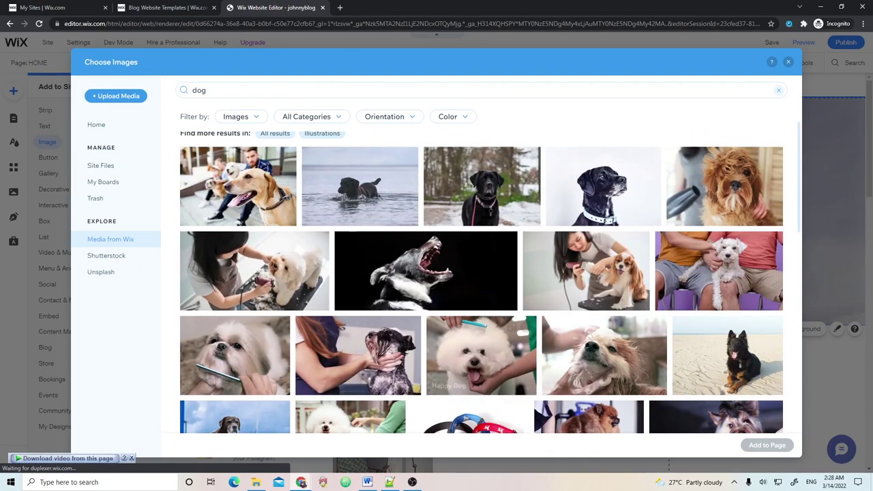
scroll(481, 355, "up", 1)
scroll(481, 396, "down", 8)
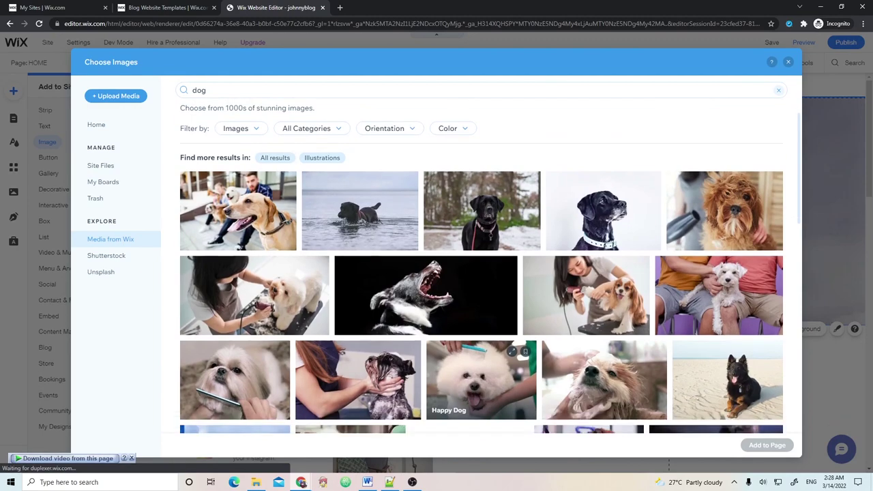
scroll(379, 259, "down", 2)
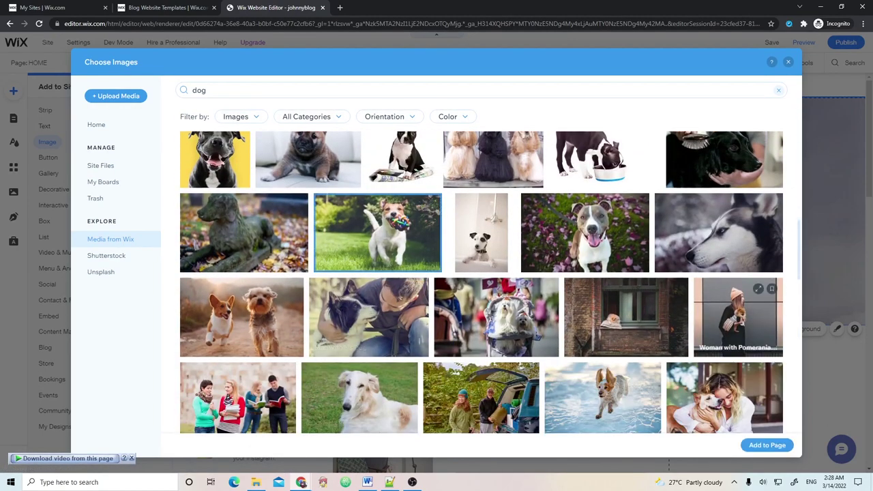
key("Escape")
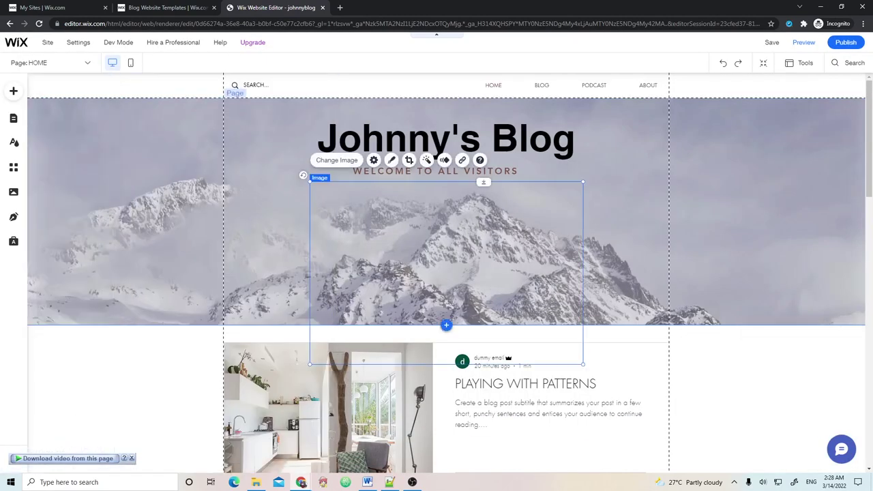
scroll(446, 273, "down", 2)
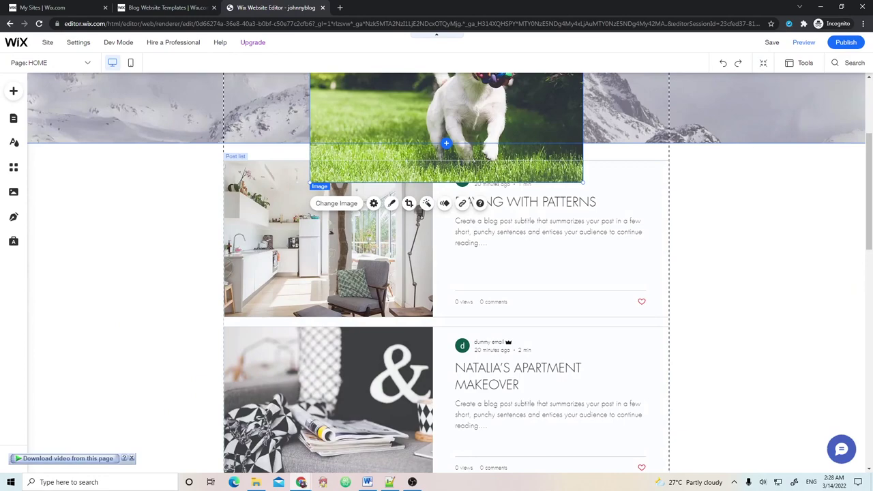
Move the post list down on the home page to open an empty area below the mountain banner
left_click(483, 161)
scroll(447, 273, "down", 6)
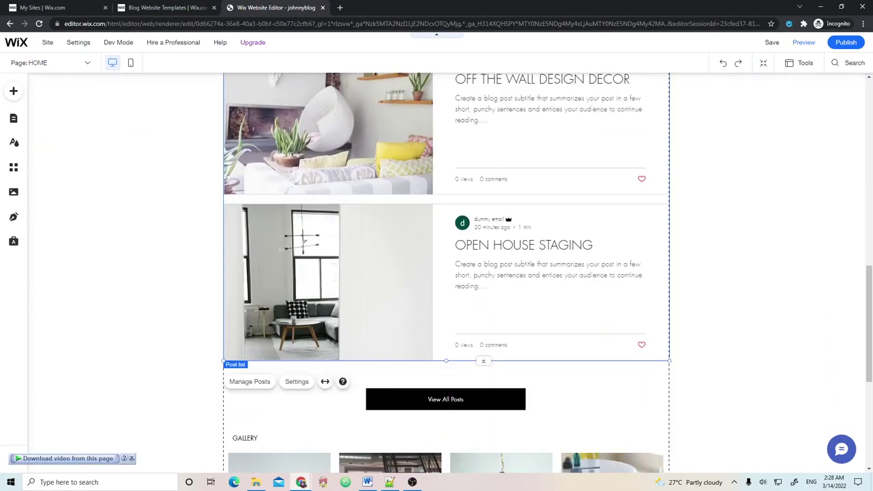
scroll(446, 273, "up", 8)
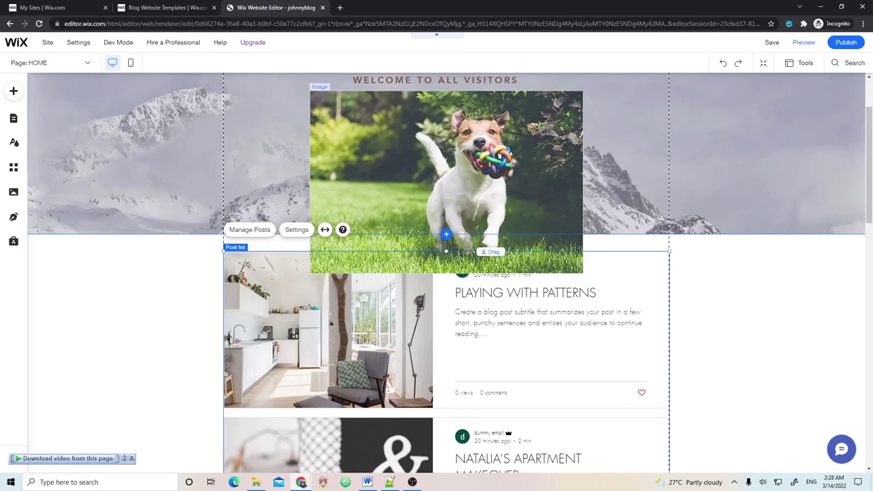
left_click_drag(483, 251, 483, 410)
Move the dog image into the empty area above the post list, shrink it and align it near the left gridline
left_click_drag(483, 259, 483, 397)
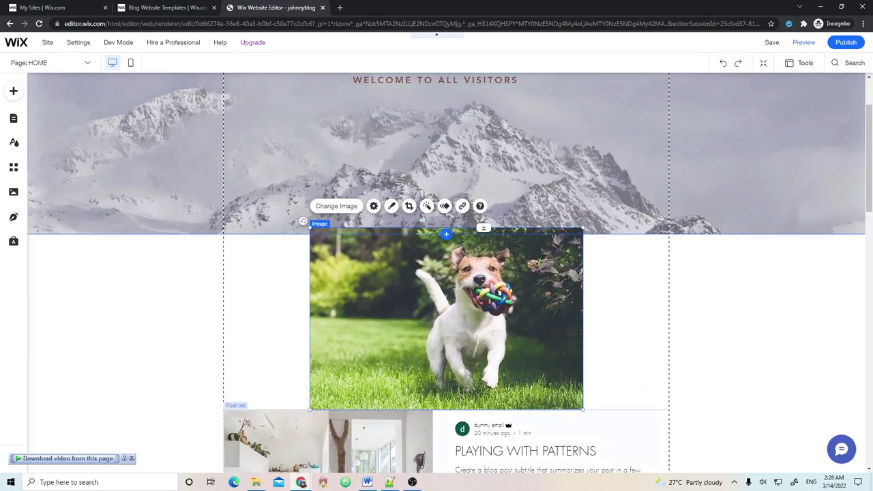
left_click_drag(583, 410, 502, 356)
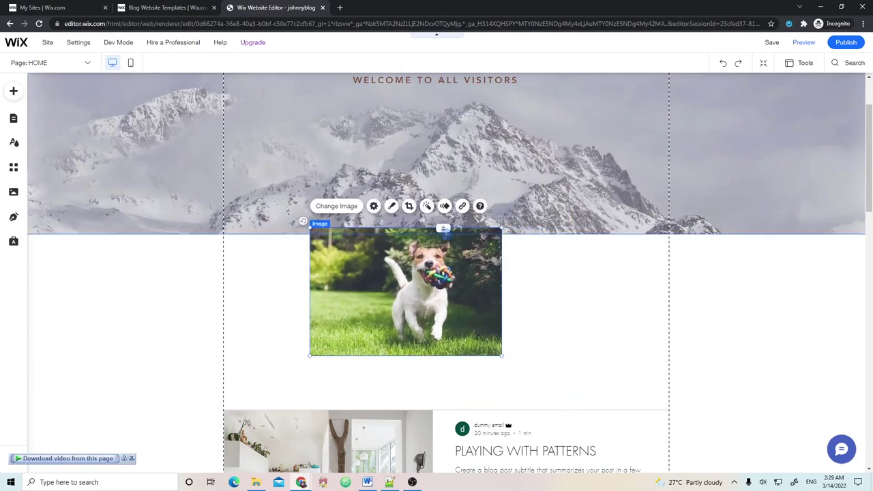
left_click_drag(406, 291, 329, 320)
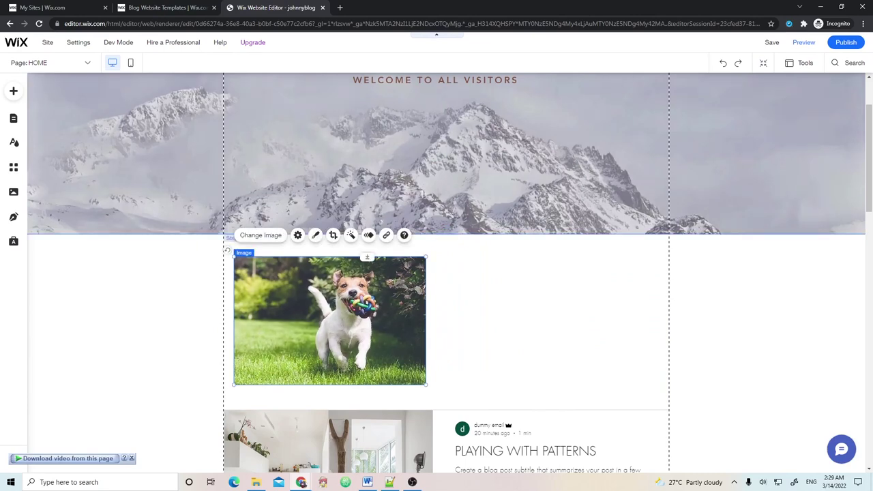
Add a "Huge Title" text element and place it directly to the right of the dog image
left_click(13, 91)
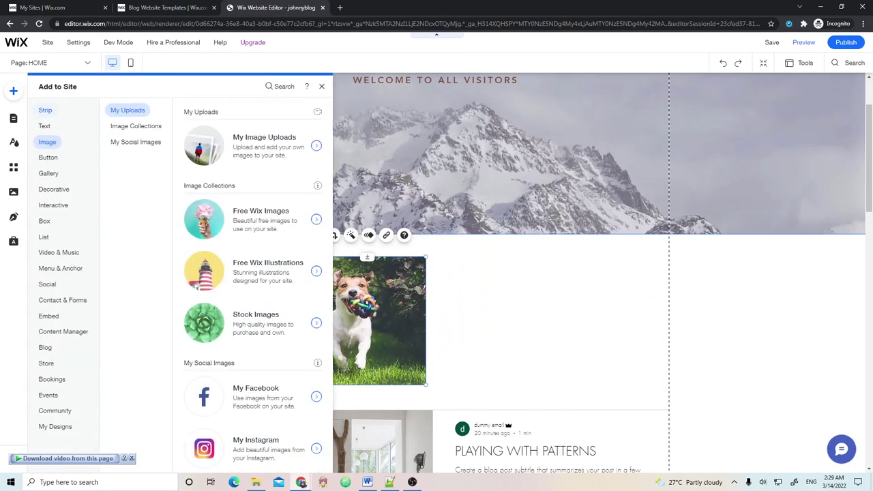
left_click(45, 126)
left_click(118, 125)
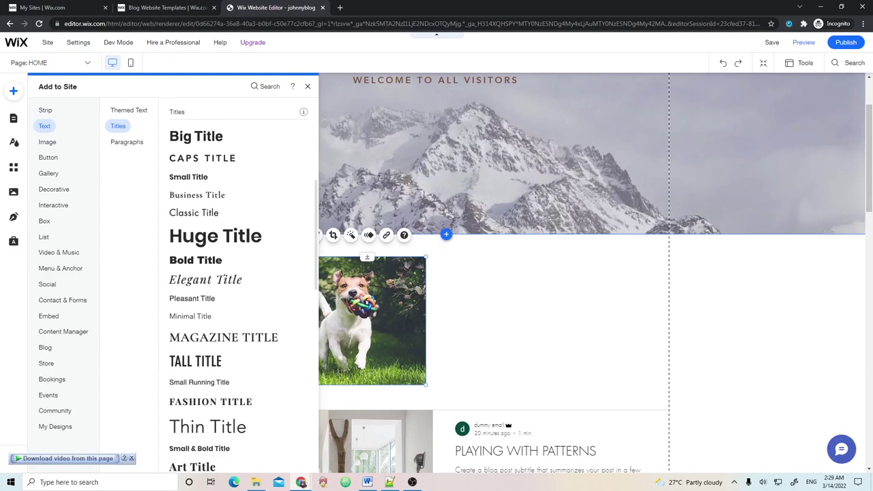
left_click(225, 236)
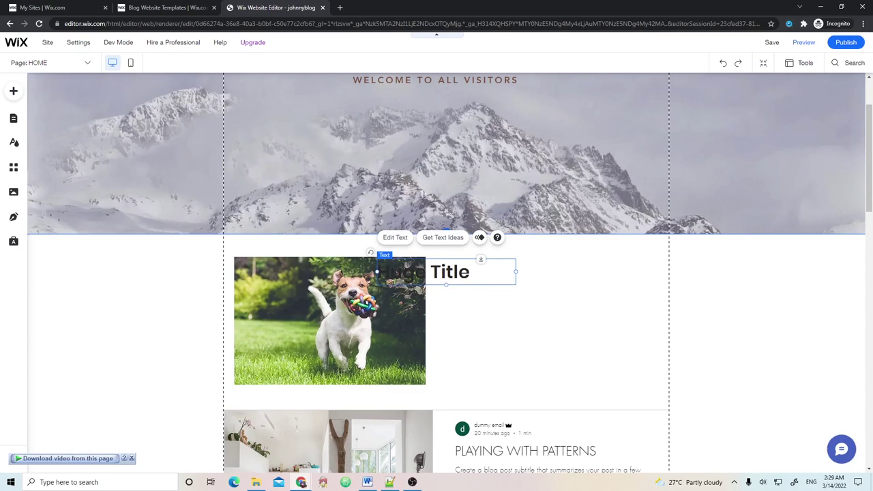
left_click_drag(444, 271, 502, 275)
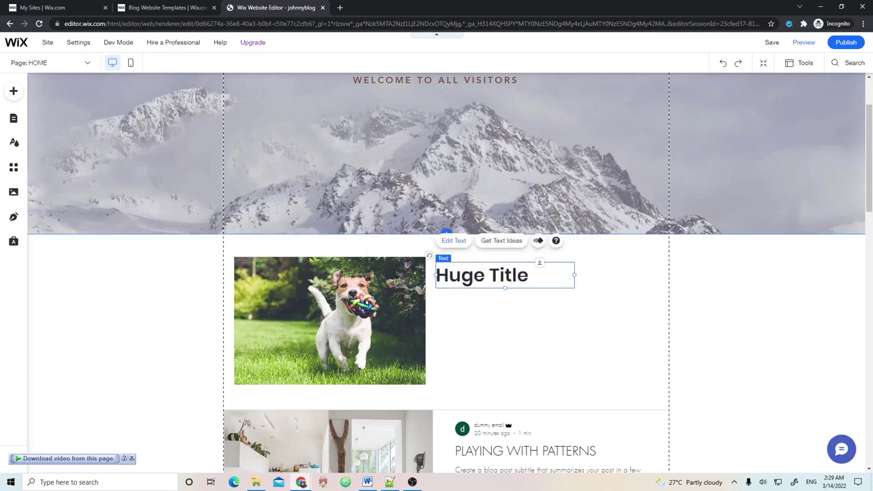
Replace the title text with "Wow! You've reached my page!" and widen its text box almost to the right gridline
left_click(455, 241)
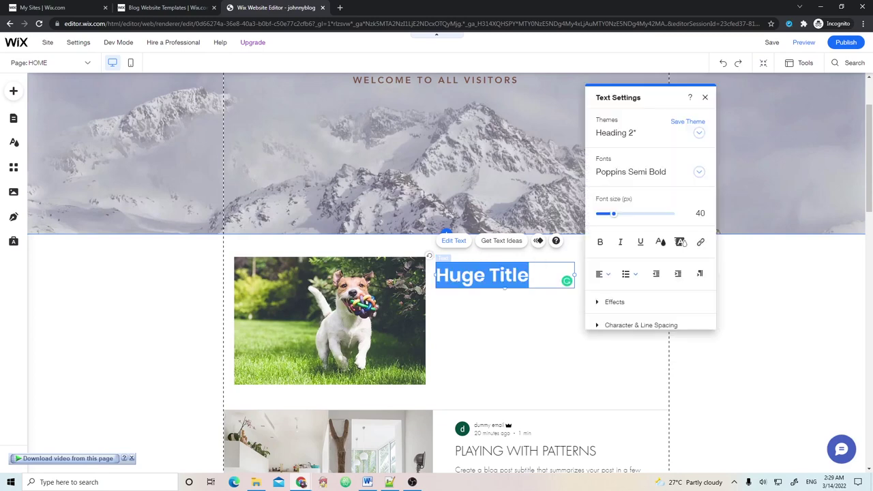
type("Wor")
key("BackSpace")
type("w")
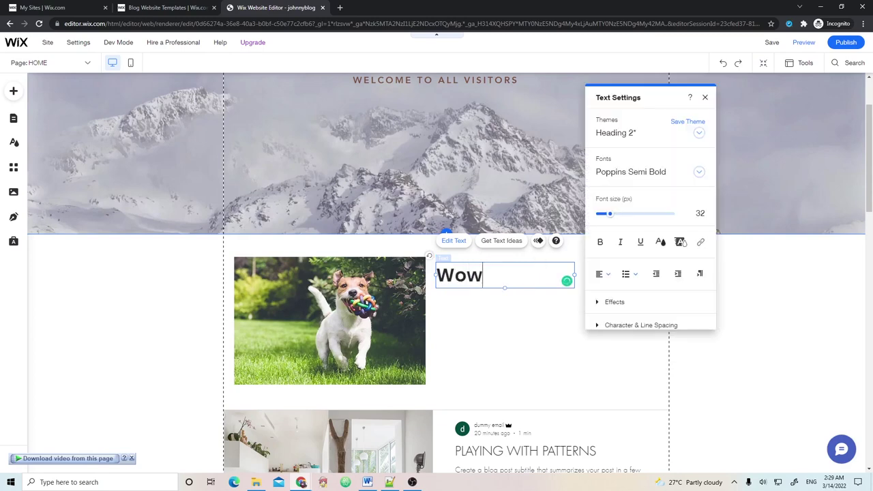
type("O")
key("BackSpace")
type("You've reached my ")
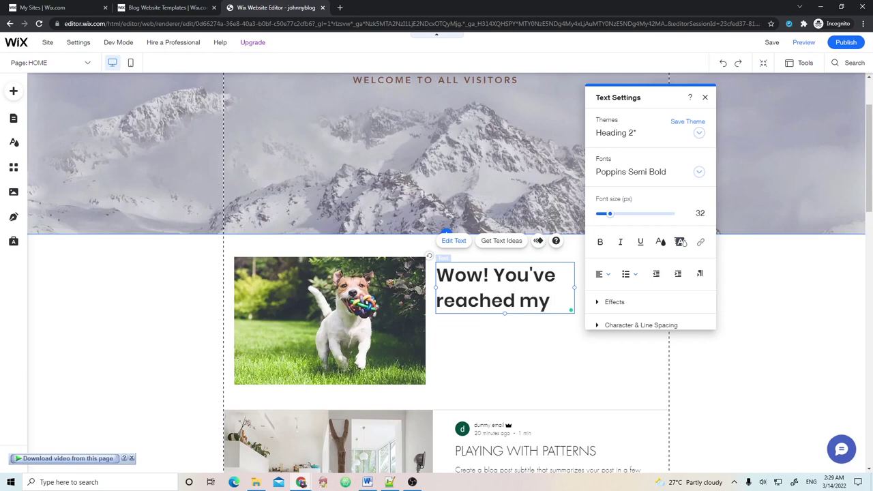
type("page!")
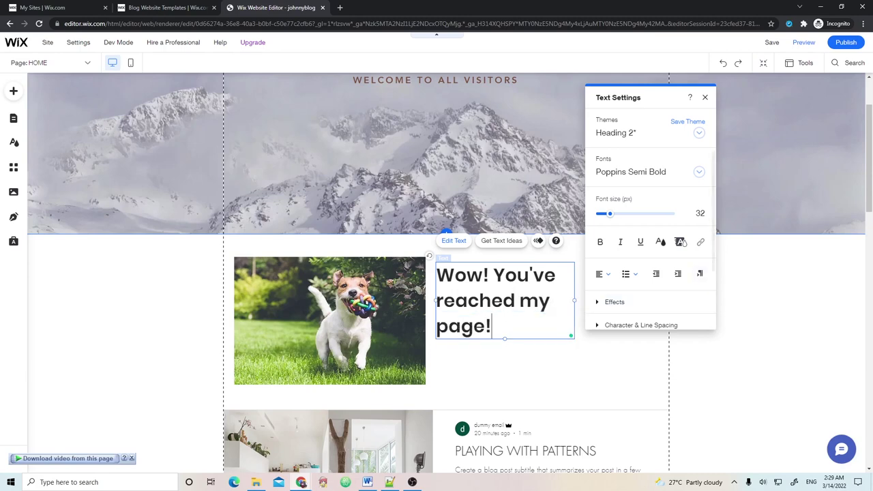
left_click_drag(575, 301, 659, 300)
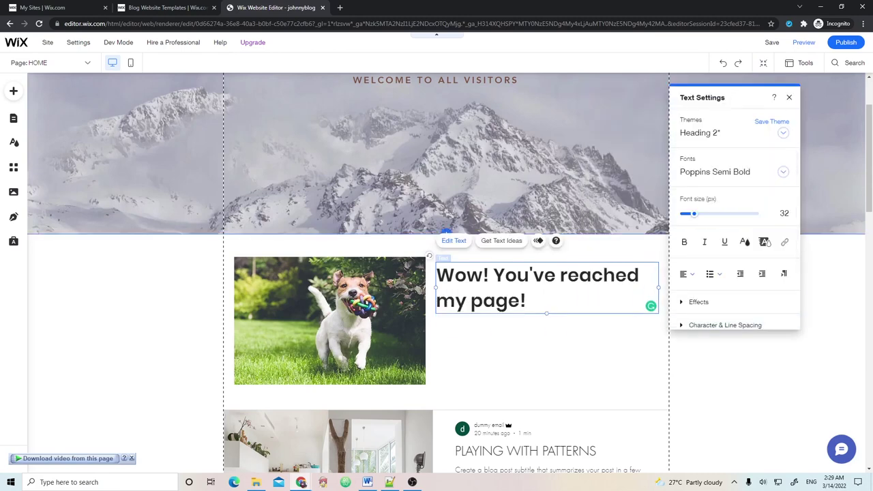
left_click(751, 369)
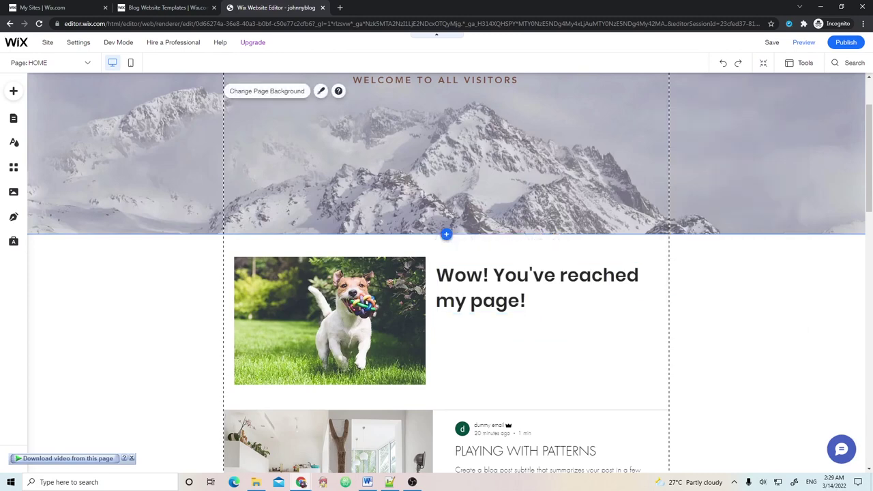
Add the Helvetica Light paragraph beneath the "Wow! You've reached my page!" title, lined up with the title's left edge
left_click(13, 91)
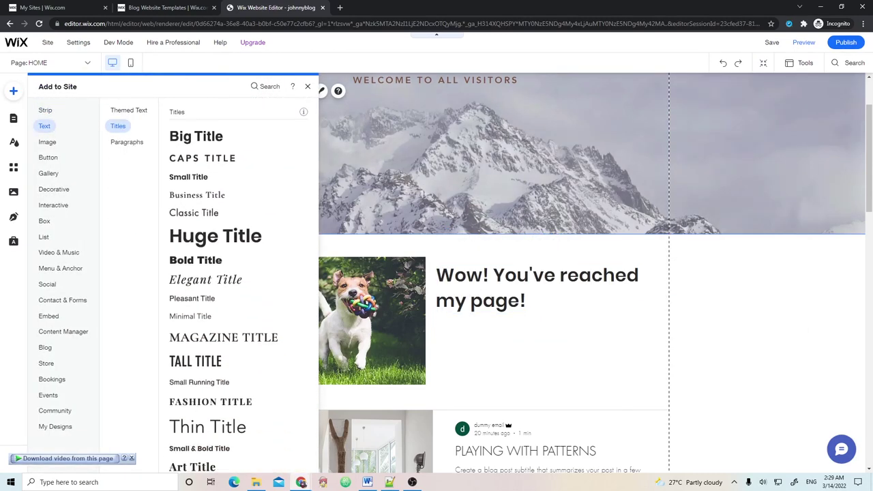
left_click(127, 142)
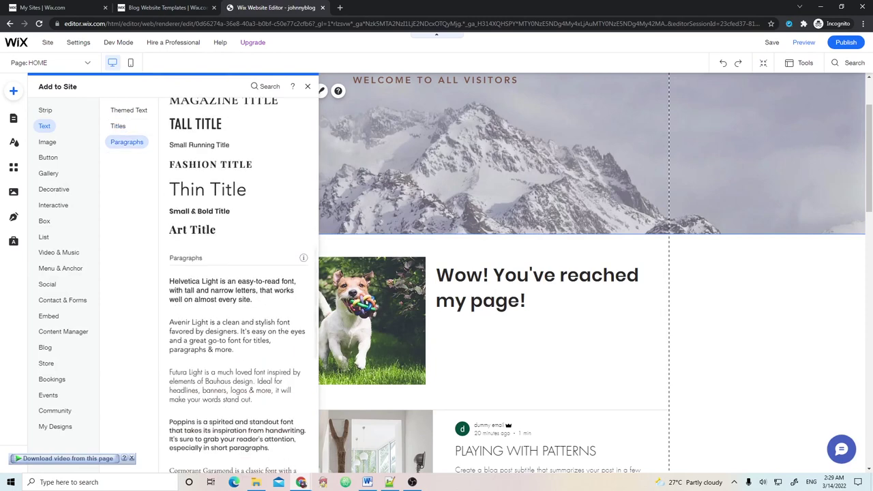
left_click_drag(232, 144, 650, 332)
mouse_move(580, 320)
left_mouse_down()
mouse_move(580, 347)
mouse_move(579, 326)
left_mouse_up()
key("ctrl+z")
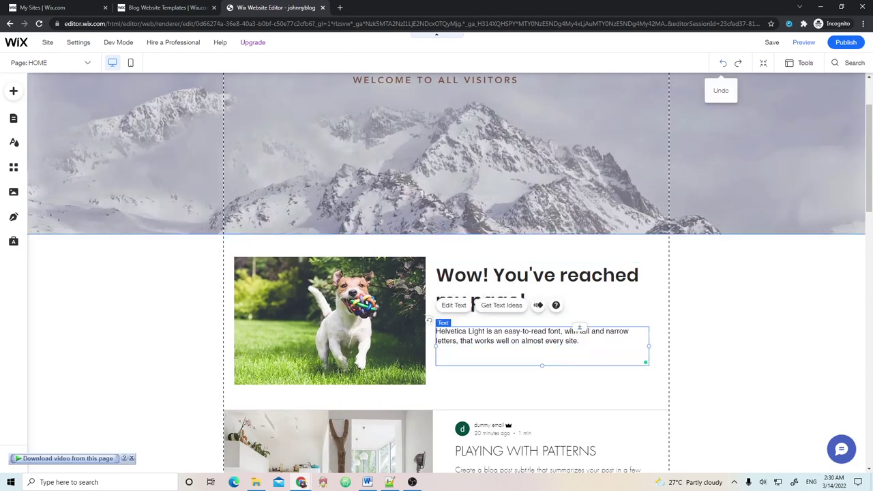
left_click(750, 307)
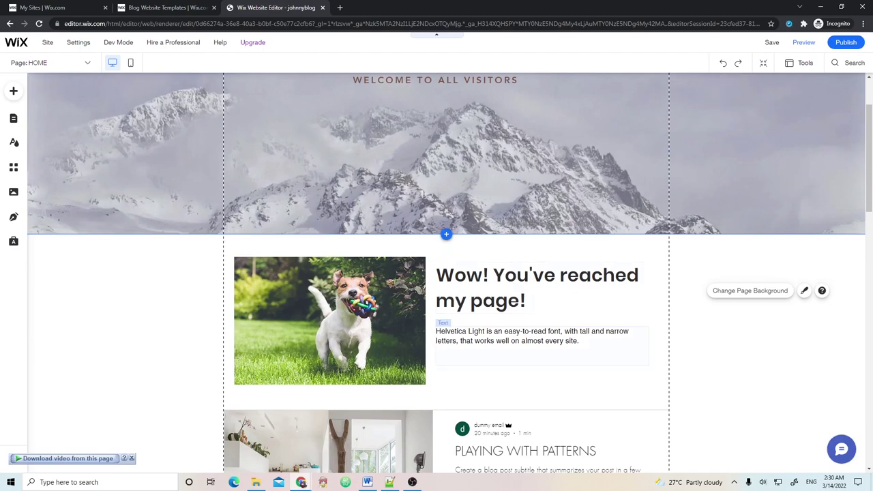
Replace the sample paragraph under the title with "Enjoy your stay!"
left_click(580, 332)
left_click(580, 331)
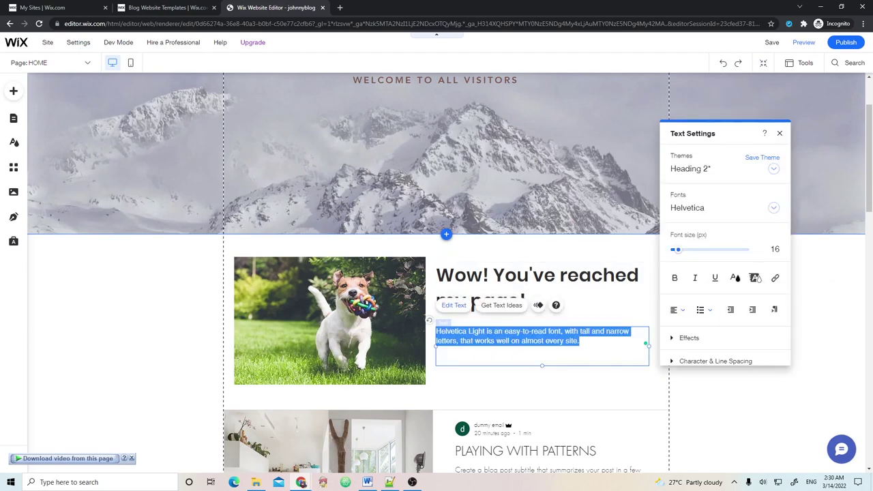
type("Enjoy uo")
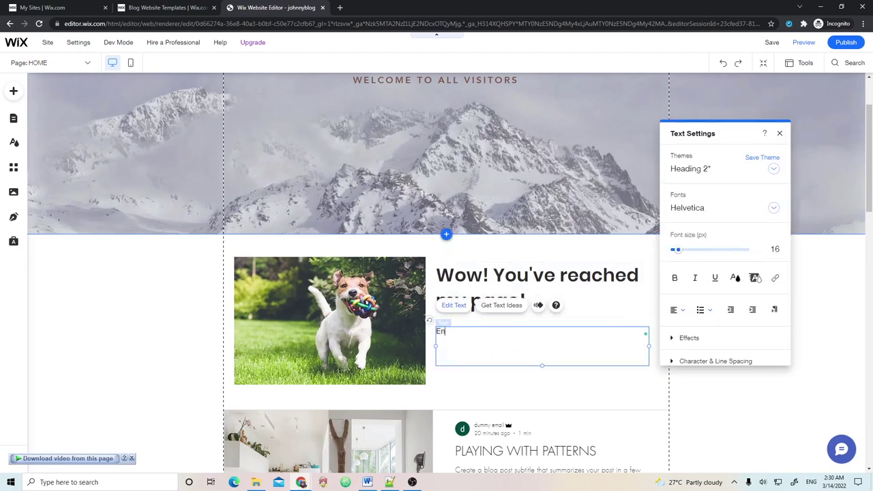
key("BackSpace")
key("BackSpace")
type("y")
key("BackSpace")
type("your stay!")
left_click(717, 369)
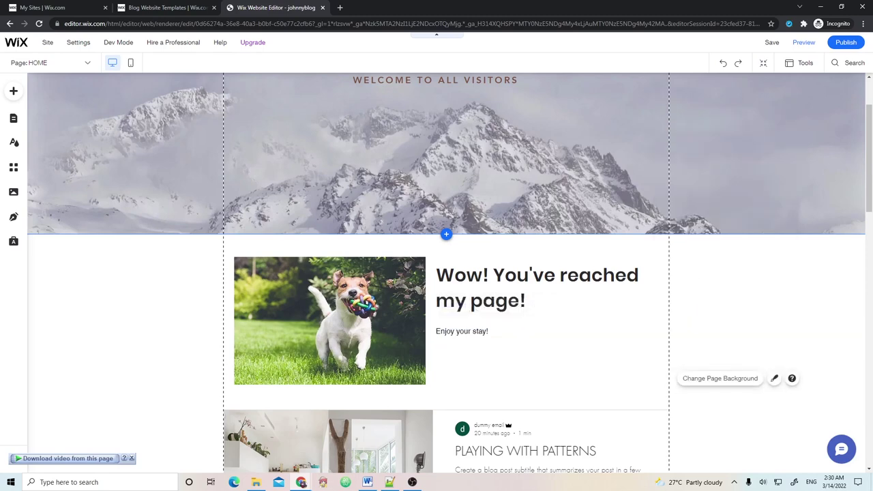
Look over the edited home page, from the hero banner and the new dog section down through the post list
scroll(451, 273, "up", 2)
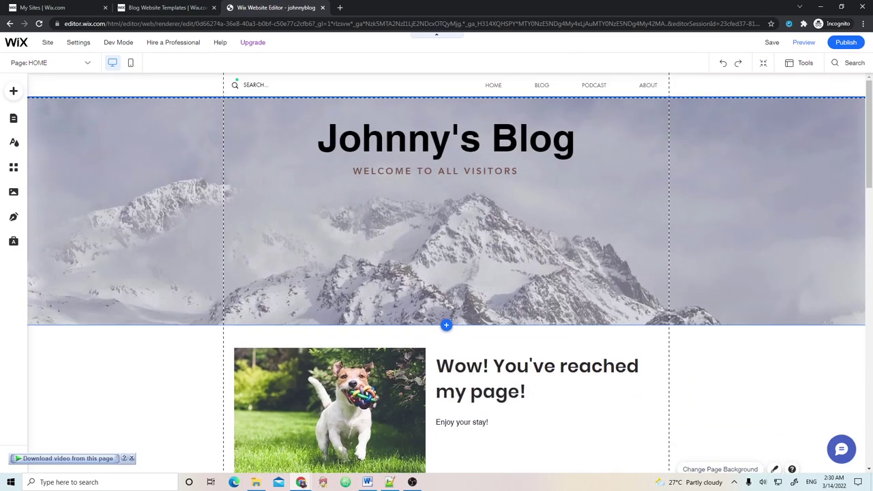
scroll(451, 273, "down", 3)
scroll(450, 273, "up", 1)
scroll(450, 273, "down", 5)
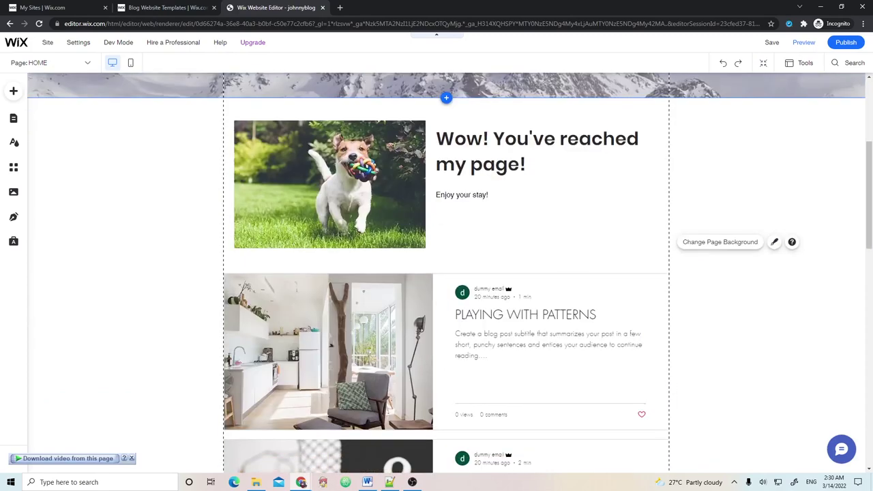
scroll(450, 273, "up", 4)
scroll(451, 273, "down", 3)
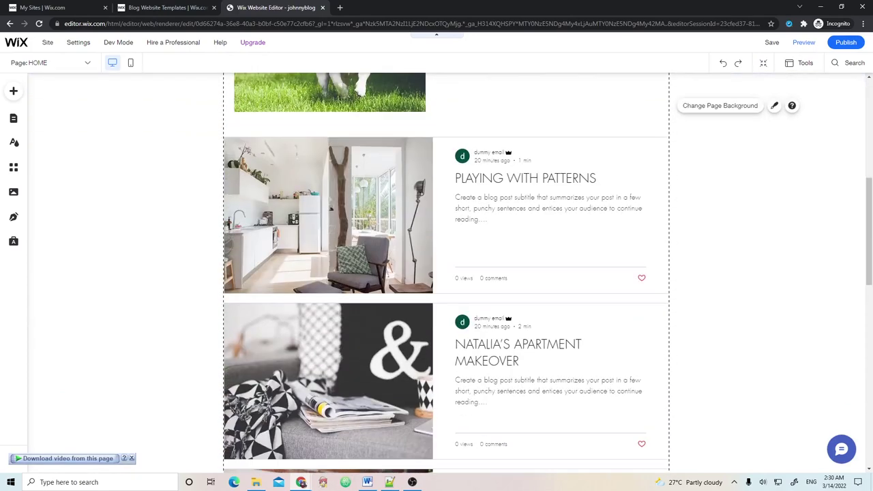
left_click(518, 246)
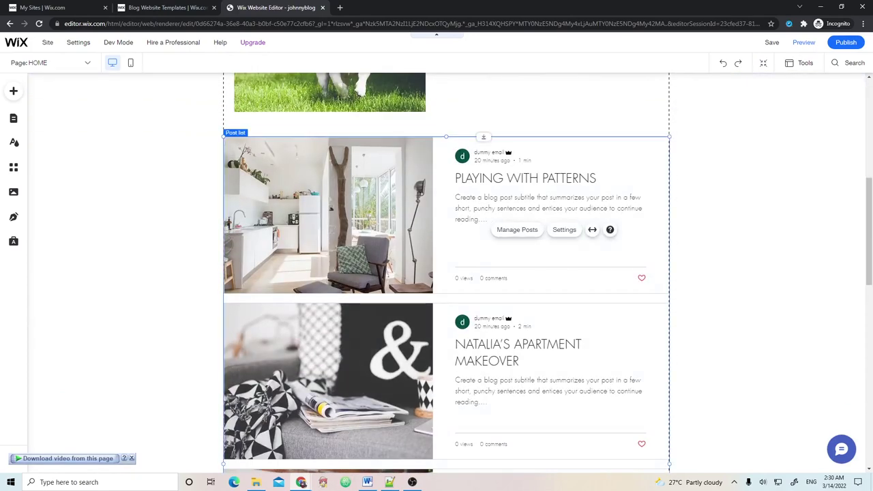
scroll(450, 272, "up", 1)
scroll(447, 273, "down", 2)
scroll(447, 273, "up", 1)
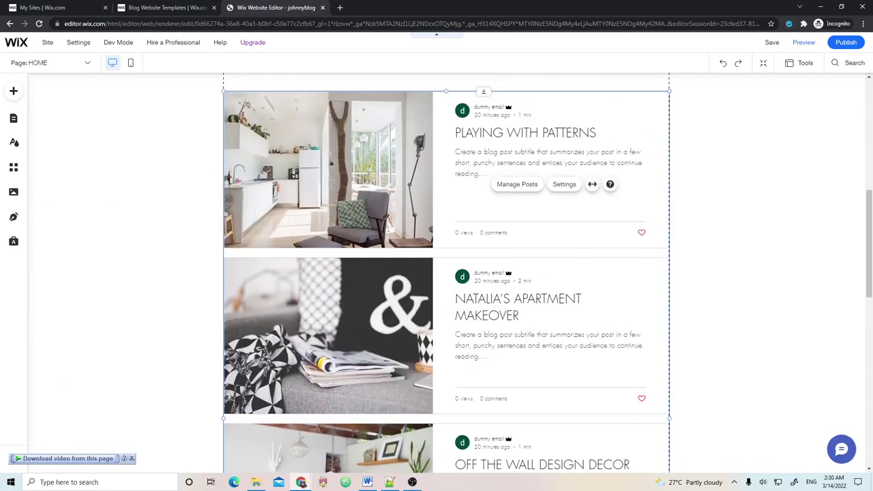
scroll(446, 273, "down", 2)
scroll(447, 273, "down", 2)
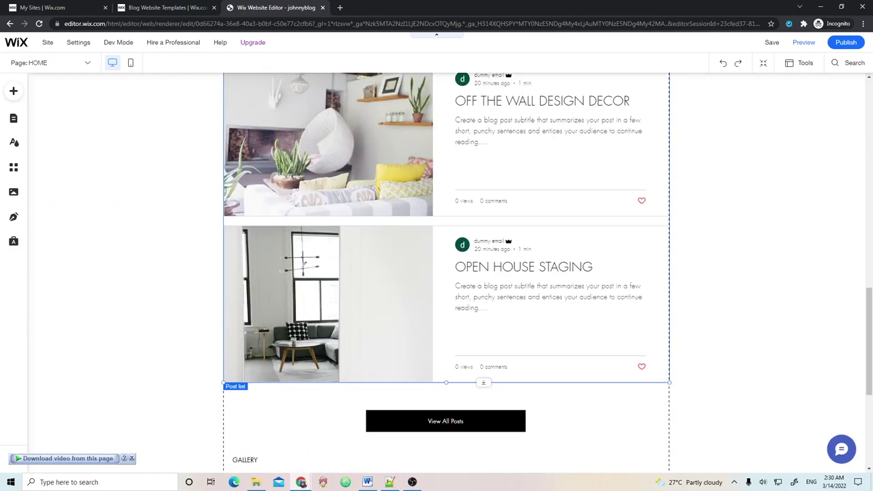
scroll(447, 273, "up", 3)
scroll(447, 273, "up", 2)
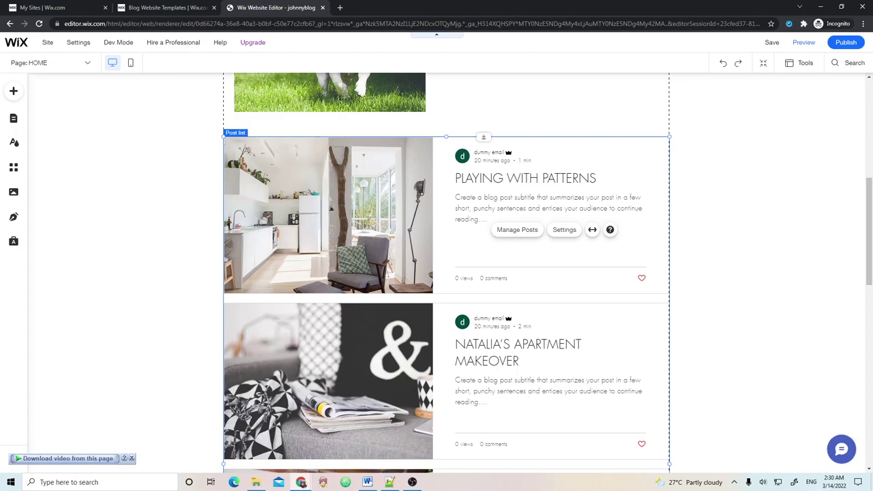
scroll(446, 273, "down", 6)
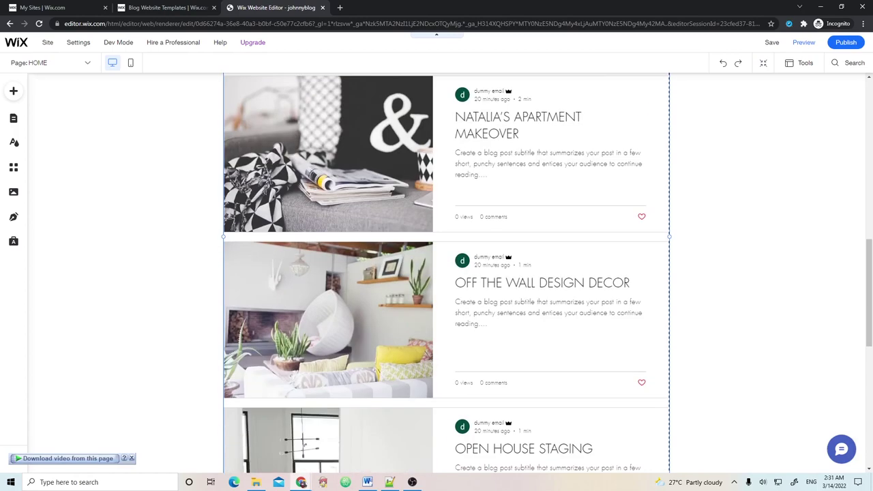
scroll(446, 273, "up", 4)
scroll(446, 273, "up", 4)
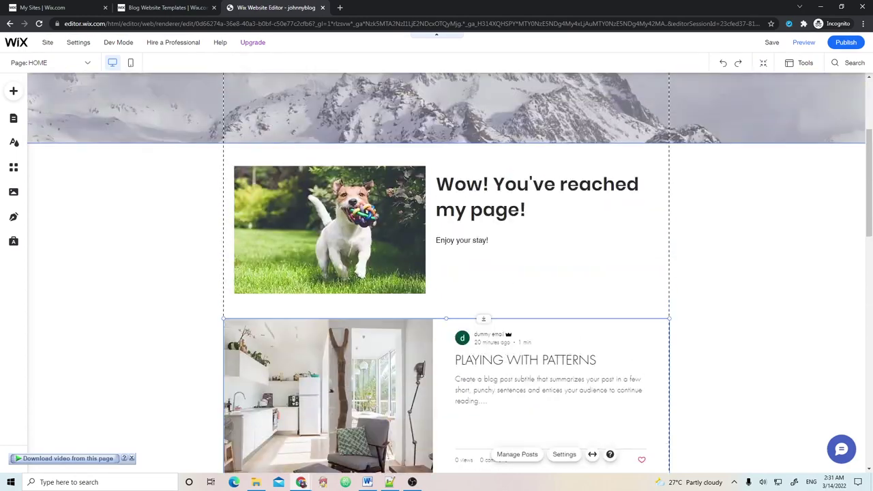
scroll(446, 273, "up", 3)
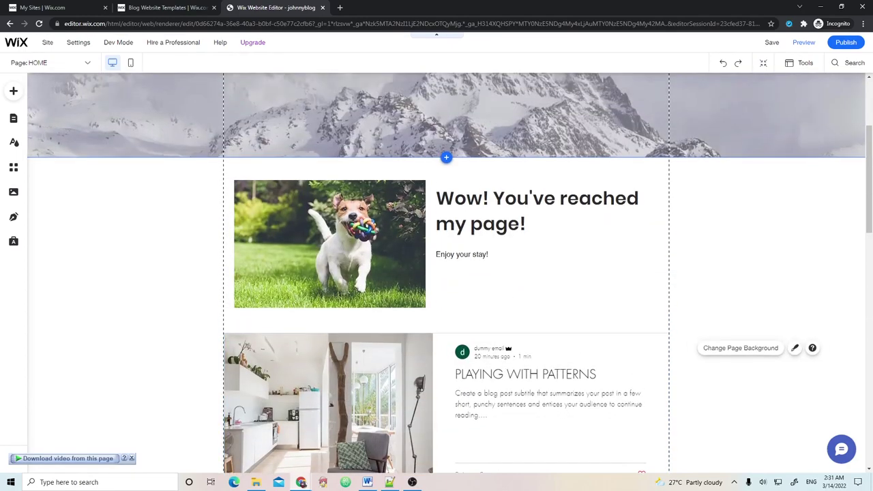
scroll(446, 273, "down", 4)
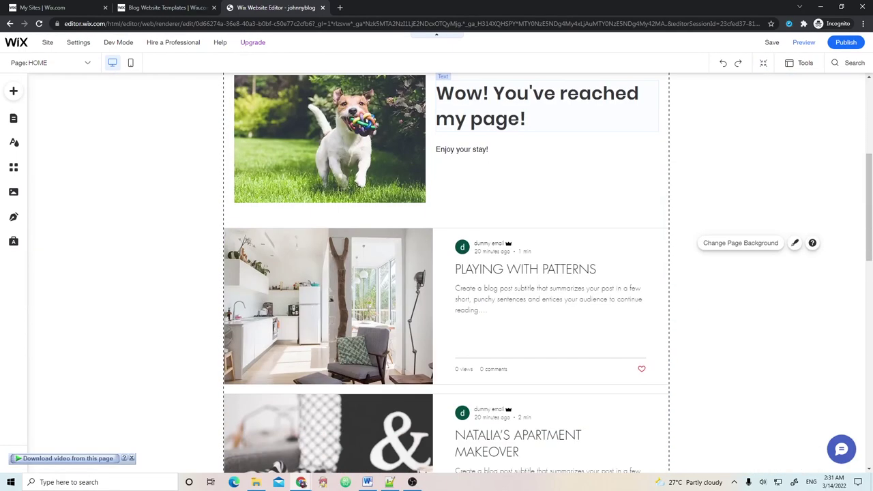
scroll(447, 273, "up", 2)
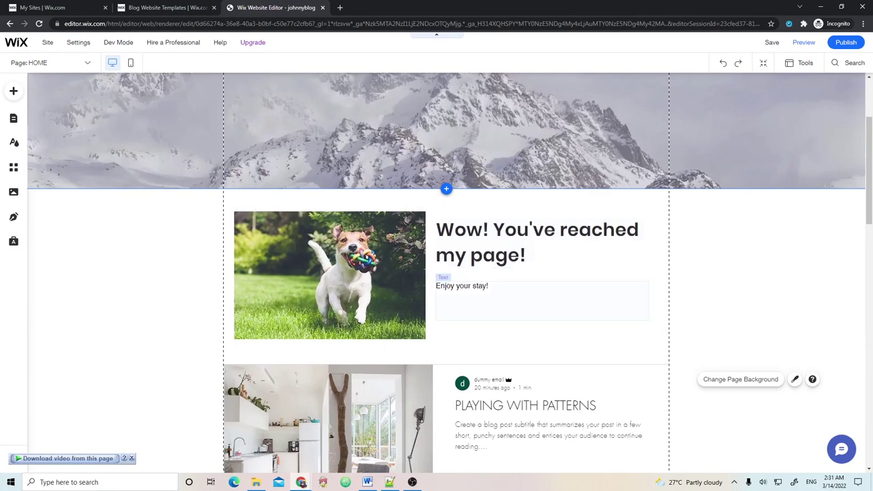
scroll(477, 300, "up", 2)
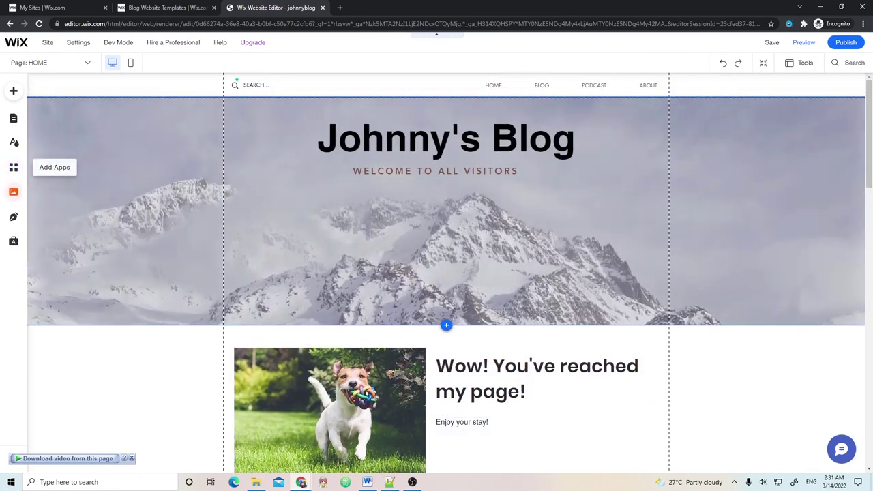
Look through the Wix Blog settings for the blog pages, available blog elements and help resources
left_click(13, 216)
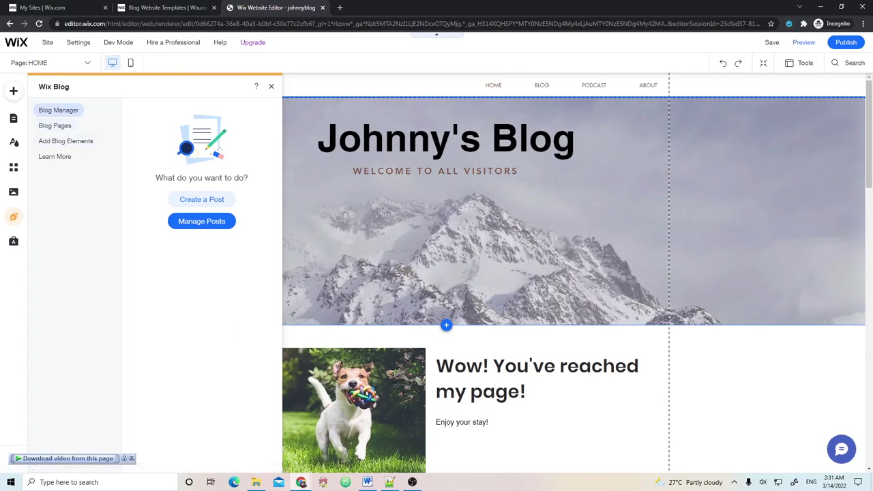
left_click(55, 126)
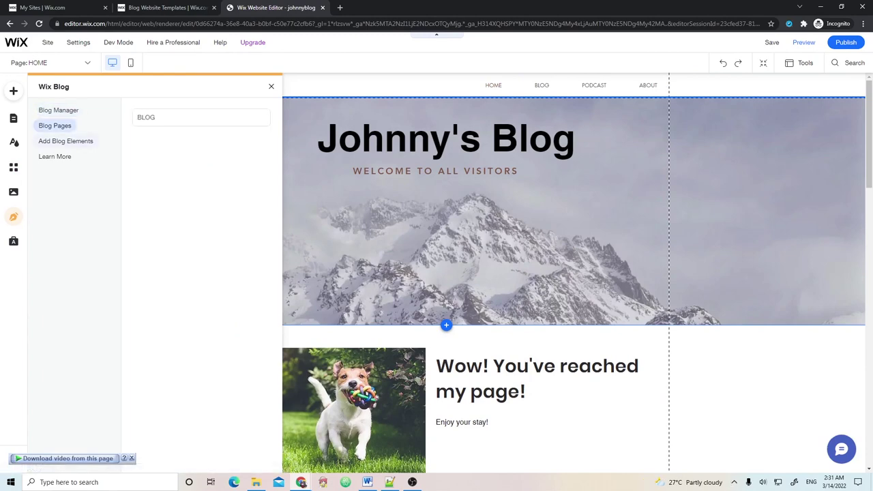
left_click(66, 141)
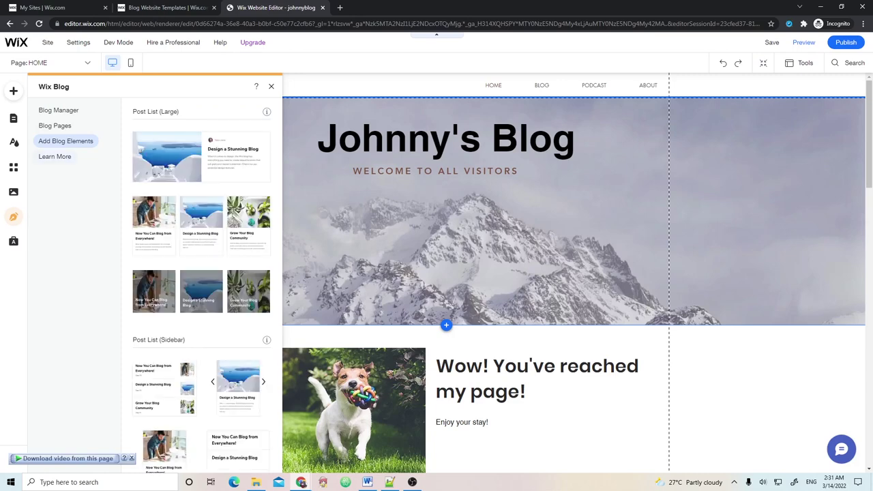
left_click(54, 156)
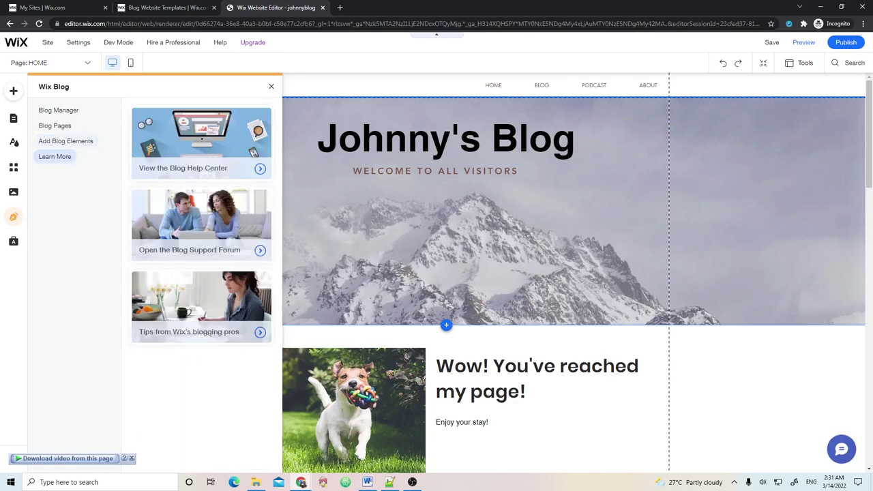
left_click(65, 141)
Open the blog's management overview and examine the latest posts, post templates and suggested apps
left_click(58, 110)
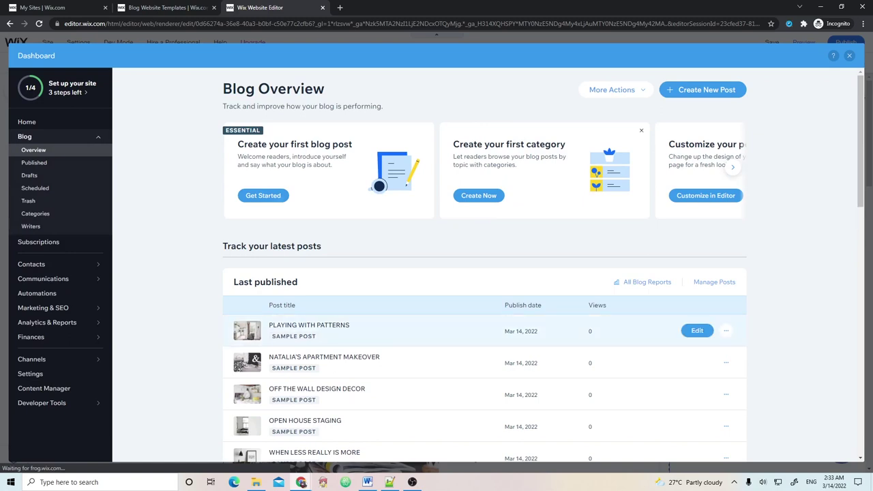
scroll(477, 334, "down", 2)
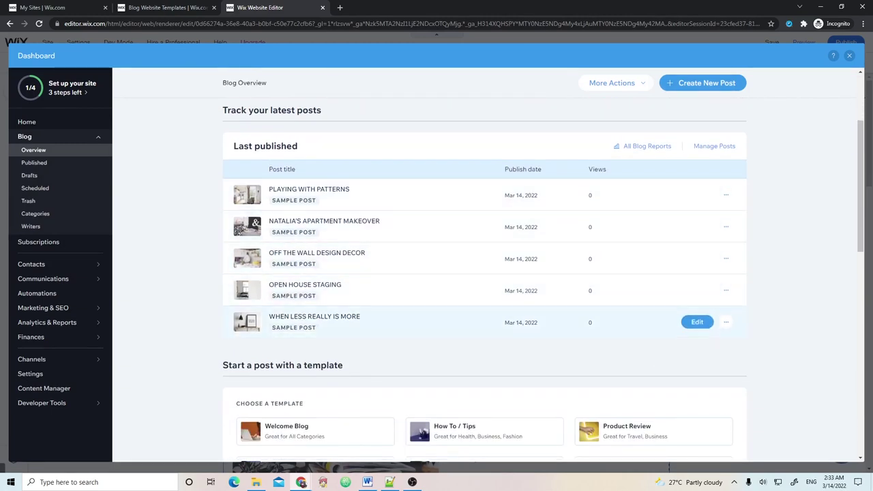
scroll(484, 287, "up", 1)
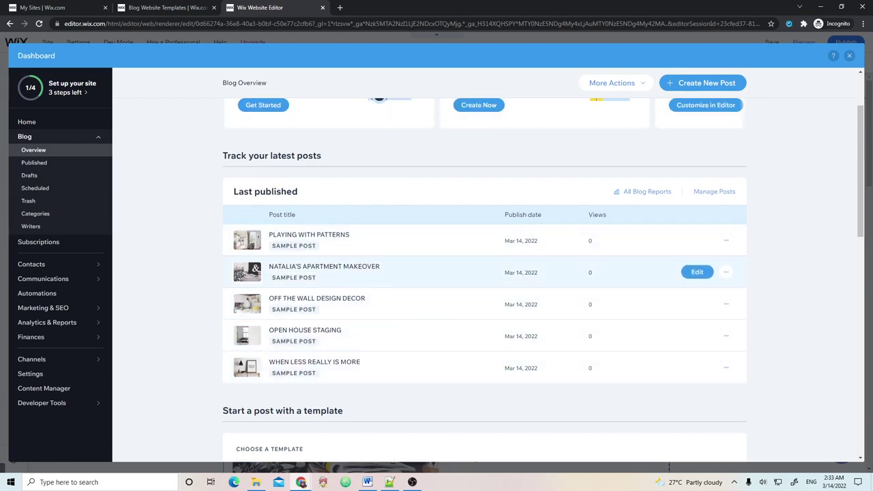
scroll(485, 273, "up", 2)
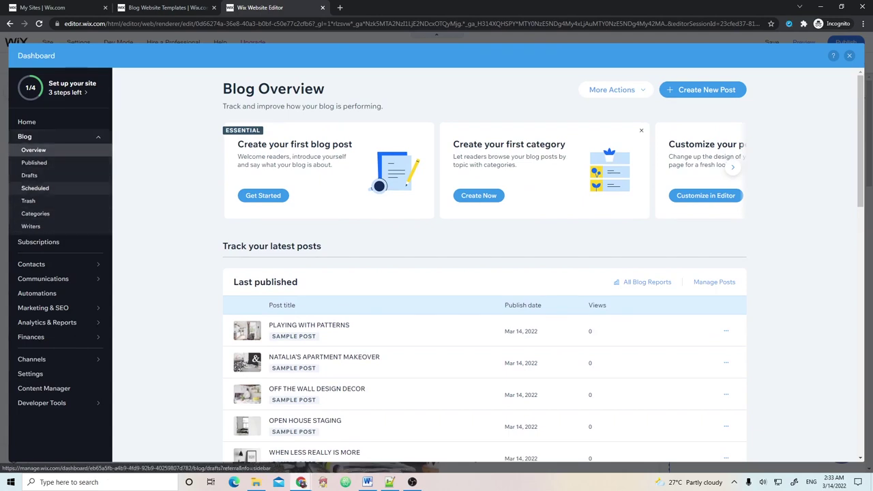
scroll(485, 273, "down", 3)
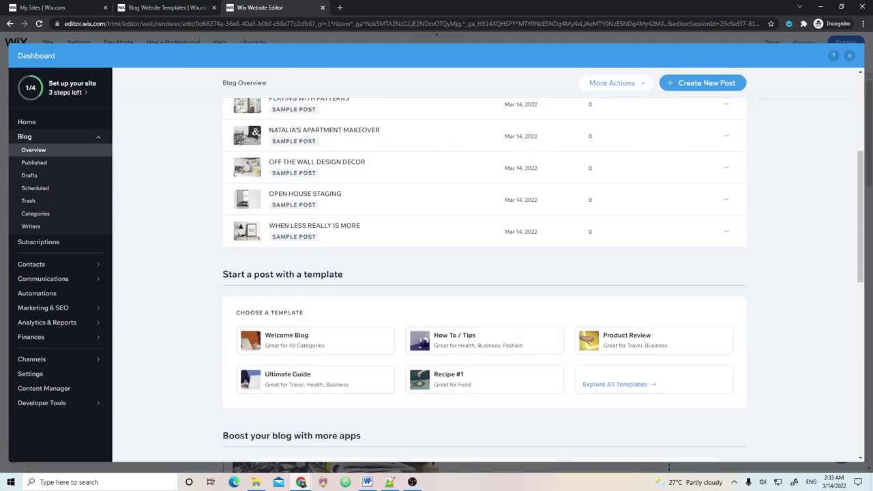
scroll(320, 300, "down", 2)
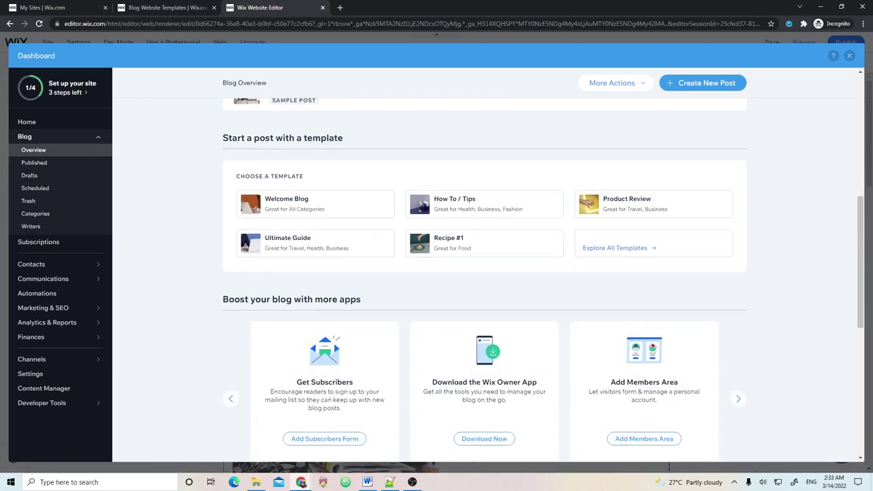
scroll(320, 300, "up", 4)
scroll(484, 304, "up", 2)
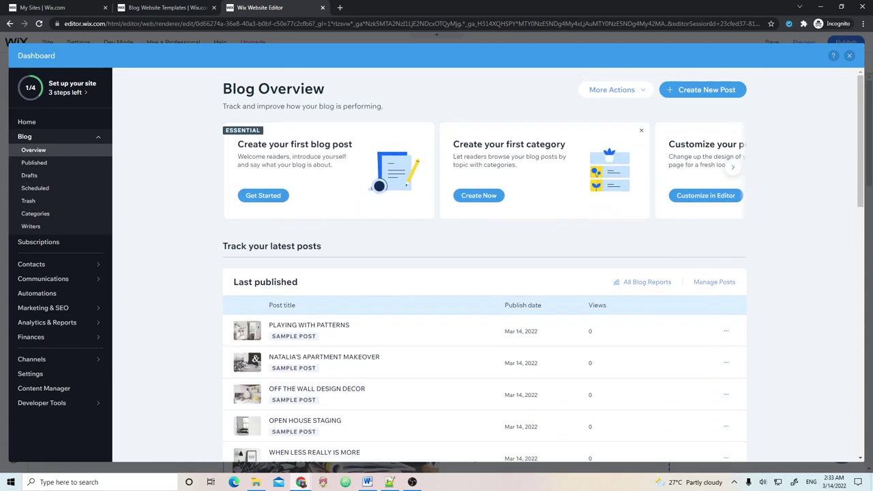
Examine the blog's lists of published, draft, scheduled and trashed posts
left_click(34, 162)
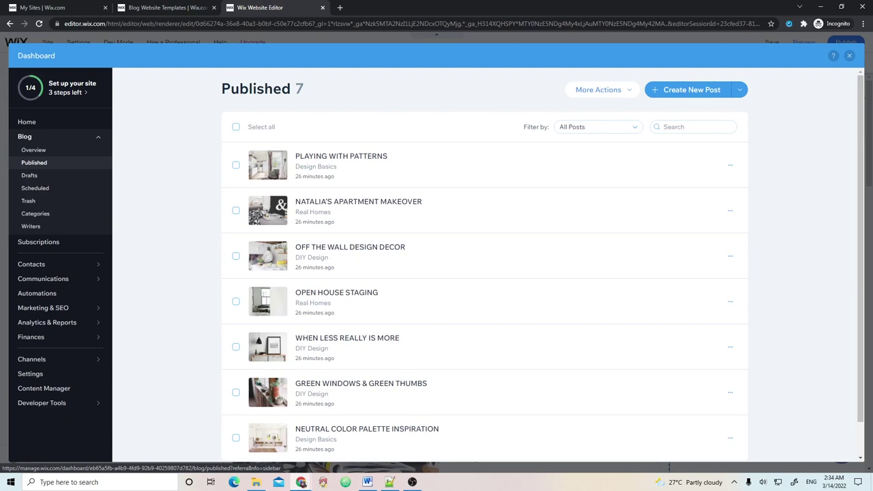
left_click(29, 175)
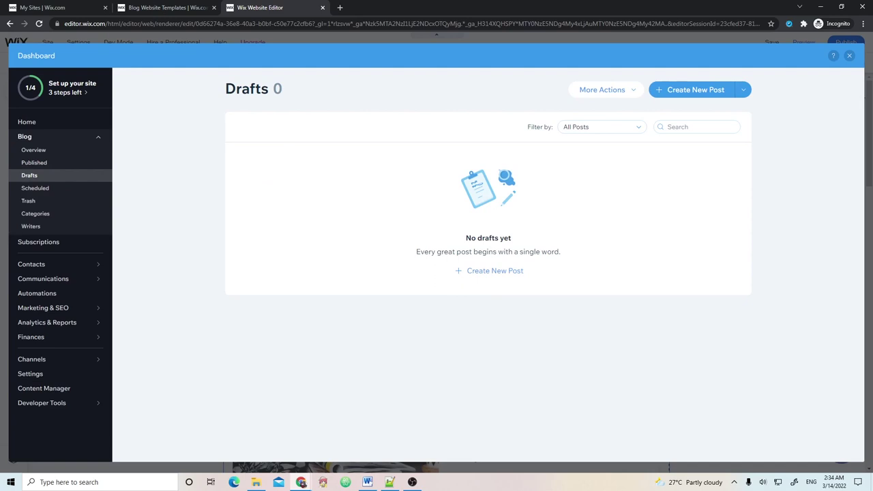
left_click(35, 187)
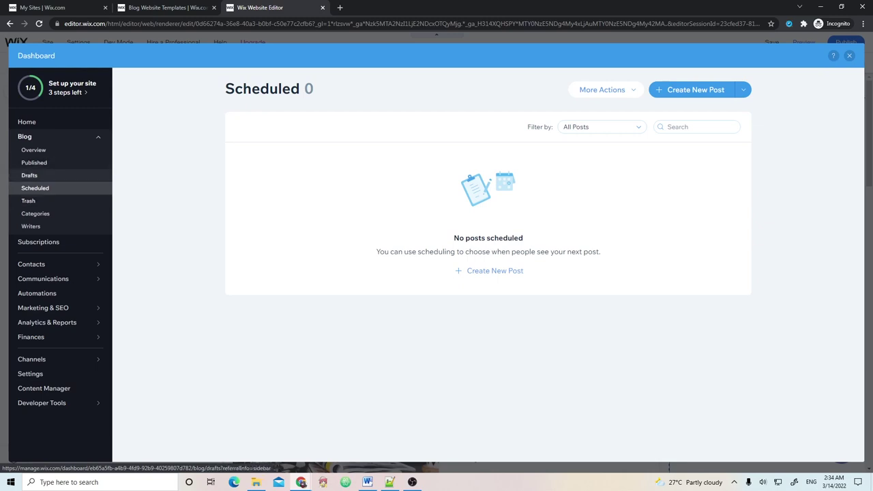
left_click(28, 201)
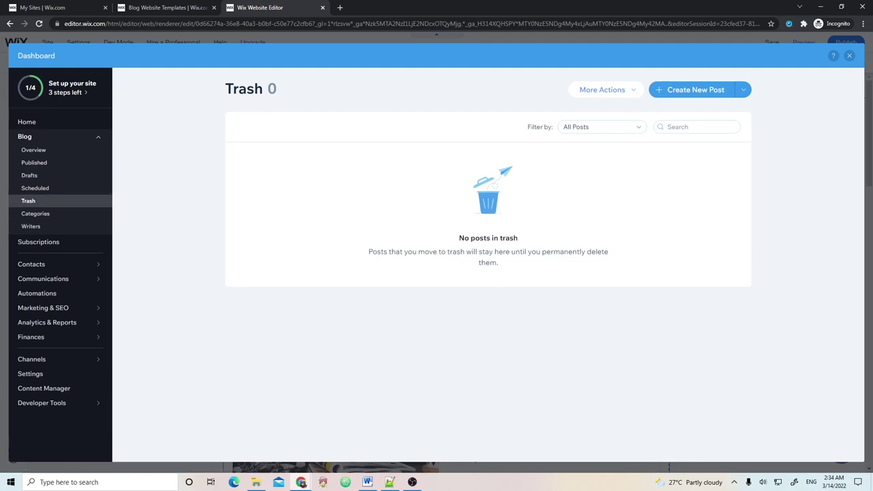
Review the blog's post categories and its list of writers
left_click(35, 214)
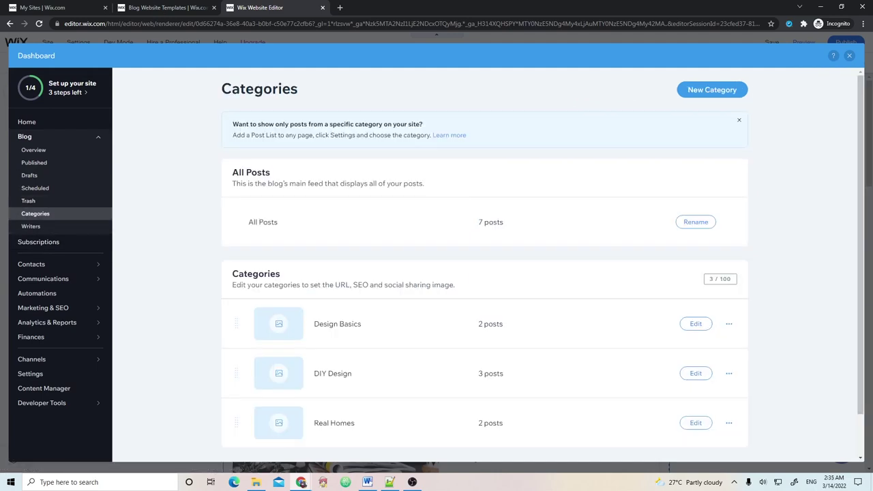
scroll(484, 272, "down", 2)
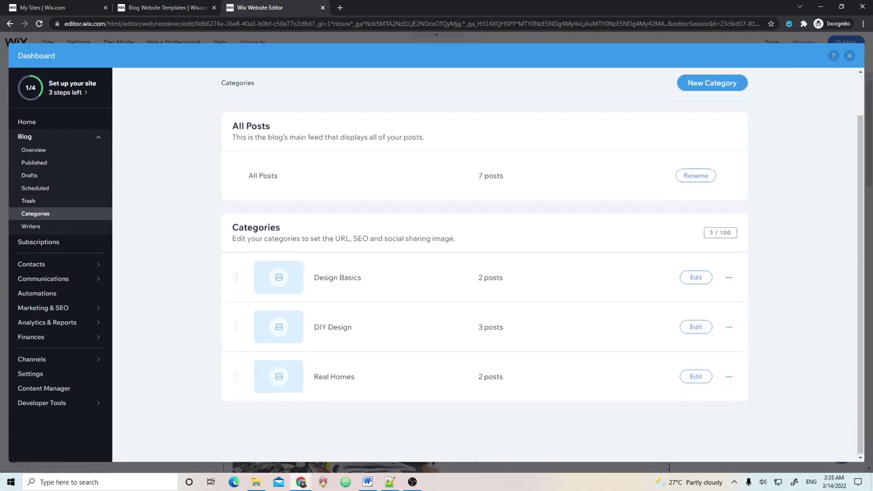
scroll(484, 273, "up", 2)
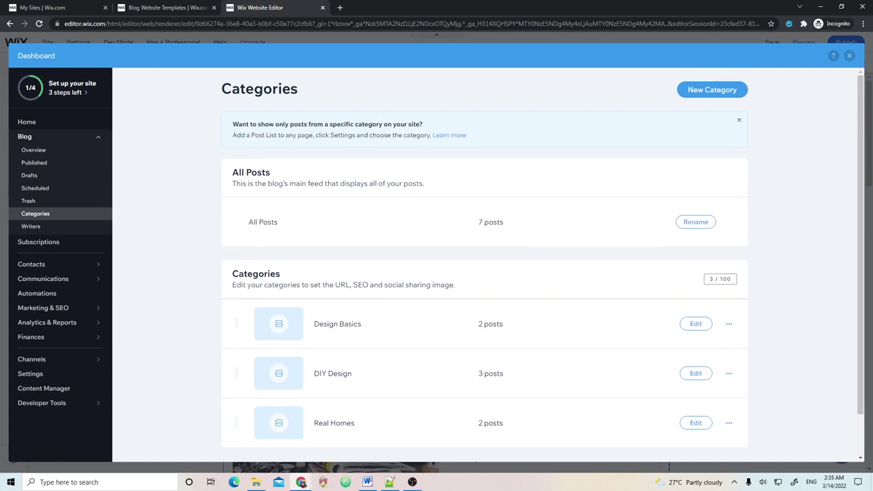
scroll(484, 273, "down", 2)
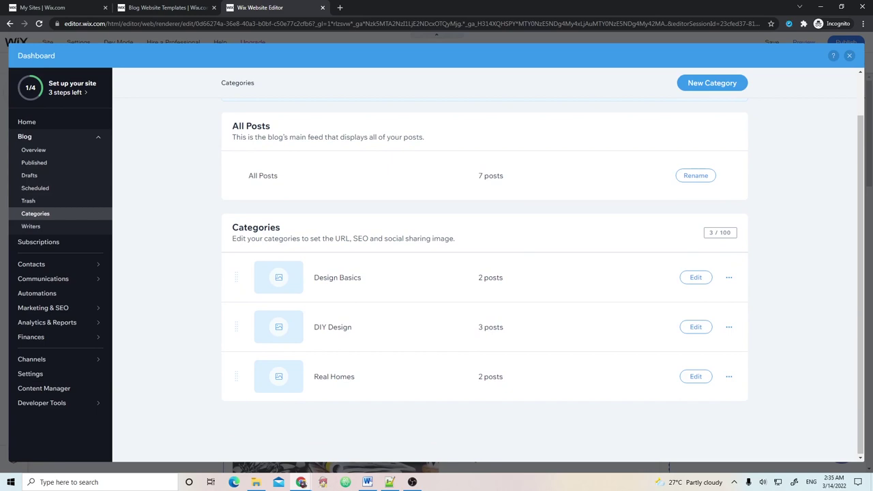
scroll(485, 273, "up", 2)
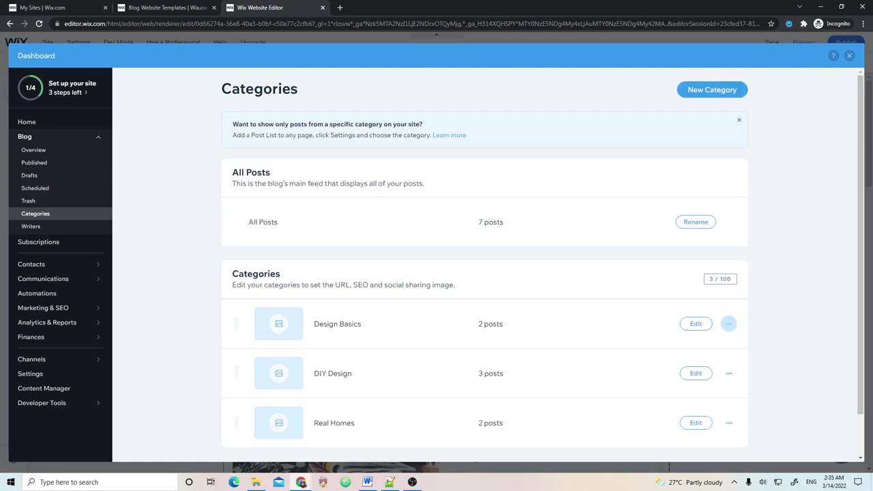
scroll(485, 273, "down", 2)
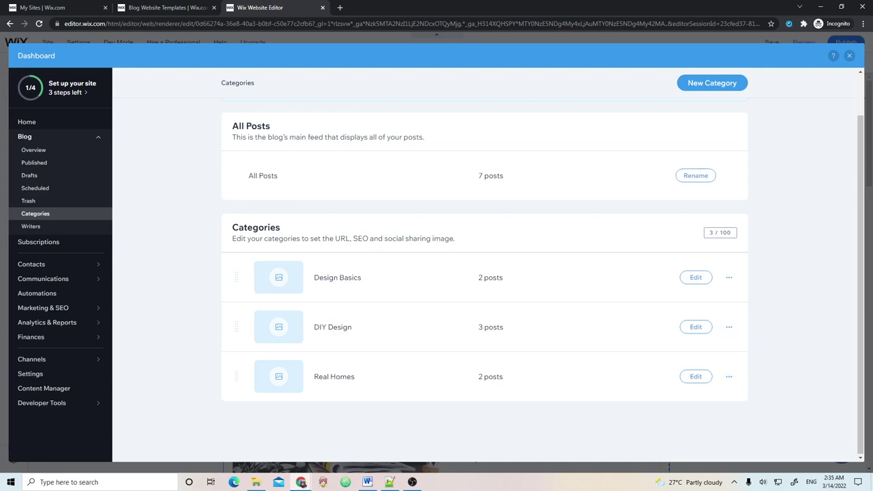
left_click(30, 227)
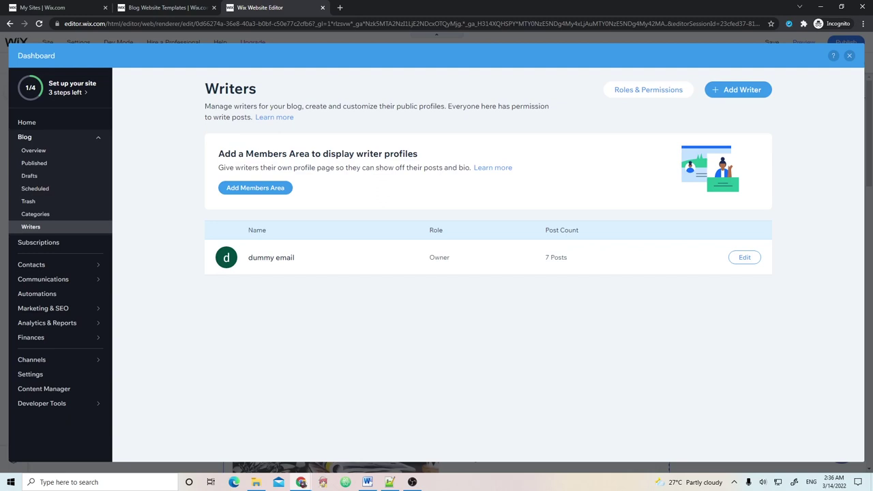
Create a new blog post from the blog overview and title it "An awesome breakfast!"
left_click(33, 150)
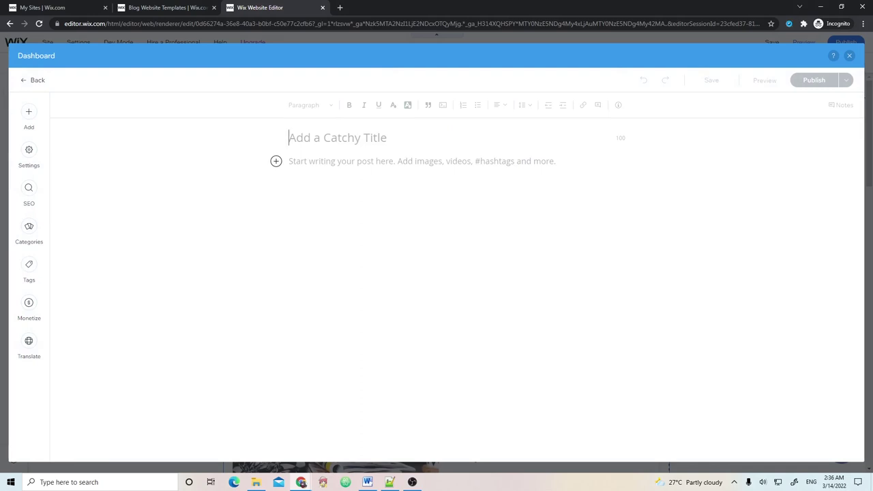
left_click(289, 161)
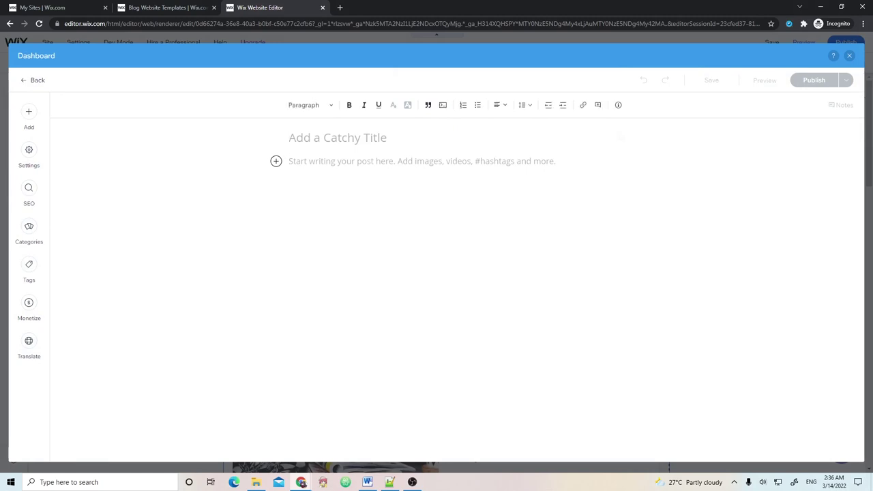
left_click(293, 138)
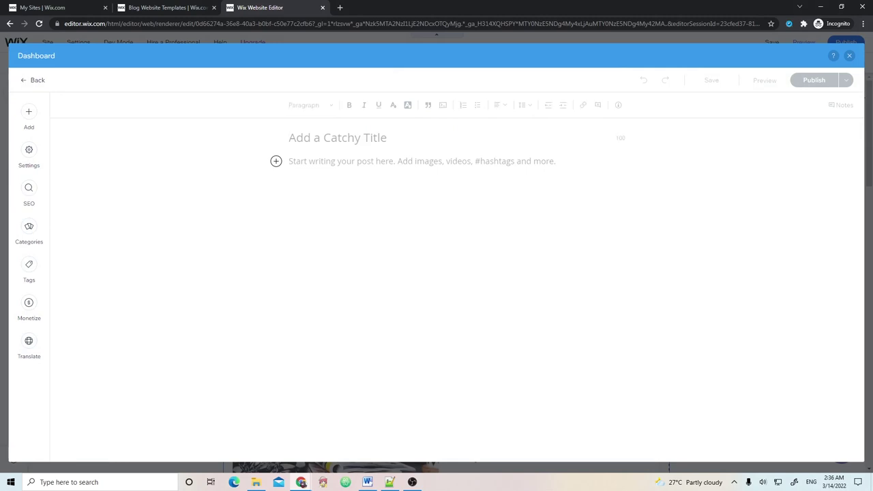
left_click(294, 161)
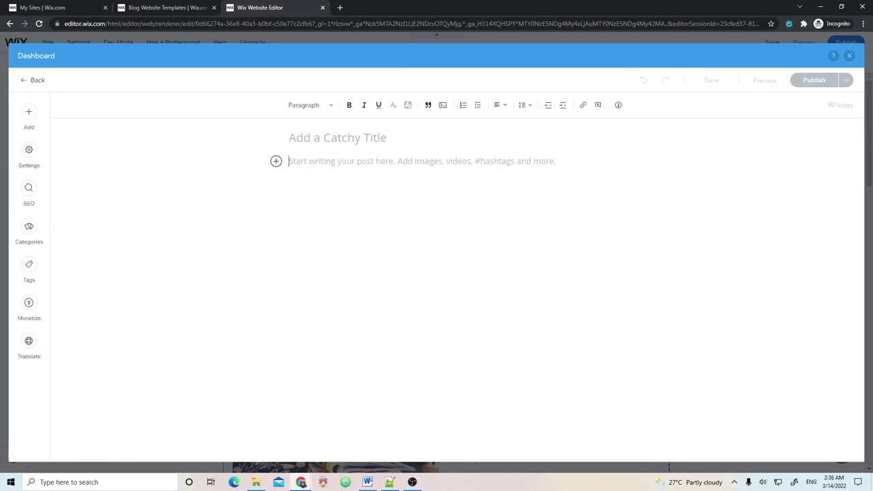
left_click(293, 138)
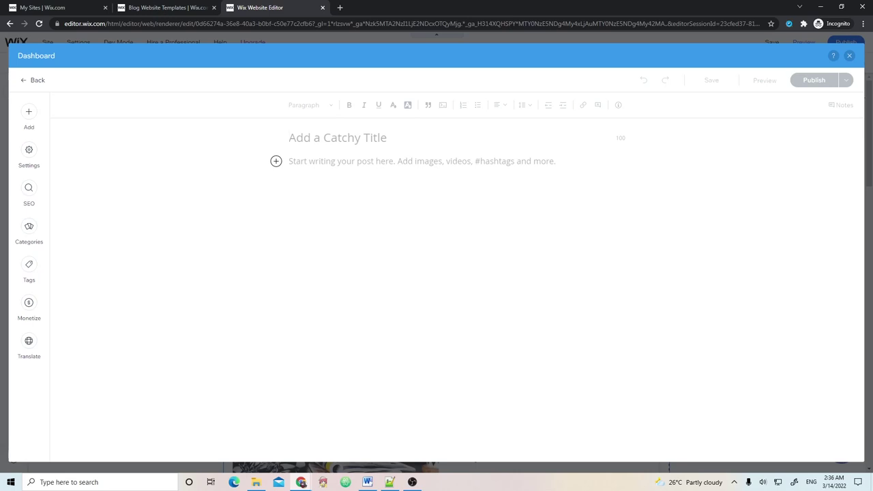
type("An awes")
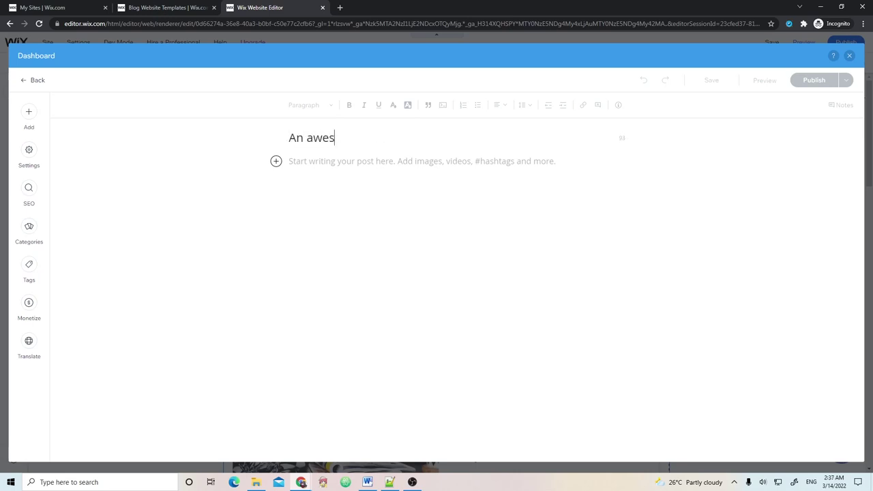
type("ome breakfast!")
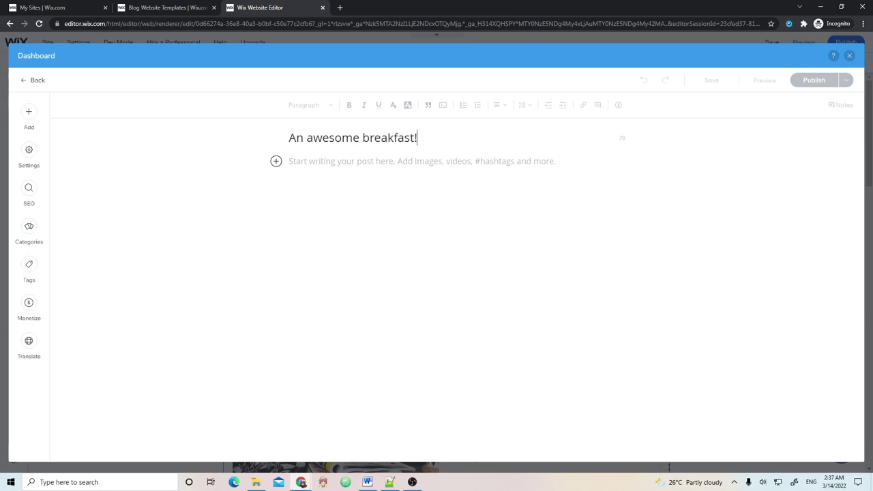
key("Return")
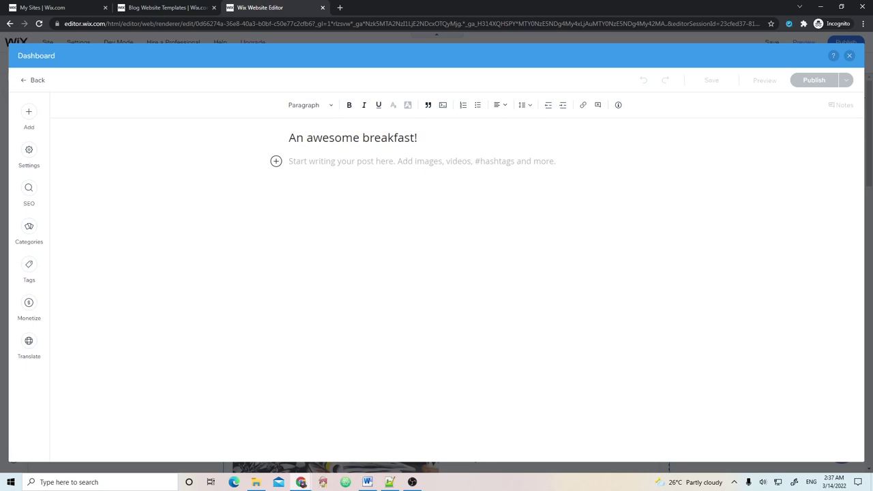
Write the post's body text: "I had an awesome breakfast today, though it's quite the same thing as always: eggs."
type("I")
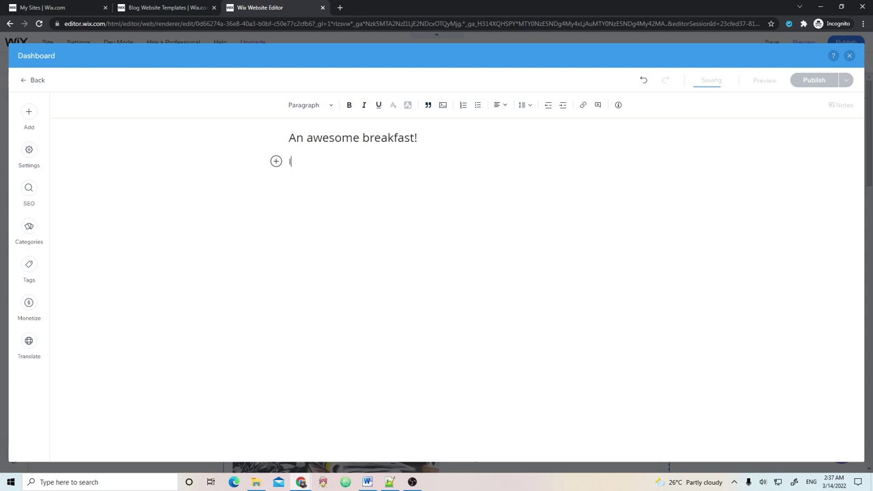
type(" had")
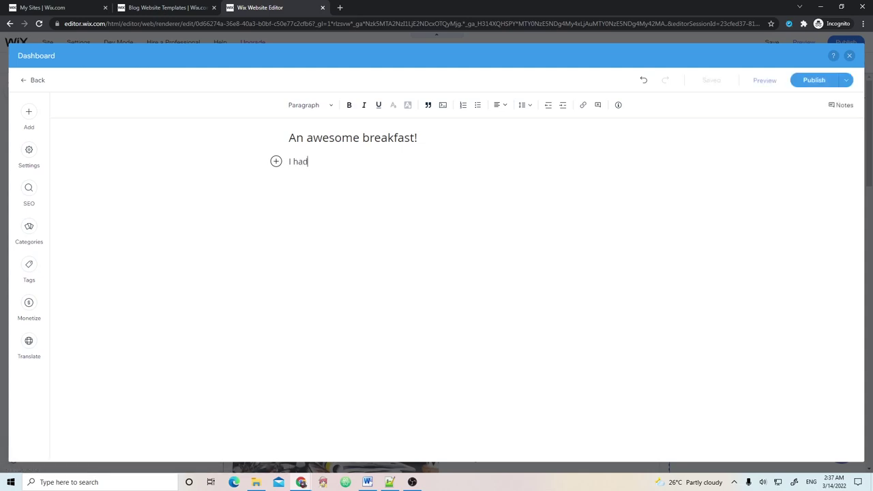
type(" an awesome breakfast toda")
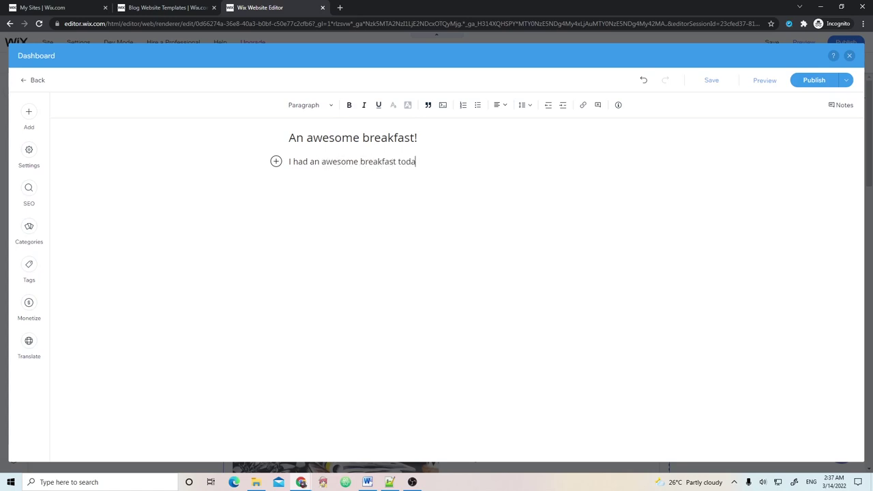
type("y, though it")
type("quite the same t")
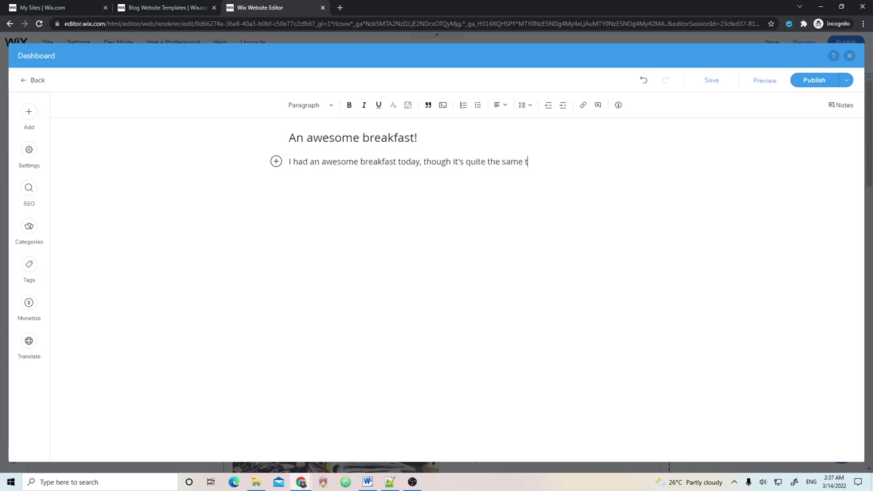
type("hing as always: eggs.")
Make the word "eggs" at the end of the post's body sentence bold
left_click(417, 137)
left_click(424, 161)
left_click(585, 161)
left_click(404, 138)
left_click(423, 161)
double_click(596, 162)
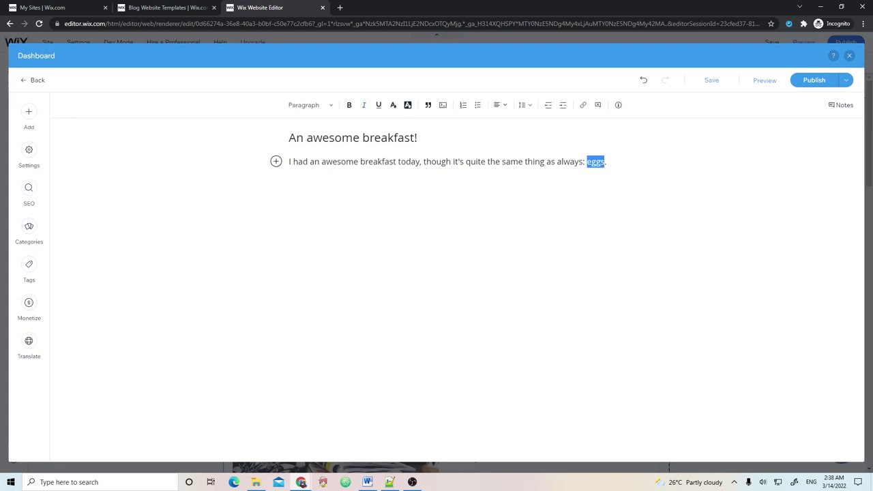
key("ctrl+b")
left_click(496, 162)
Examine the text alignment options available for the post's body sentence
left_click_drag(388, 138, 289, 138)
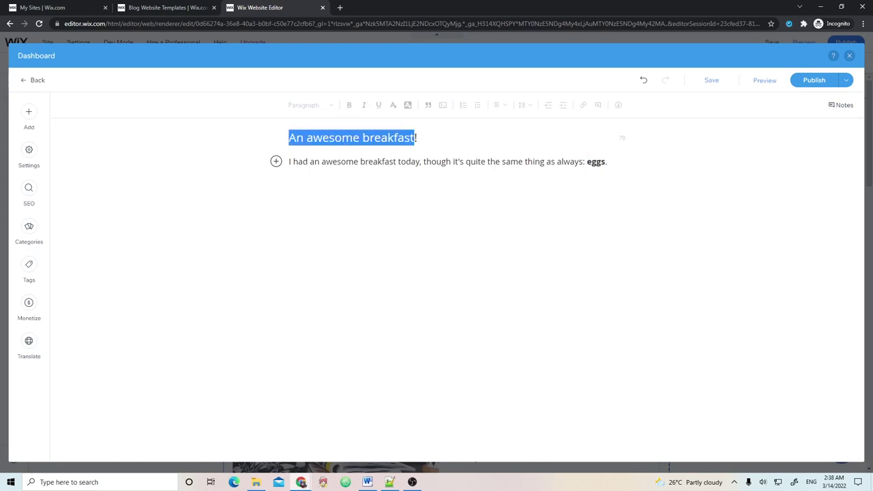
left_click(495, 162)
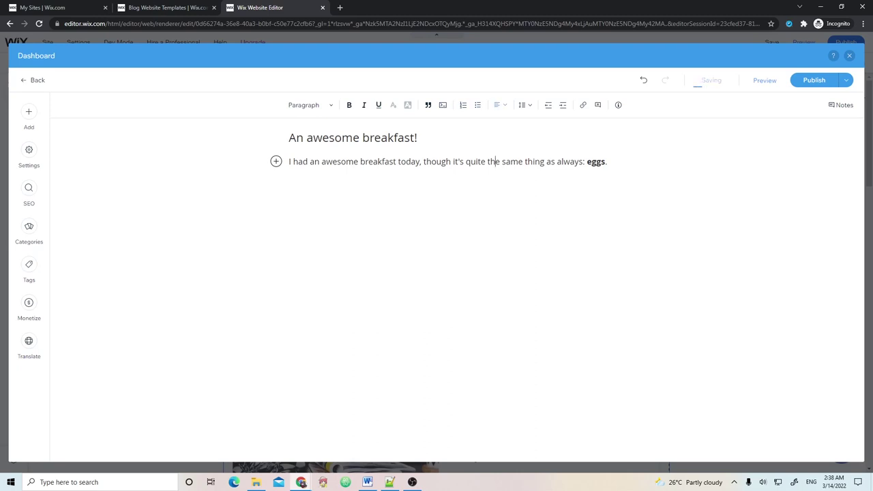
left_click_drag(606, 162, 289, 162)
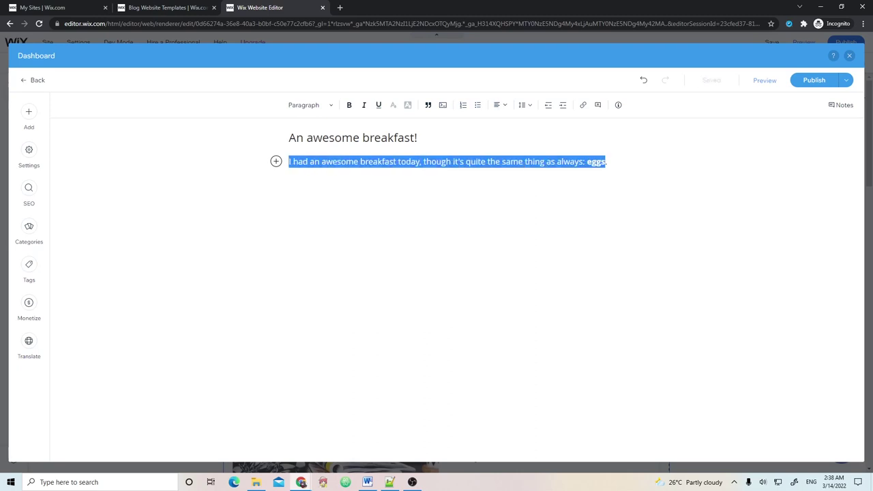
left_click(500, 104)
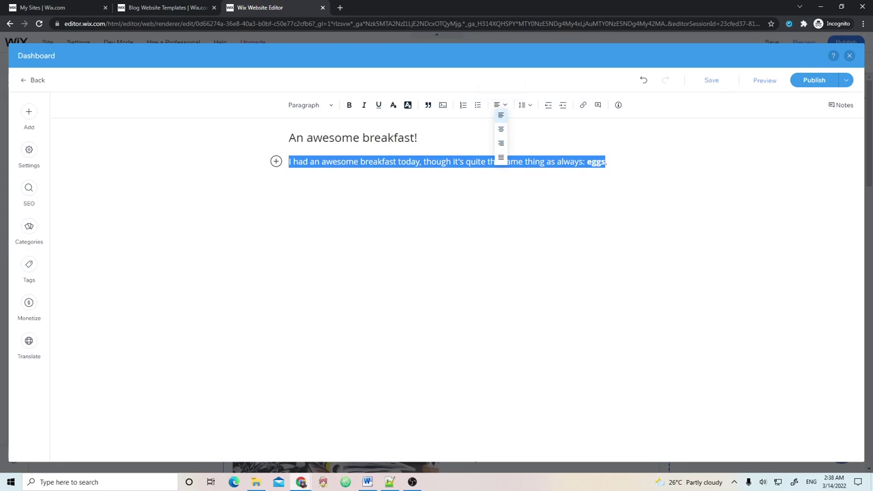
left_click(606, 161)
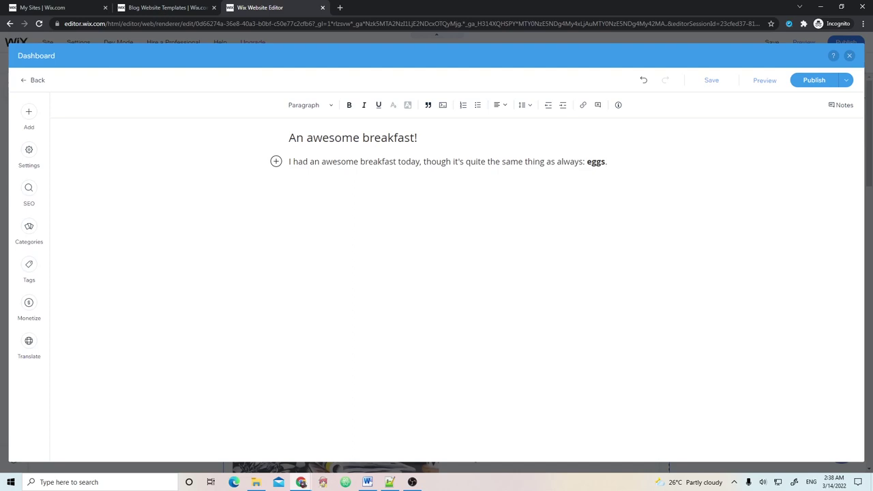
Search the media library for "sunny side up eggs" and insert the Egg and Bacon Sandwich photo below the body sentence
key("Return")
left_click(28, 115)
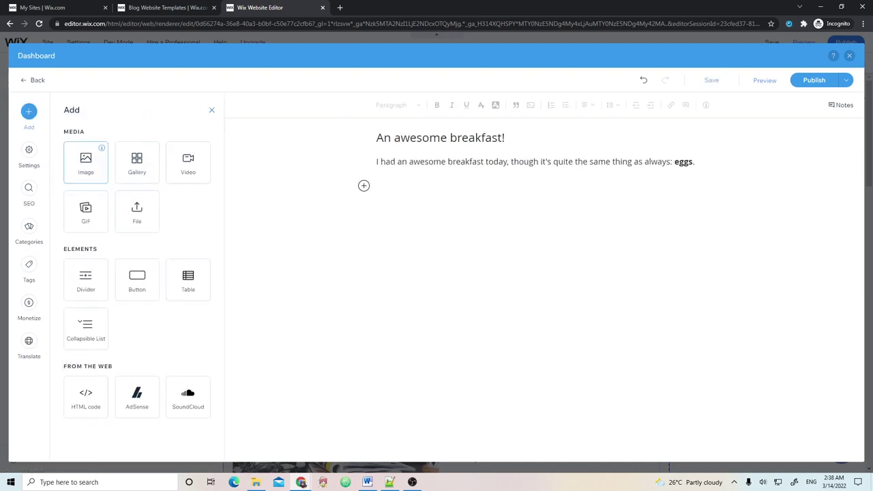
left_click(101, 146)
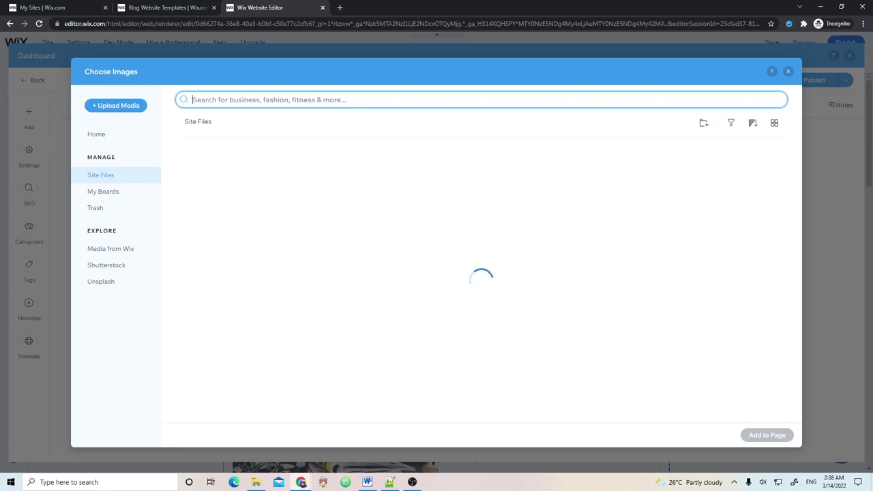
type("sunny s")
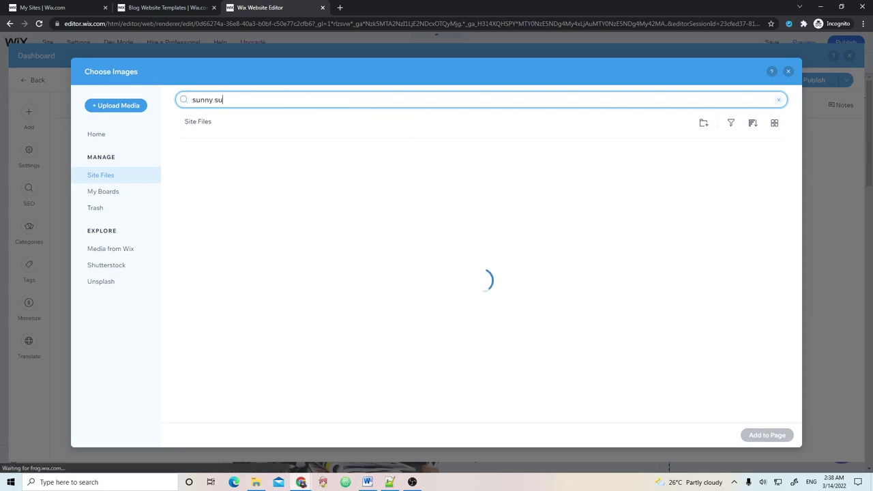
type("ide ")
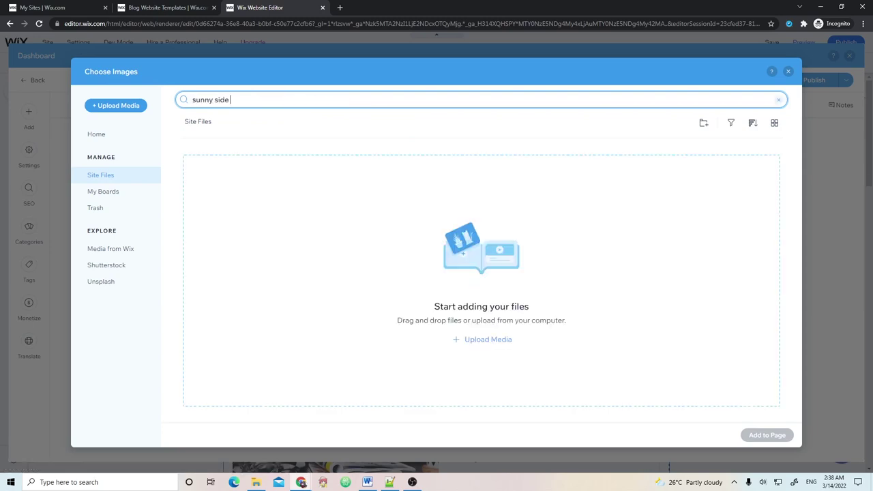
type("up eggs")
key("Return")
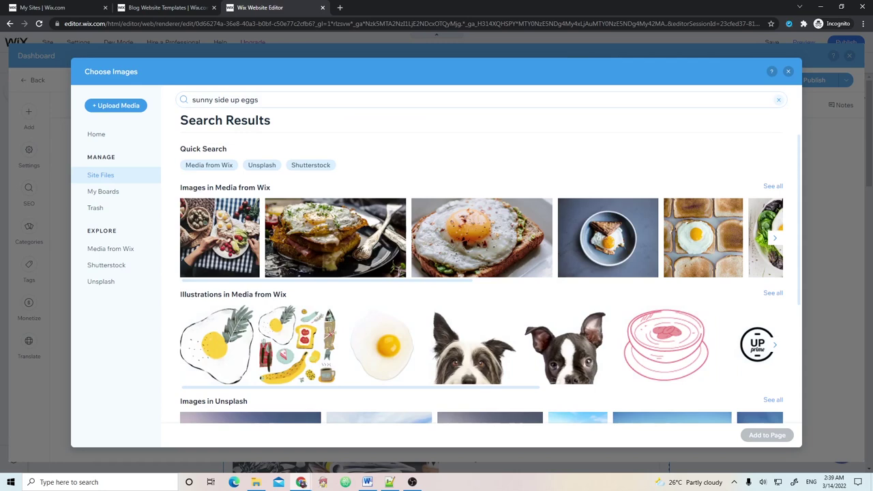
left_click(335, 237)
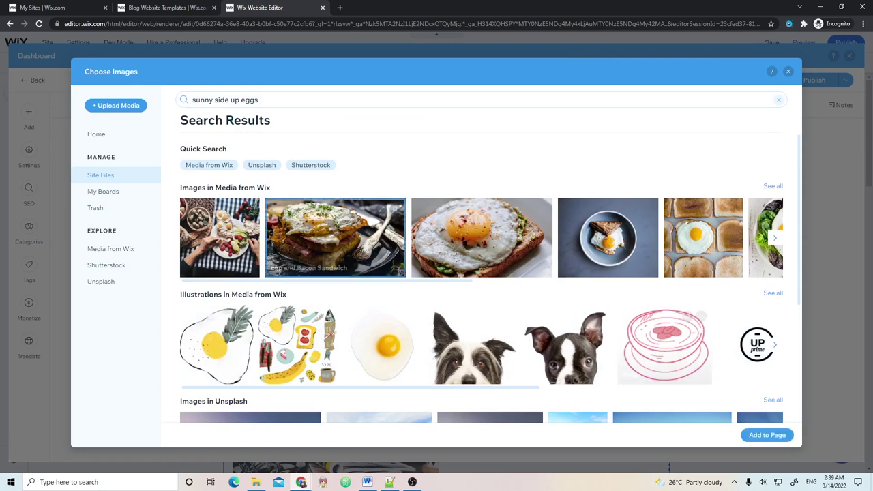
left_click(768, 435)
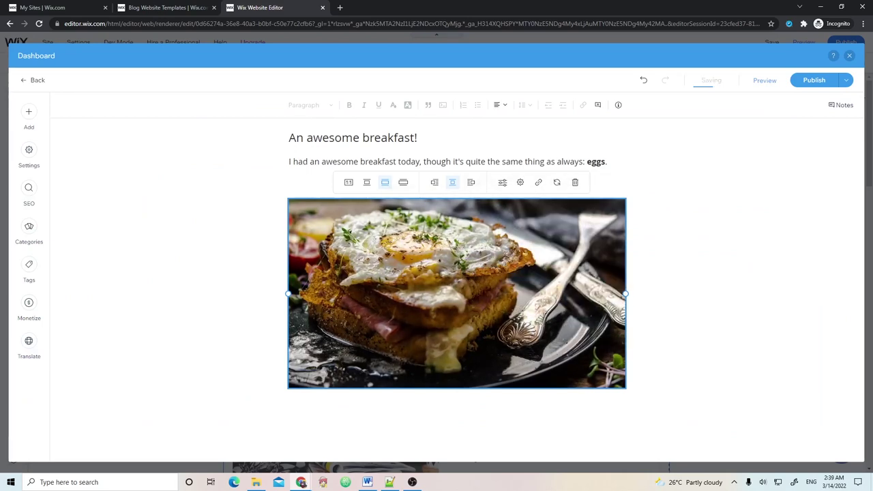
Align the sandwich photo to the right in the post
left_click(483, 161)
left_click(456, 208)
left_click(471, 183)
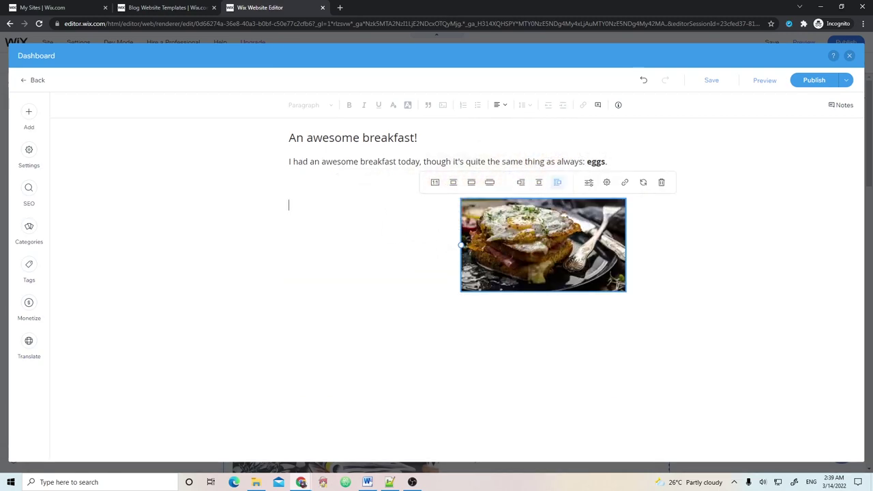
Fill several lines above the sandwich photo with the repeated letter "a" to test how text flows around it
left_click(289, 201)
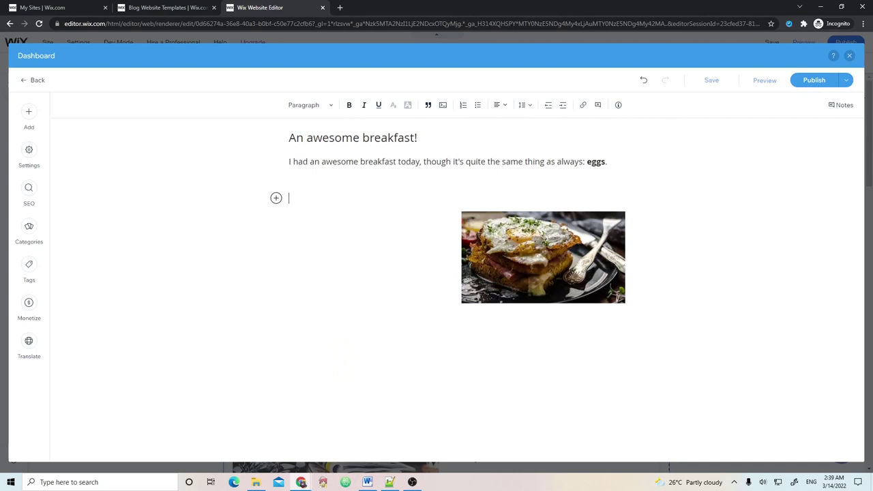
type("aaaaaaaaaaaaaaaaaaaaaaaaaaaaaaaaaaaaaaaaaaaaaaaaaaaaaaaaaaaa")
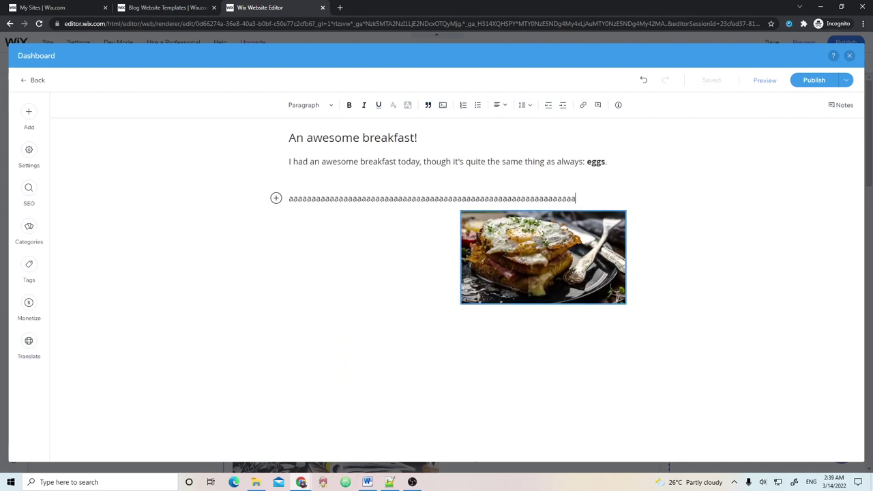
type("aaaaaaaaaaaaaaaaaaaaaaaaaaaaaaaaaaaaaaaaaaaaaaaaaaaaaaaaaaaaaaaaaaaaaaaaaaaaaaaaaaaaaaaaaaaaaaaaaaaaaaaaaaaaaaaaa")
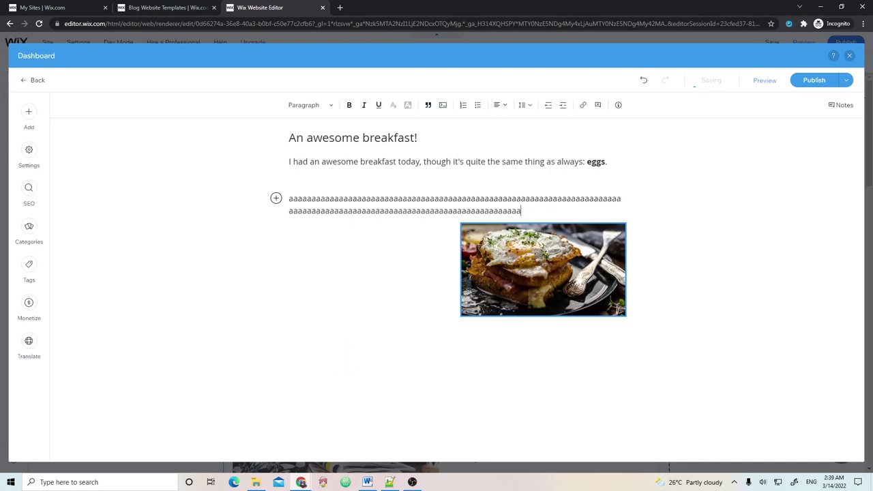
type("aaaa")
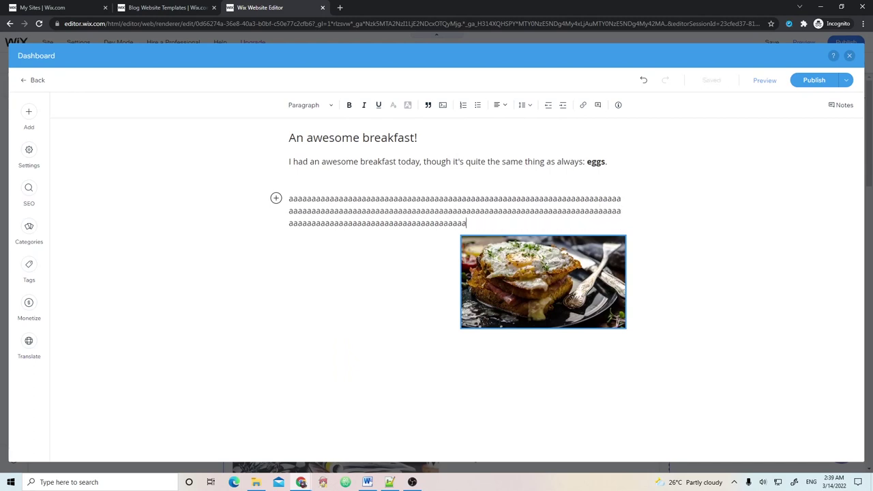
type("aaaaaaaaaaaaaaaaaaaaaaaaaaaaaaaaaa")
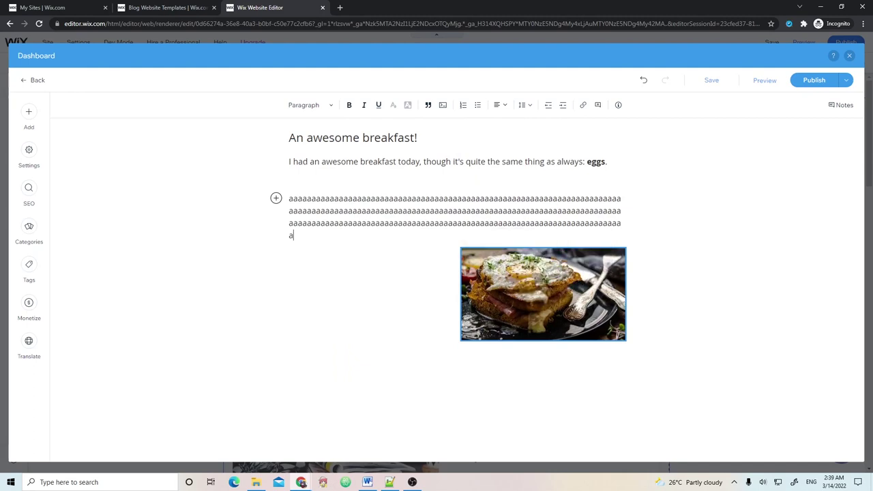
Try left alignment on the sandwich photo, and restore it to its centred size matching the text width
left_click_drag(290, 253, 290, 206)
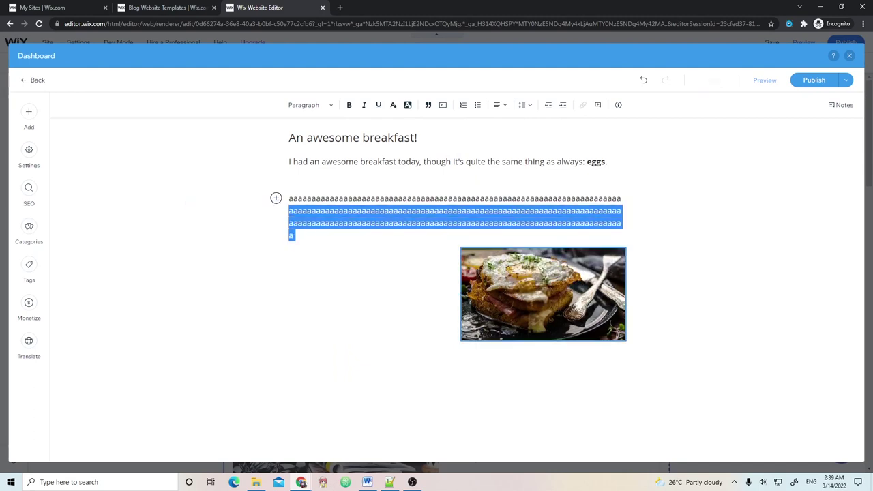
left_click(543, 294)
left_click(521, 231)
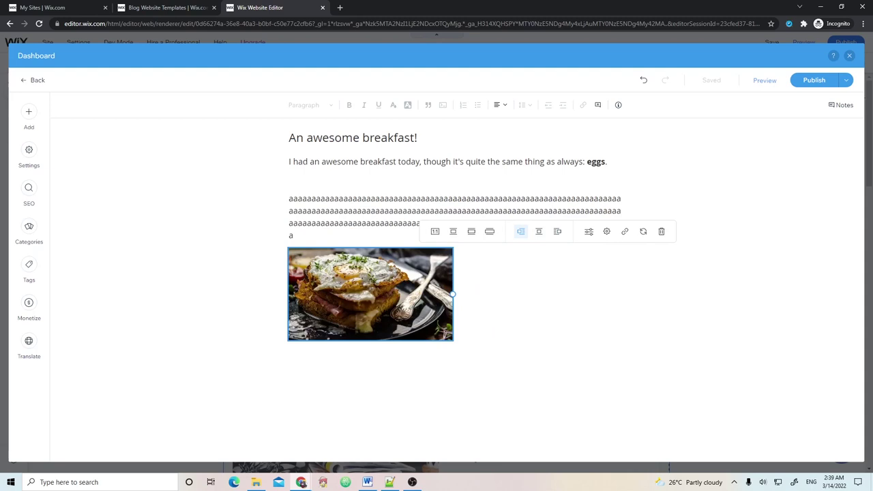
left_click(471, 231)
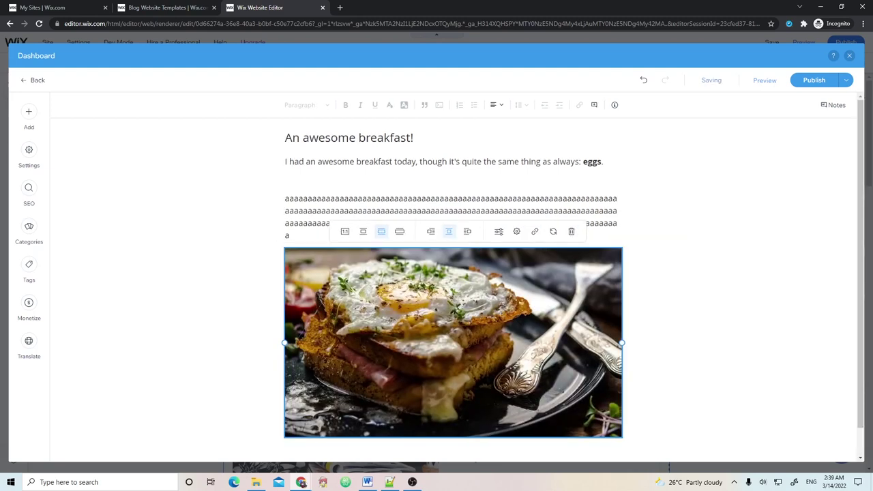
Delete the repeated "a" filler text and the blank line above the sandwich photo
left_click_drag(285, 198, 290, 236)
key("BackSpace")
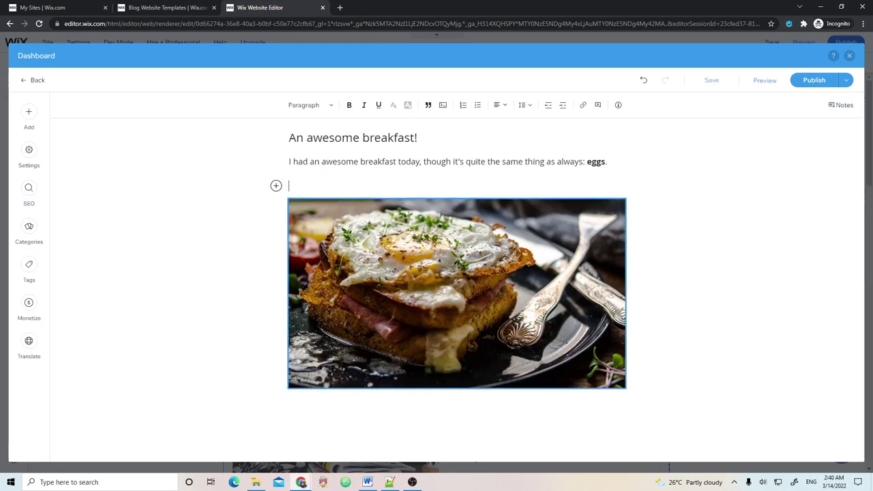
key("Delete")
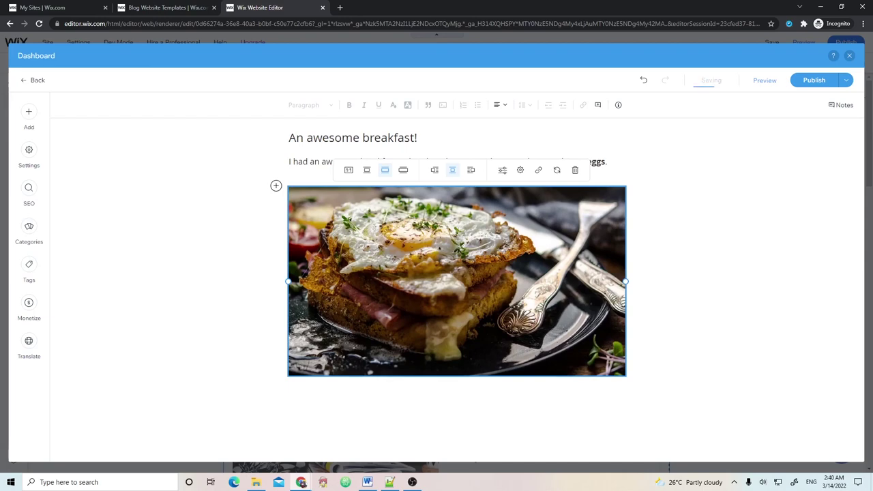
Add the line "I also had milk to go along with my egg sandwich." below the sandwich image, followed by a new paragraph
left_click(289, 388)
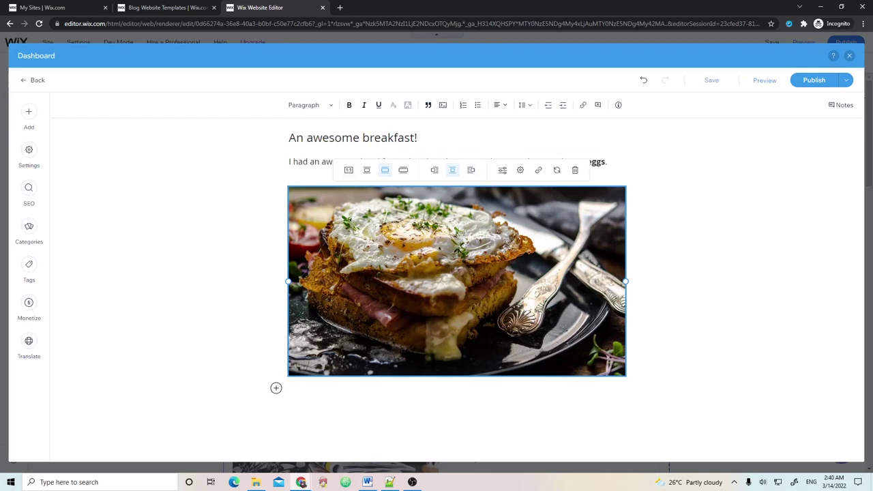
triple_click(586, 161)
left_click(290, 388)
type("I als")
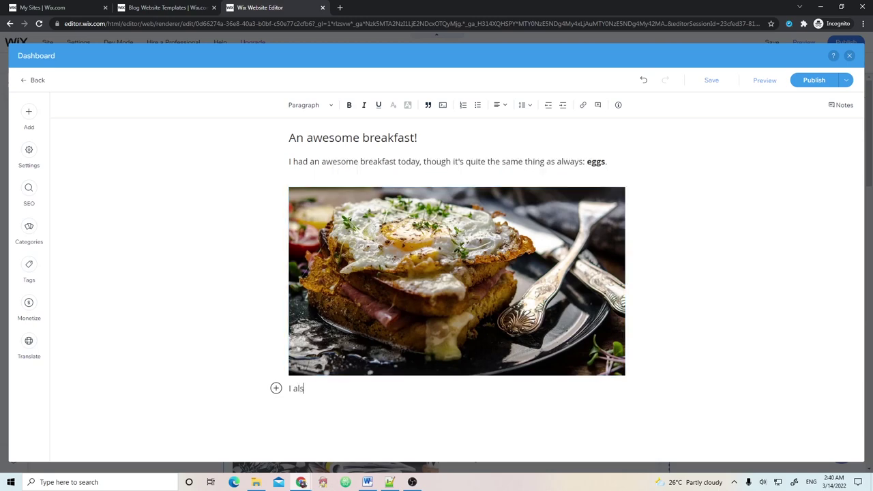
type("o had milk to go along with")
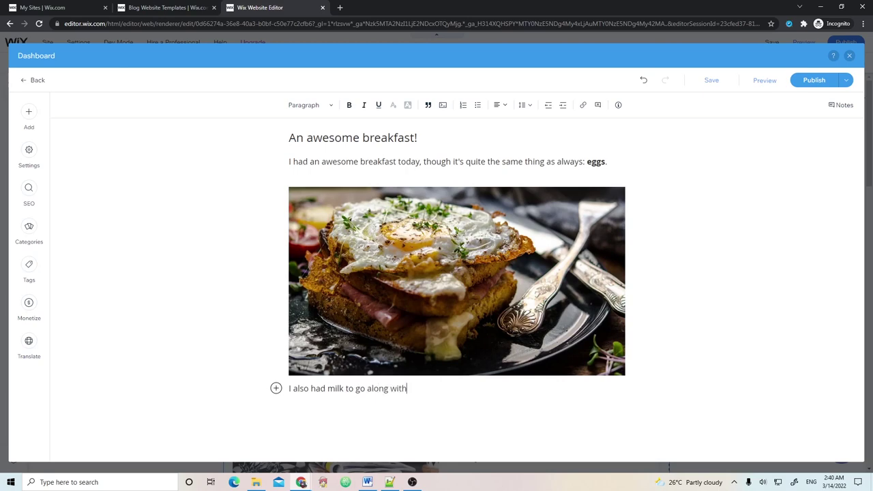
type(" my egg sandwich.")
key("Return")
left_click(275, 400)
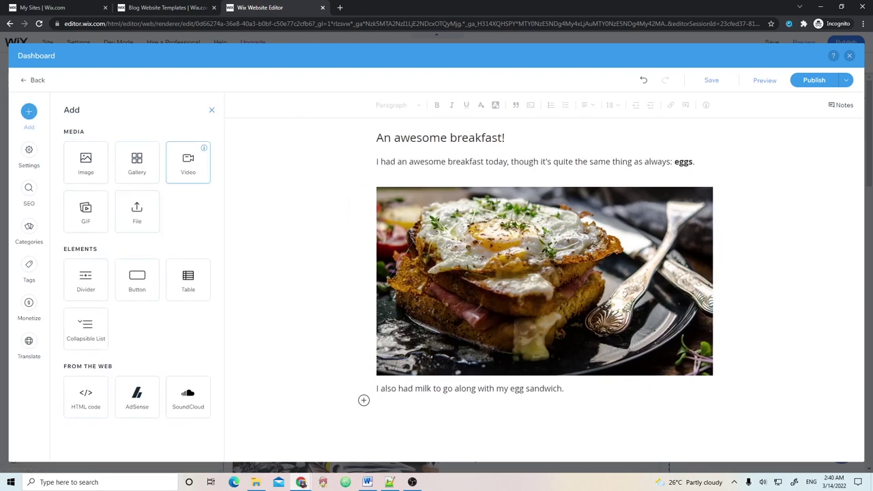
left_click(189, 164)
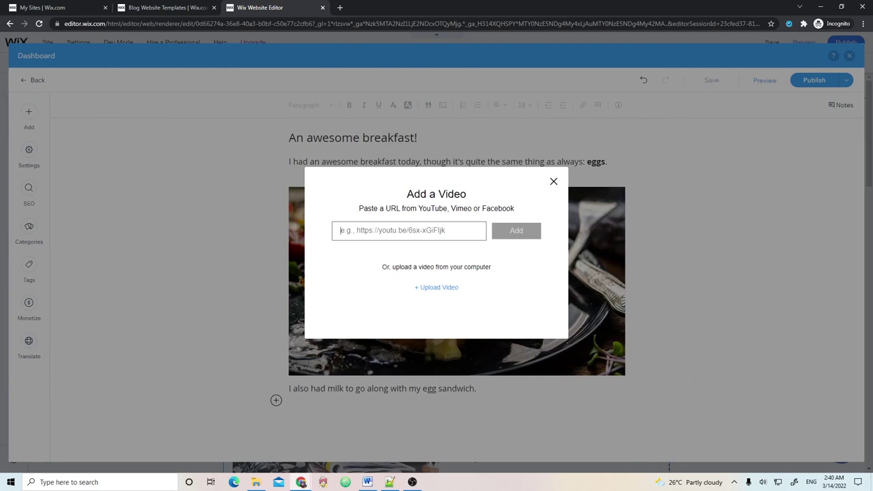
left_click(553, 181)
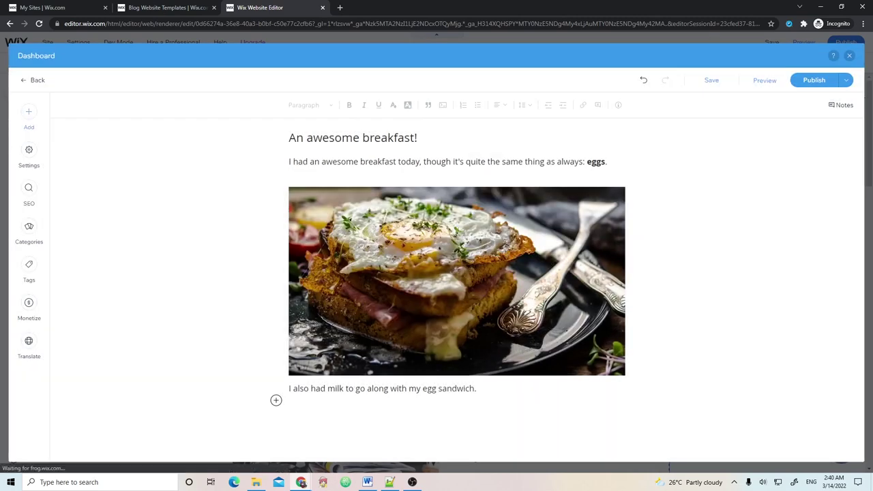
Start adding an image to the post and search the media library for "milk"
left_click(29, 112)
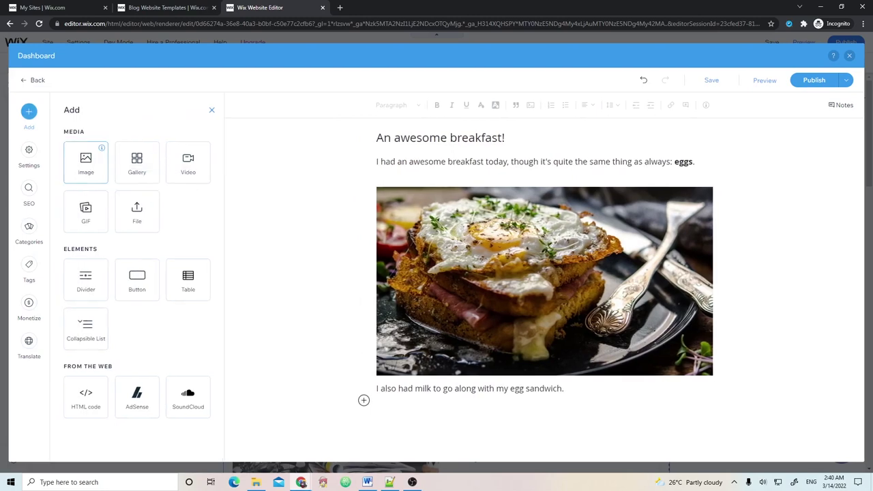
left_click(86, 163)
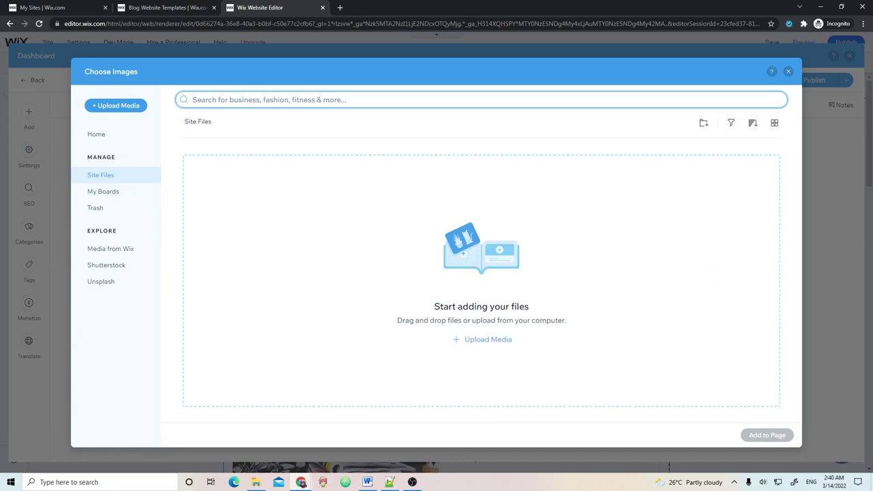
type("milk")
key("Return")
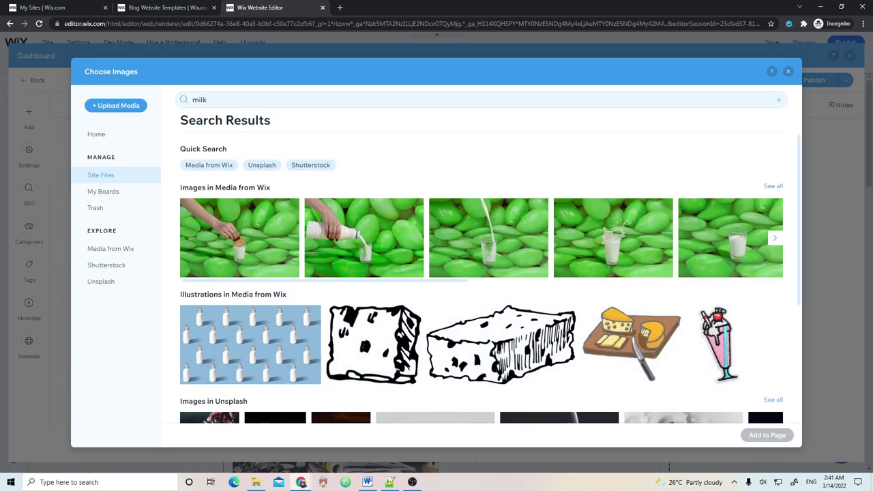
Insert the free Media from Wix photo of a hand holding a cookie over a glass of milk on almonds, with a yellow background
scroll(341, 270, "down", 3)
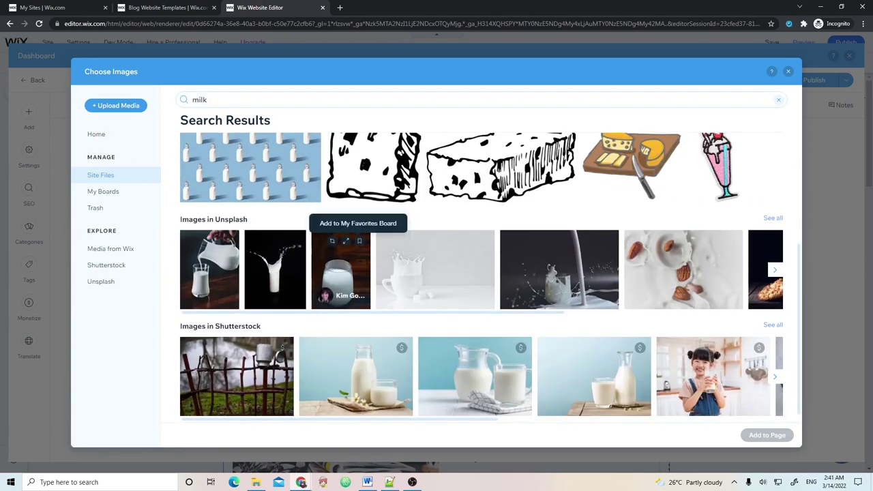
left_click(355, 376)
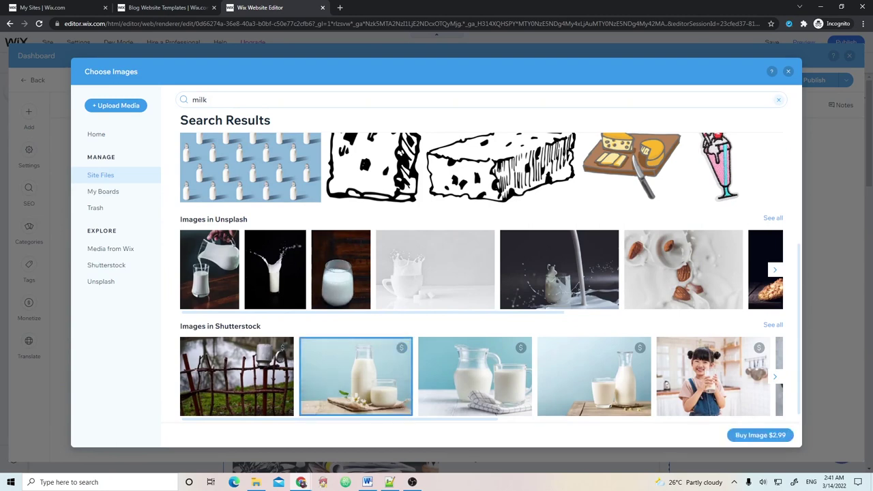
scroll(713, 382, "down", 1)
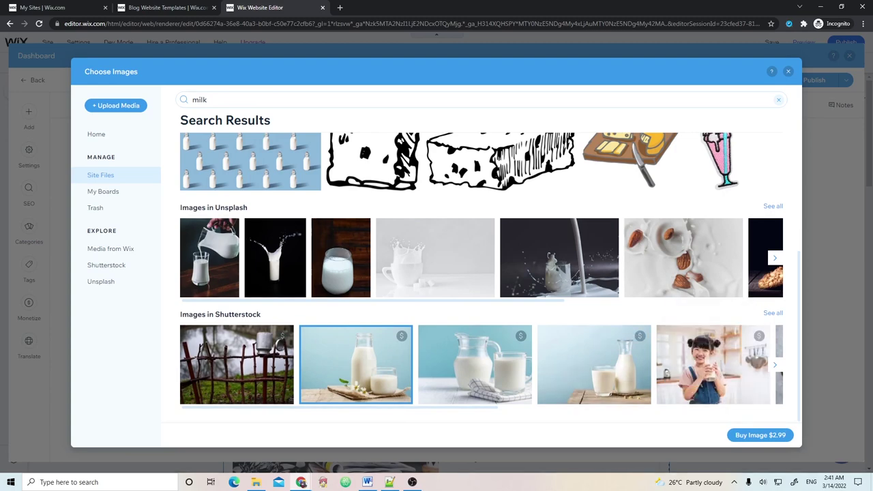
scroll(683, 273, "up", 3)
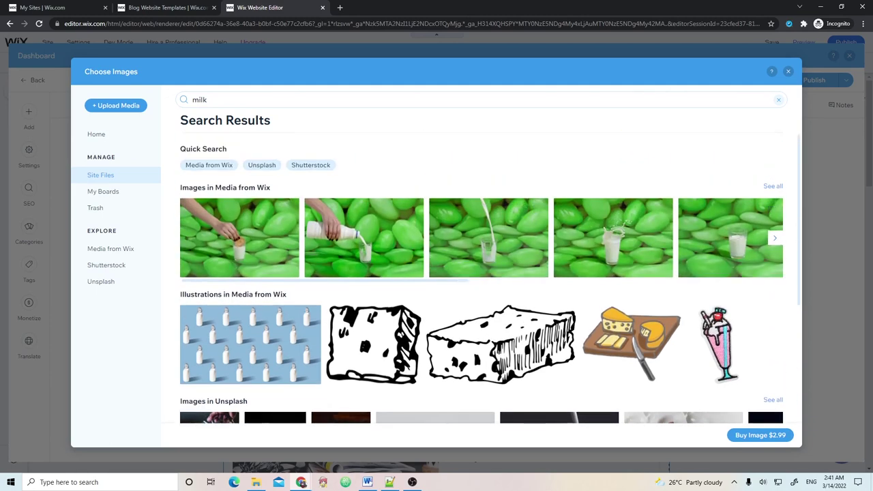
scroll(481, 238, "right", 5)
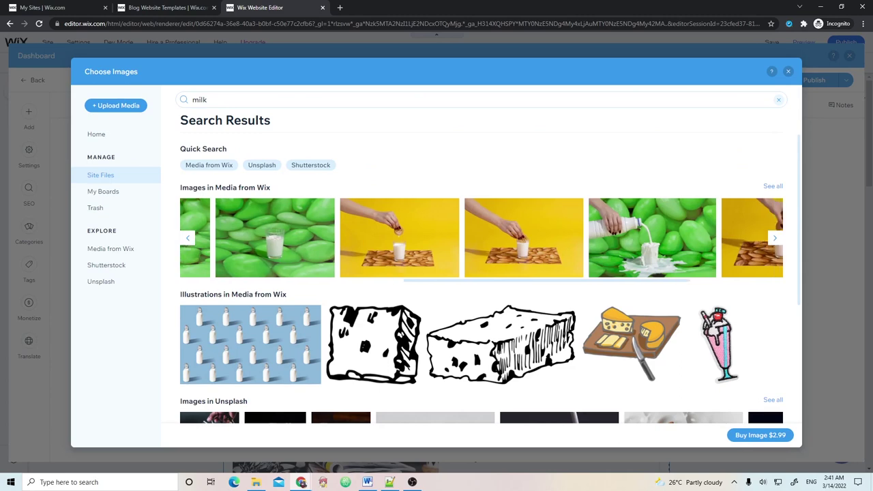
scroll(482, 237, "right", 3)
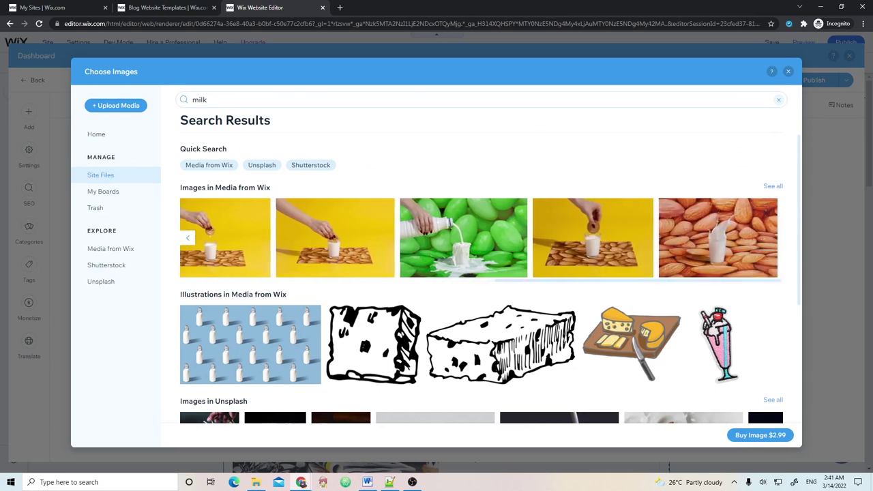
left_click(592, 237)
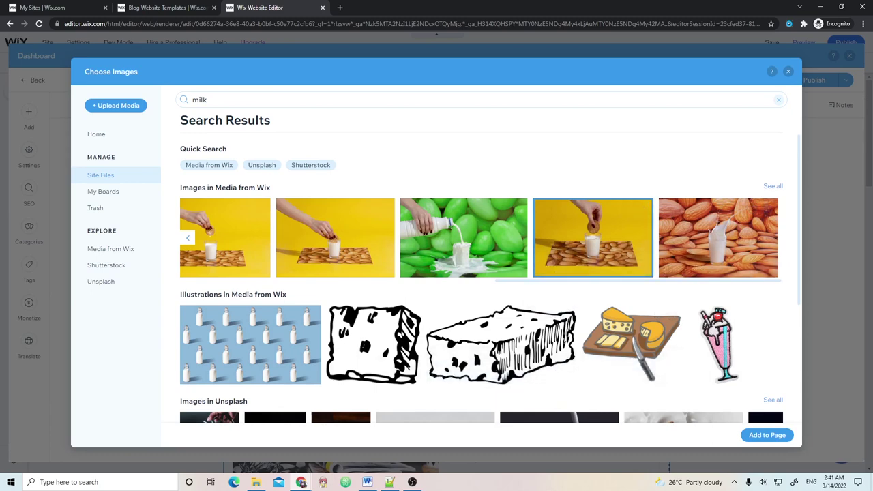
left_click(768, 435)
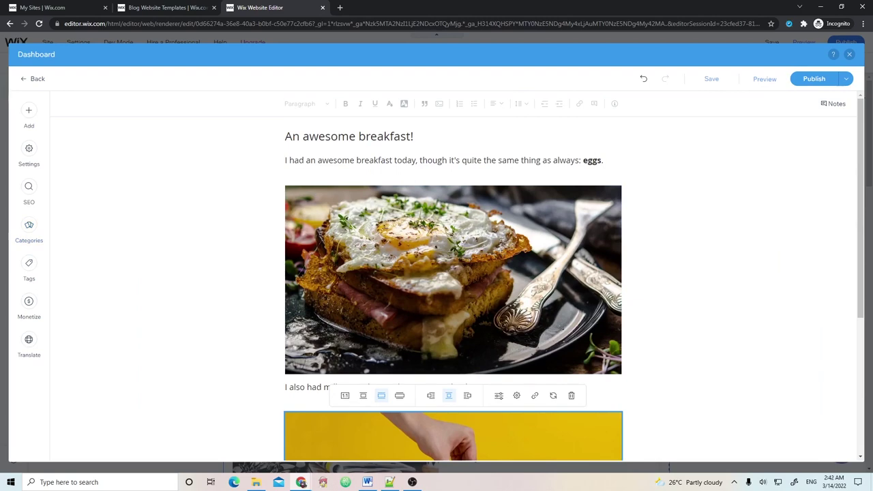
Try assigning the Real Homes and DIY Design categories to the post, leaving no category selected
left_click(29, 229)
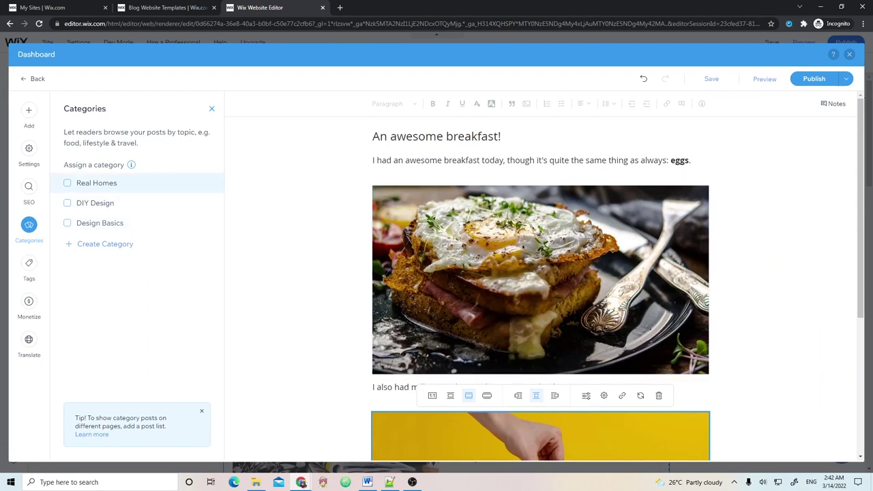
left_click(67, 183)
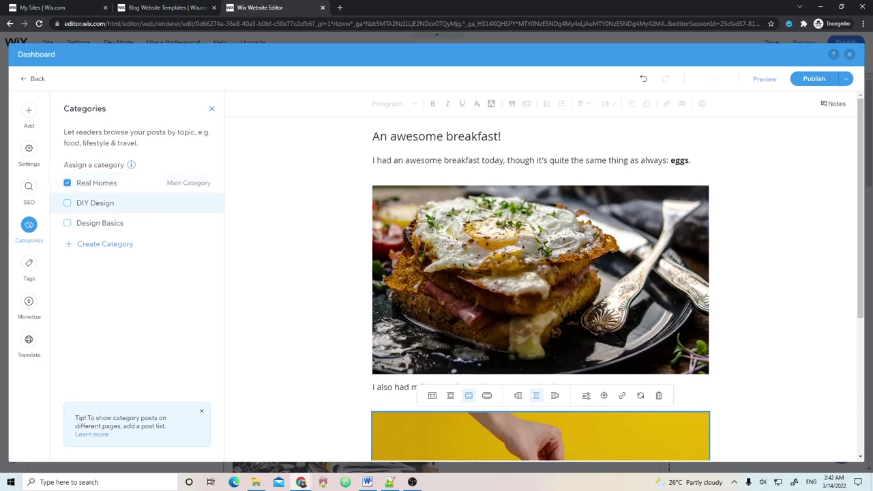
left_click(67, 203)
left_click(67, 203)
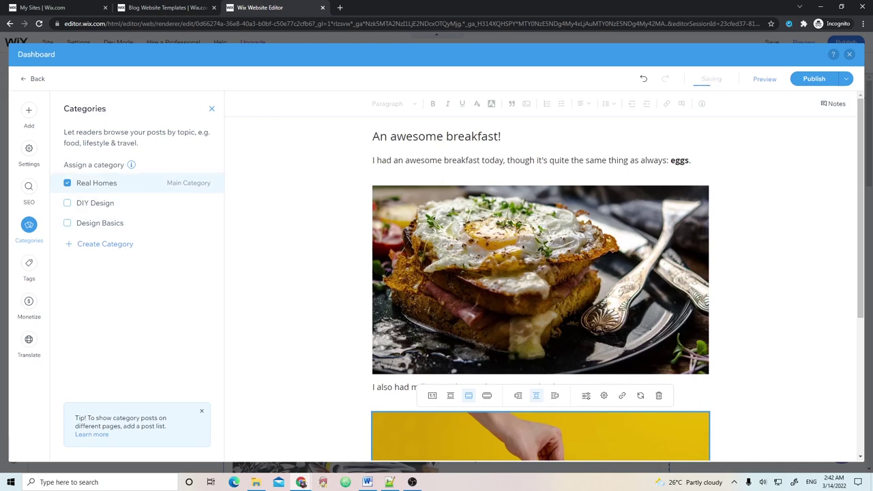
left_click(67, 183)
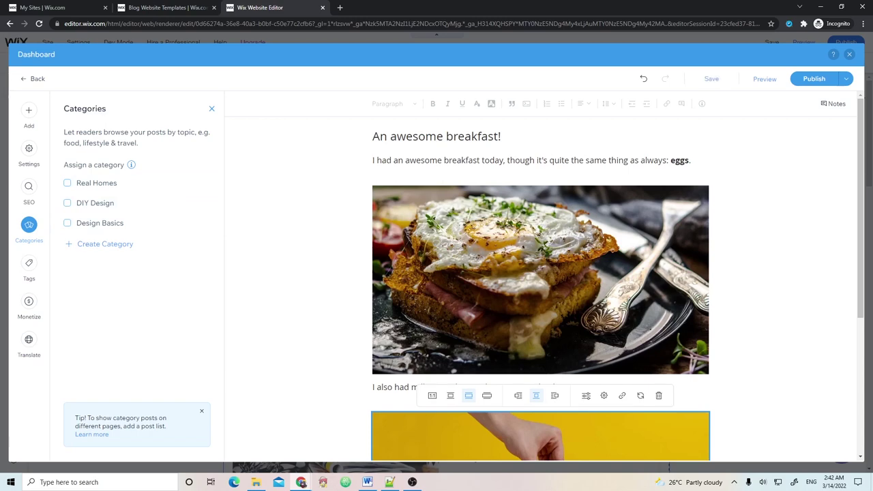
key("Escape")
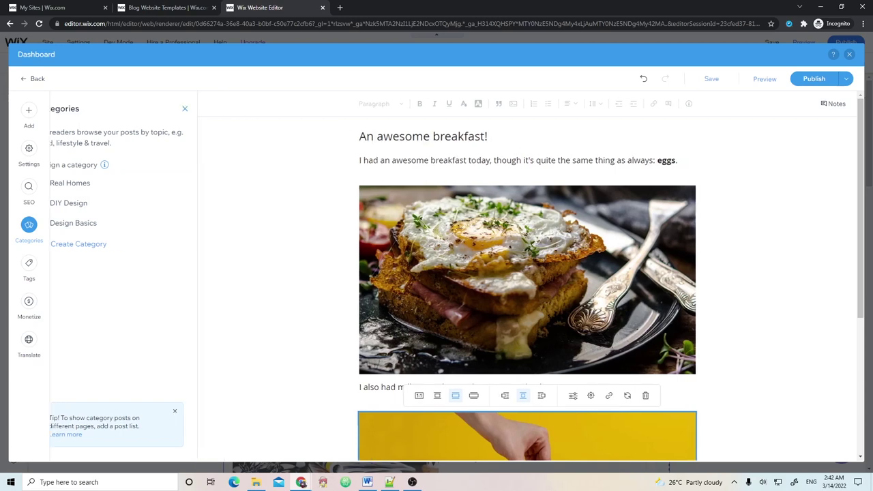
Add the tags "breakfast", "eggs" and "milk" to the post
left_click(28, 266)
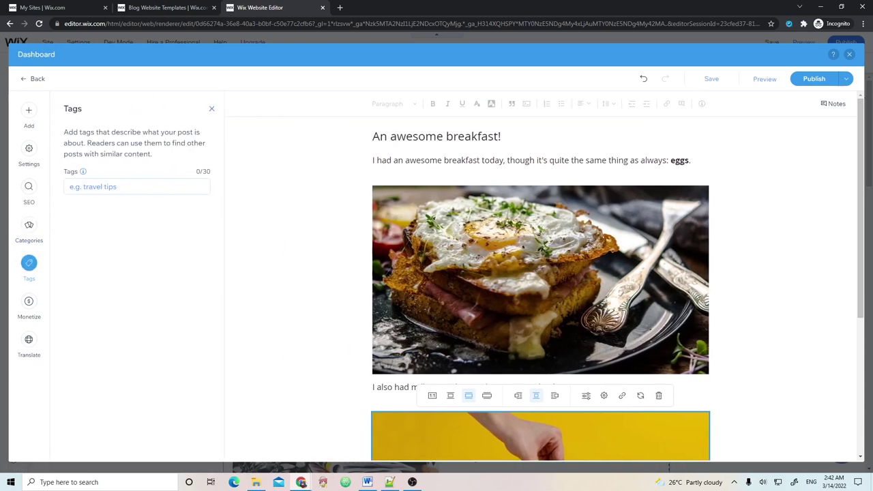
left_click(136, 187)
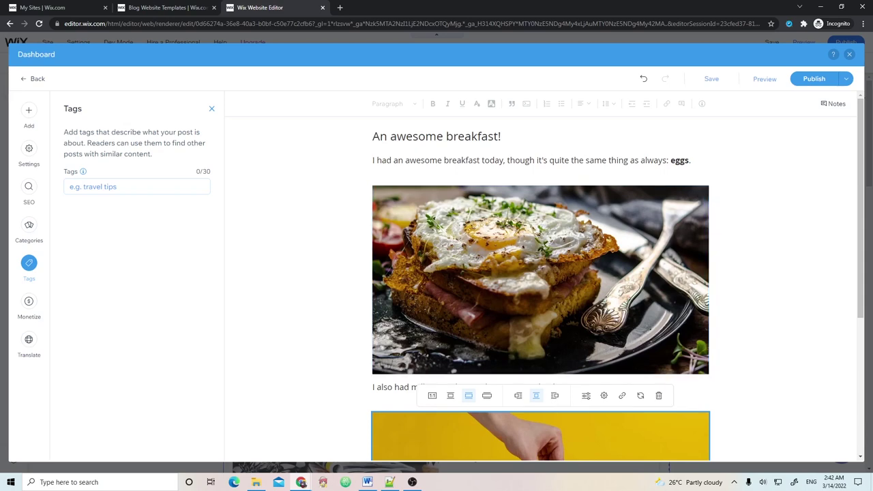
left_click(103, 186)
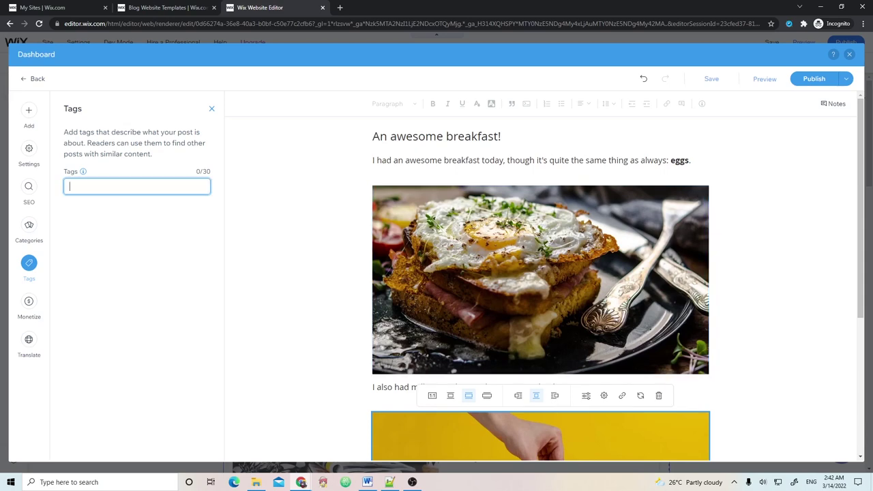
type("breakfast")
key("Return")
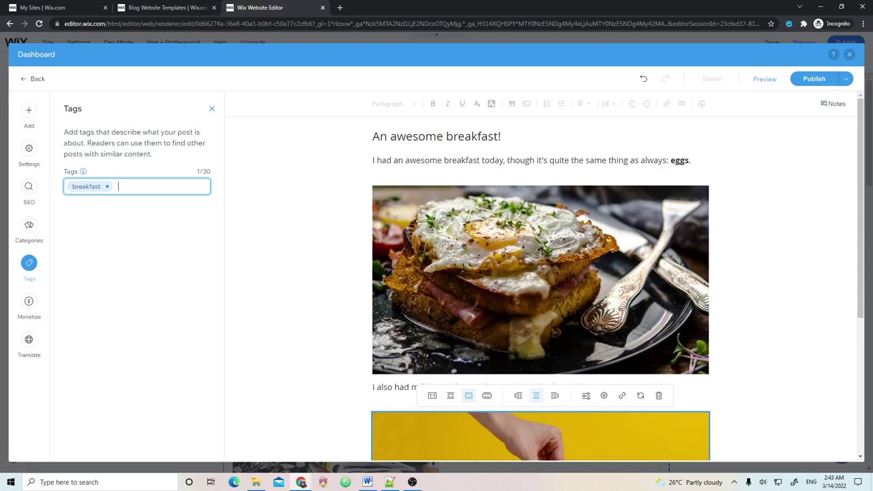
type("eggs")
key("Return")
type("milk")
key("Return")
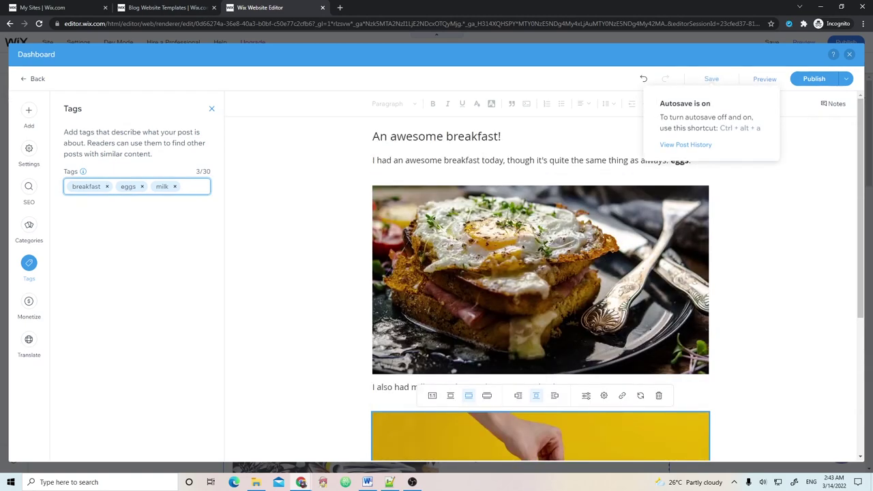
Preview the breakfast post and examine its text, both images and the tags beneath them
key("ctrl+shift+p")
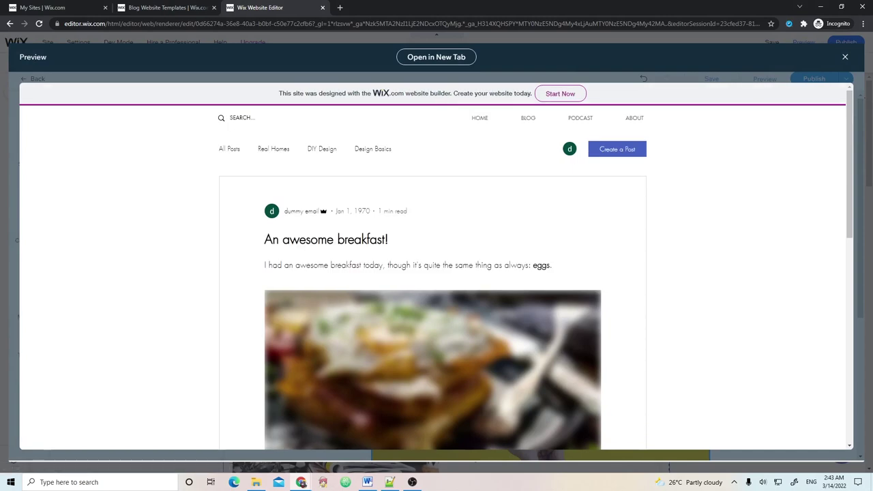
scroll(432, 273, "down", 10)
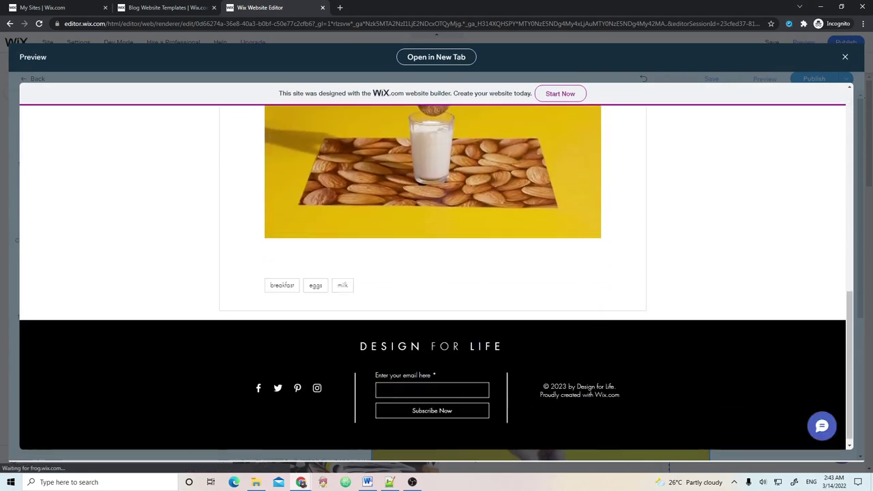
scroll(433, 273, "up", 10)
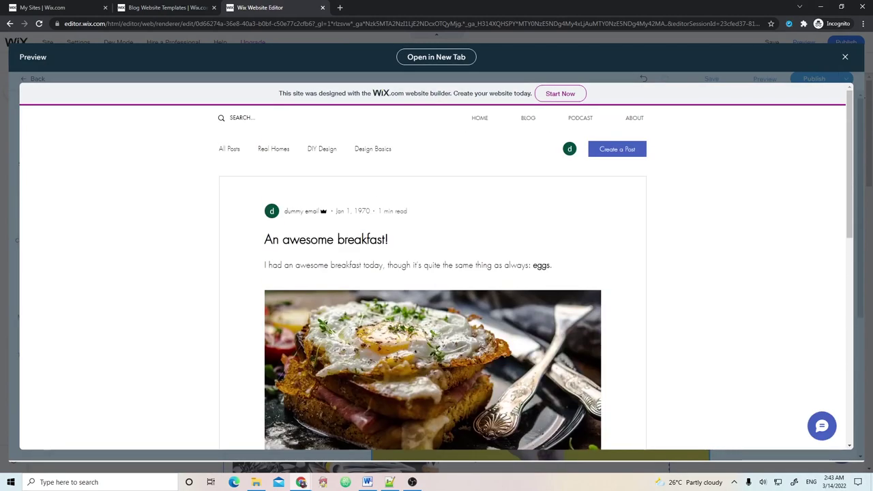
scroll(433, 273, "down", 10)
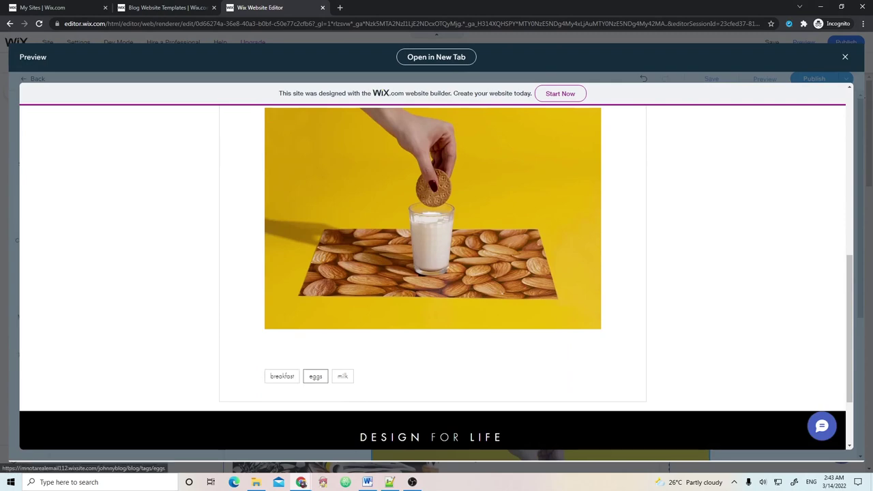
scroll(342, 376, "up", 3)
scroll(432, 278, "up", 2)
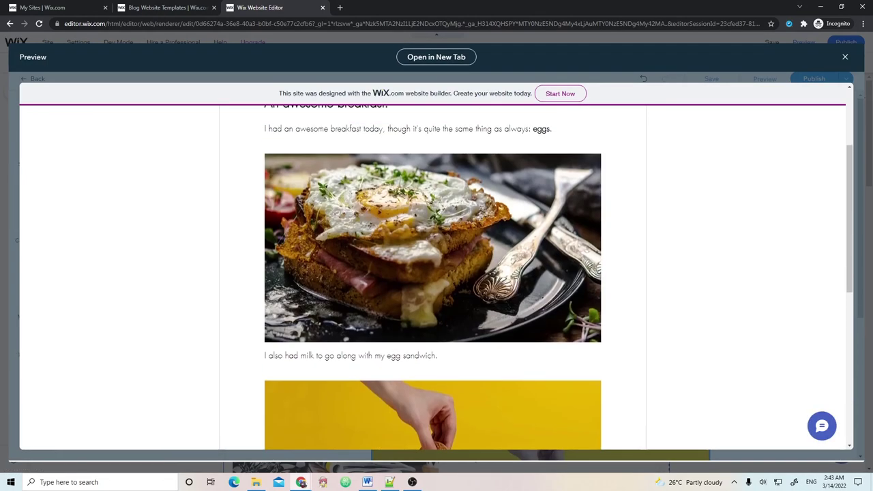
scroll(432, 278, "up", 2)
scroll(433, 278, "down", 5)
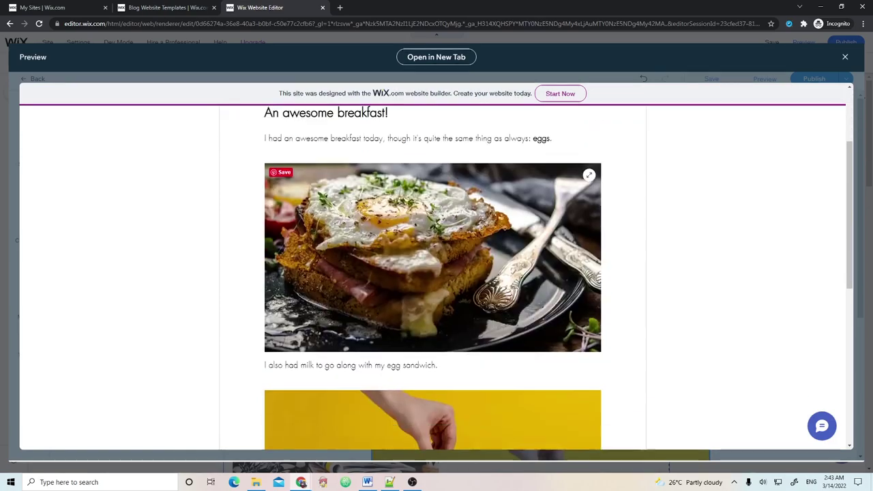
scroll(432, 278, "up", 1)
scroll(433, 278, "down", 2)
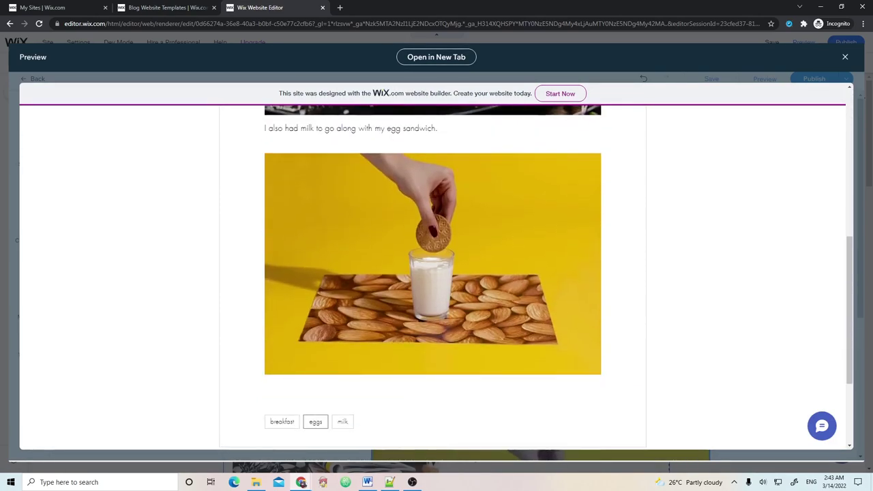
scroll(433, 278, "up", 5)
scroll(433, 277, "down", 5)
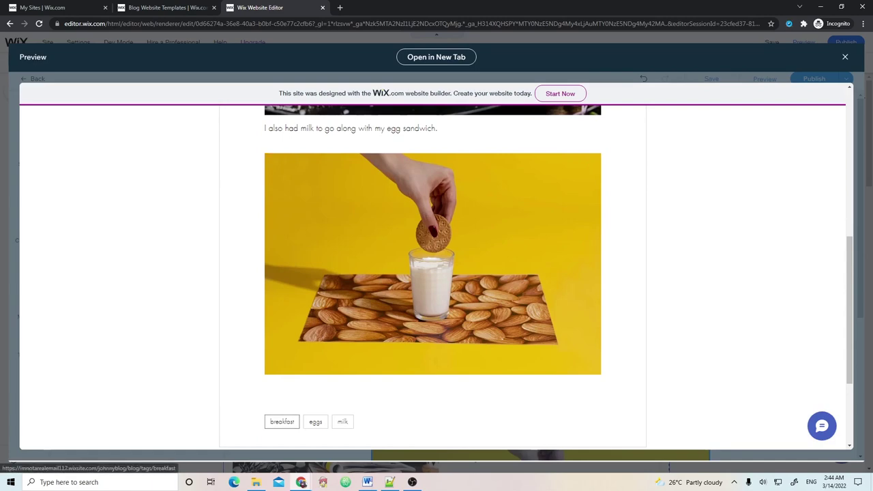
Leave the post preview, publish the breakfast post, and dismiss the sharing prompt and dashboard to return to the site editor
scroll(432, 286, "up", 5)
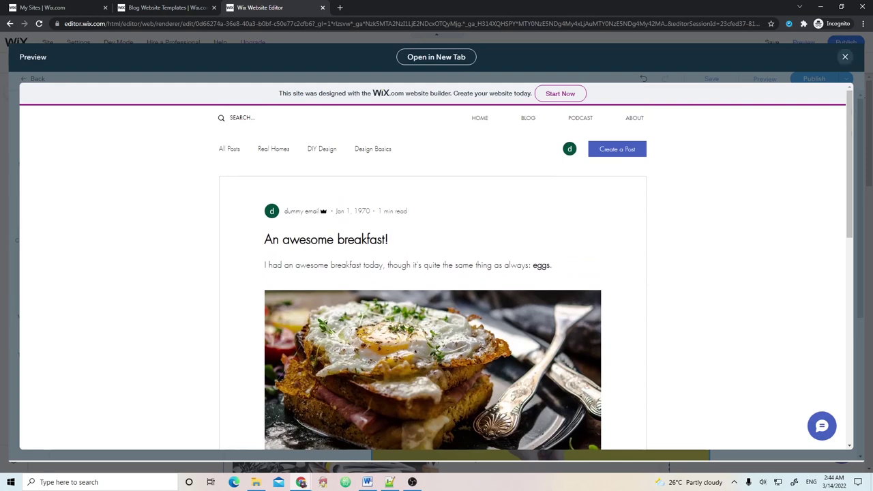
left_click(845, 57)
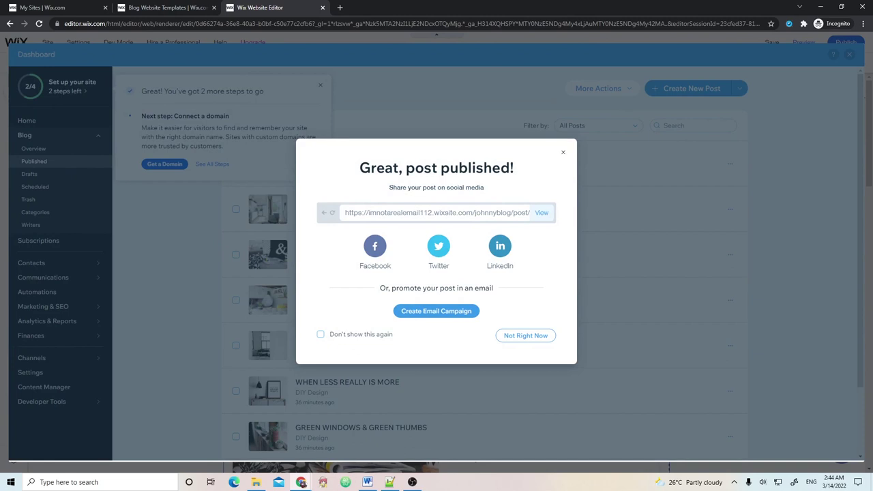
key("Escape")
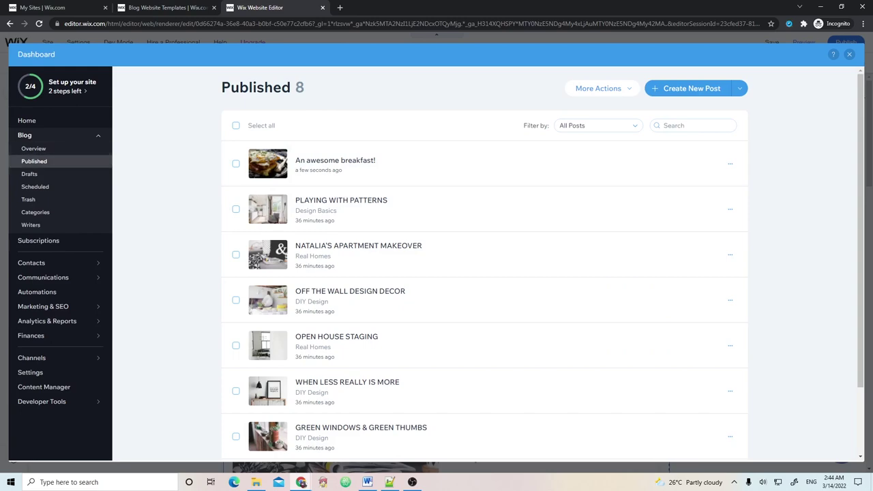
left_click(850, 54)
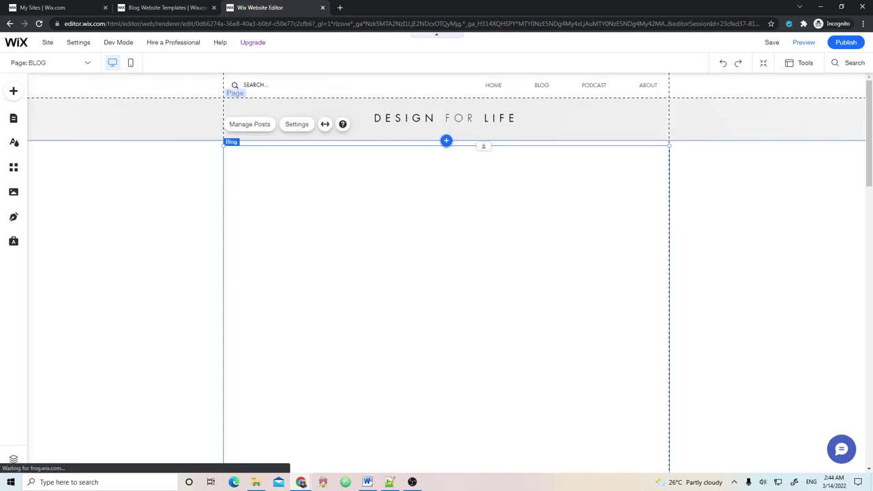
Look through the BLOG page in the editor from the breakfast post down to the footer
key("ctrl+shift+Tab")
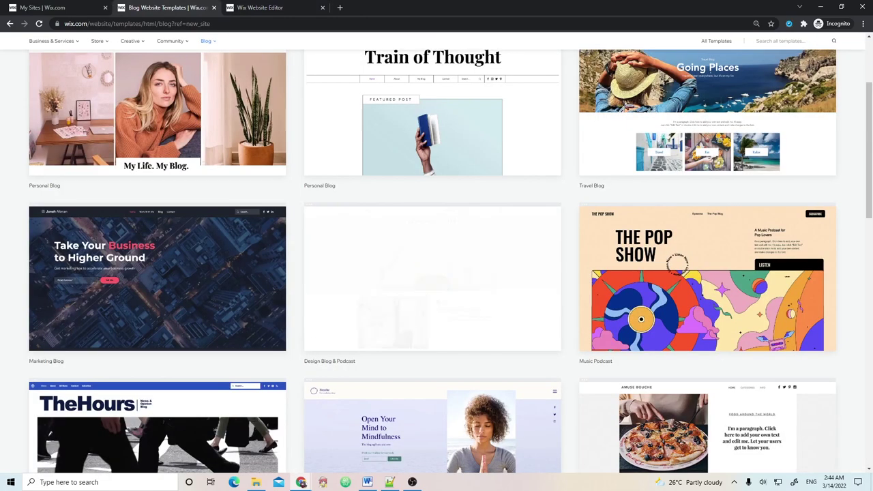
key("ctrl+Tab")
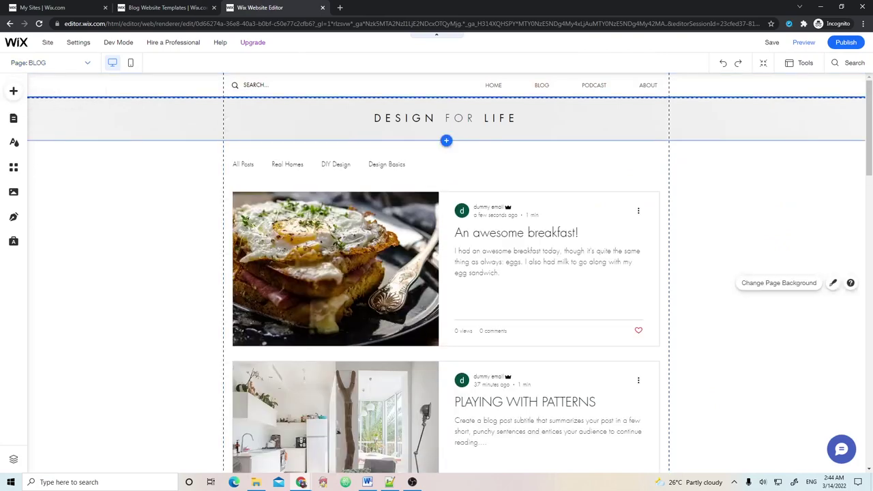
scroll(784, 287, "down", 12)
scroll(446, 272, "down", 3)
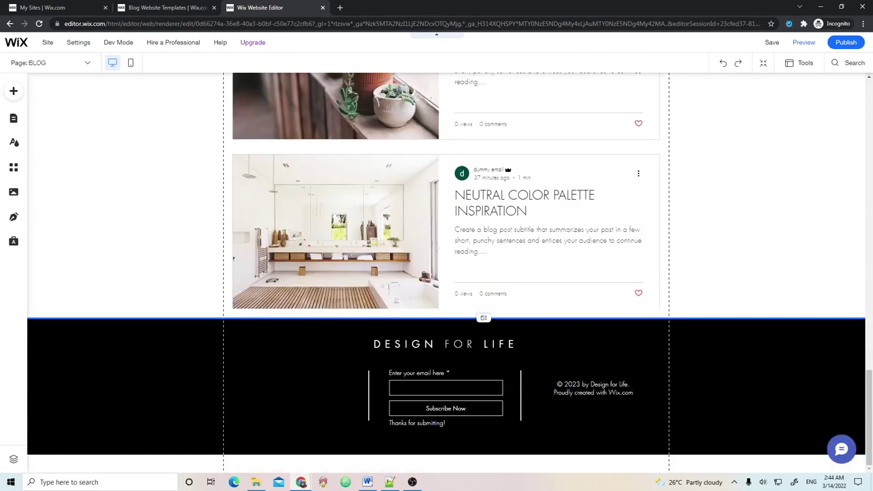
scroll(447, 273, "up", 10)
scroll(446, 273, "up", 4)
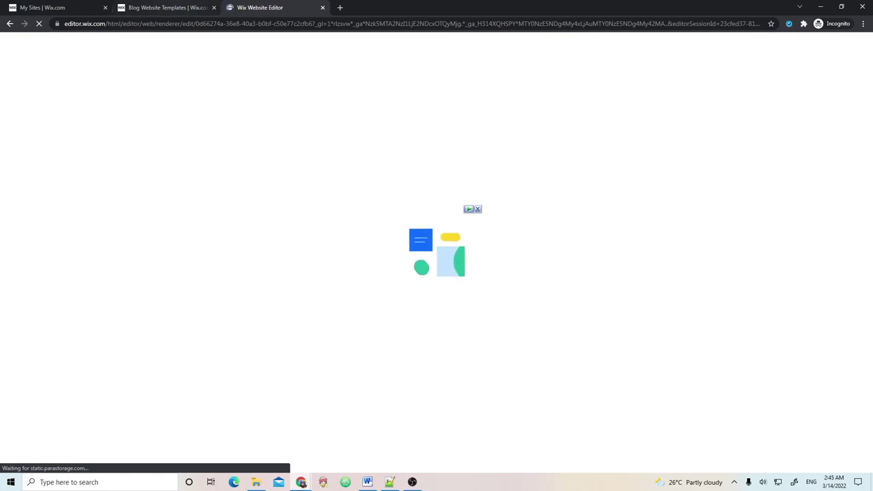
Close the blog templates browser tab and check the HOME page's post list for the breakfast post
key("ctrl+shift+Tab")
key("ctrl+w")
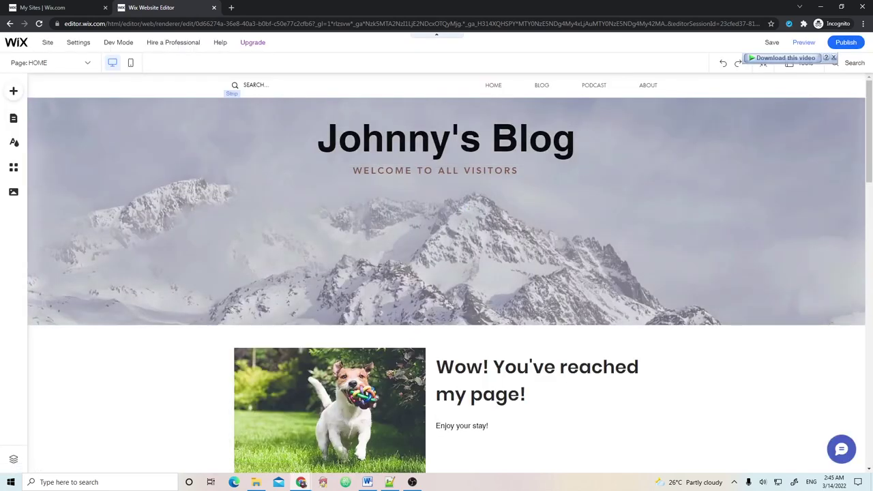
scroll(447, 273, "down", 3)
scroll(447, 273, "up", 3)
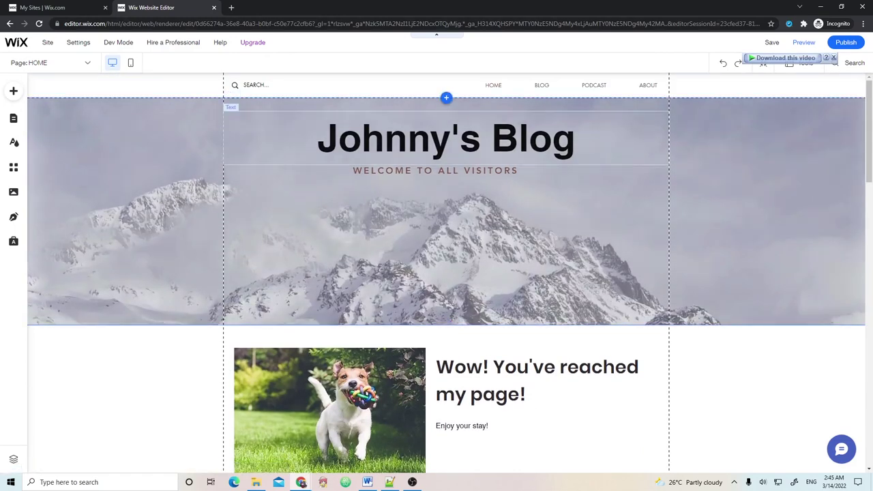
scroll(447, 273, "down", 2)
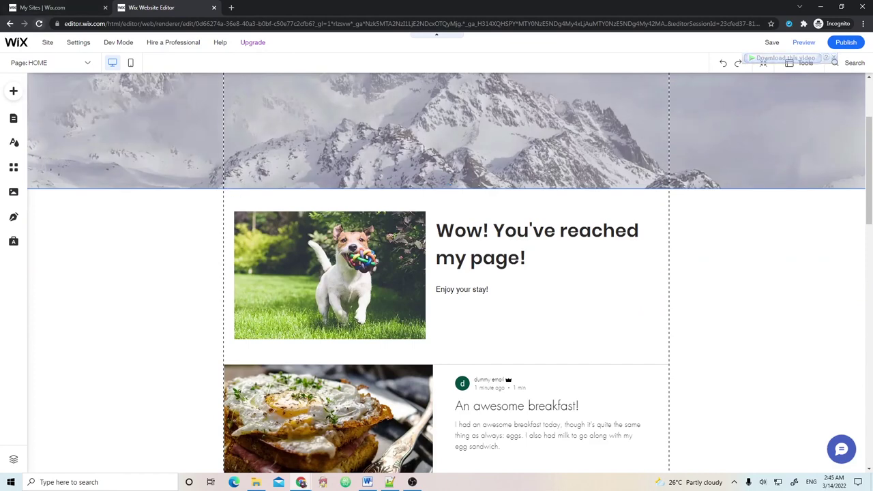
scroll(447, 273, "down", 3)
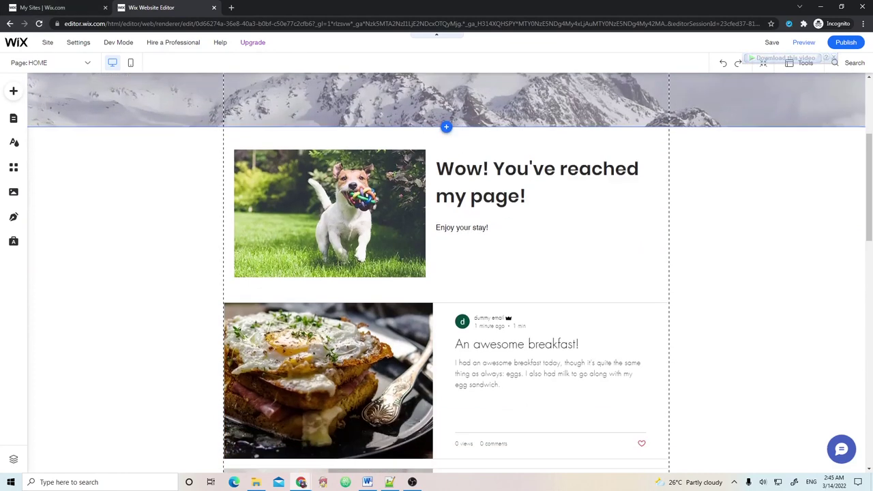
scroll(446, 273, "up", 1)
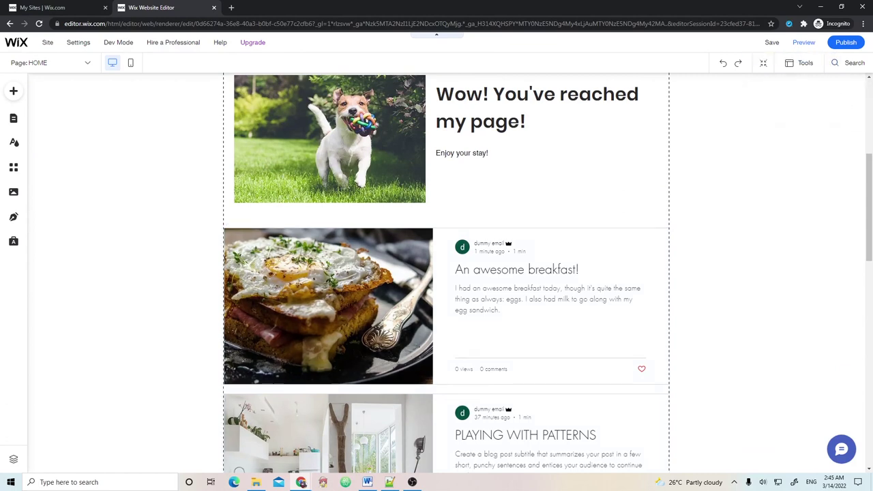
Publish the site and view the live home page, checking its header and post list
left_click(846, 42)
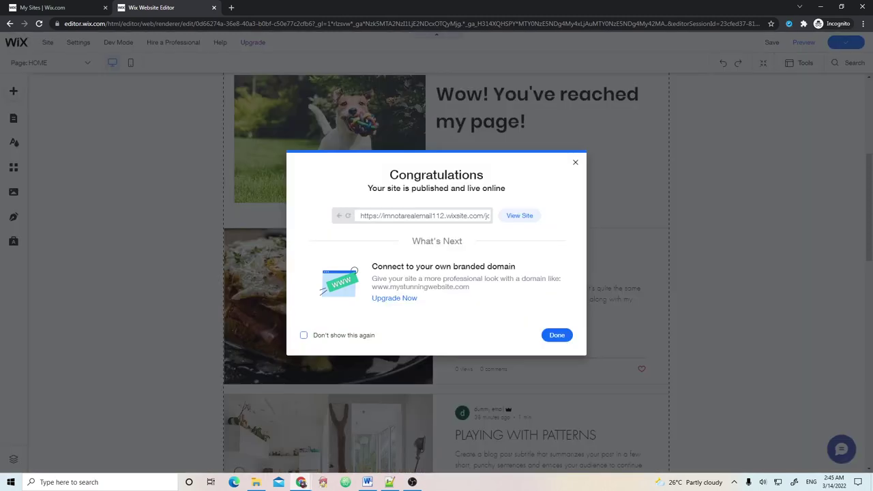
left_click(519, 215)
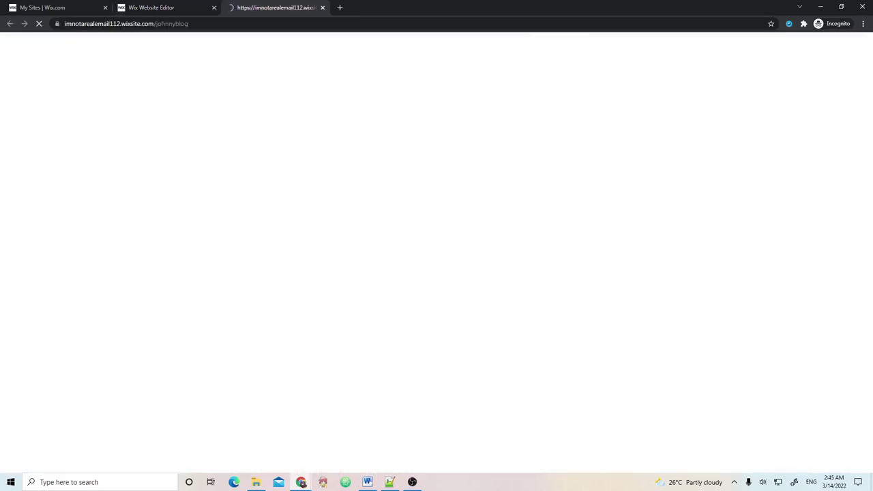
scroll(437, 307, "down", 9)
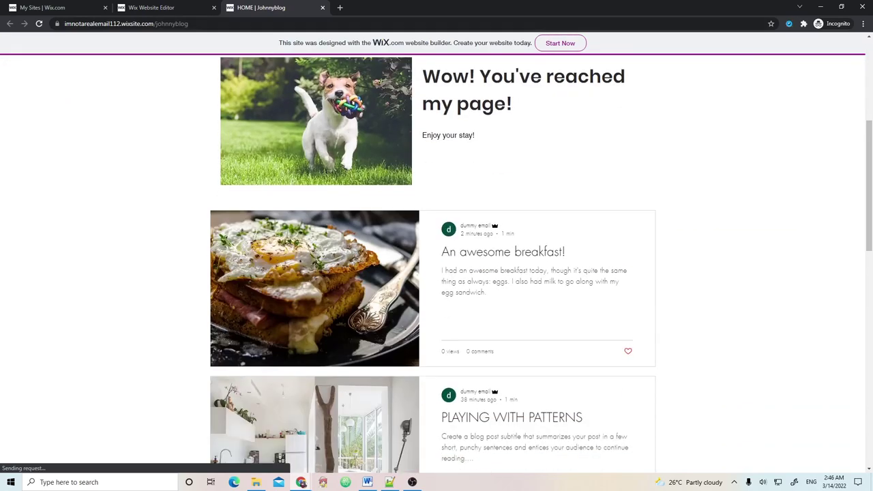
scroll(436, 272, "up", 10)
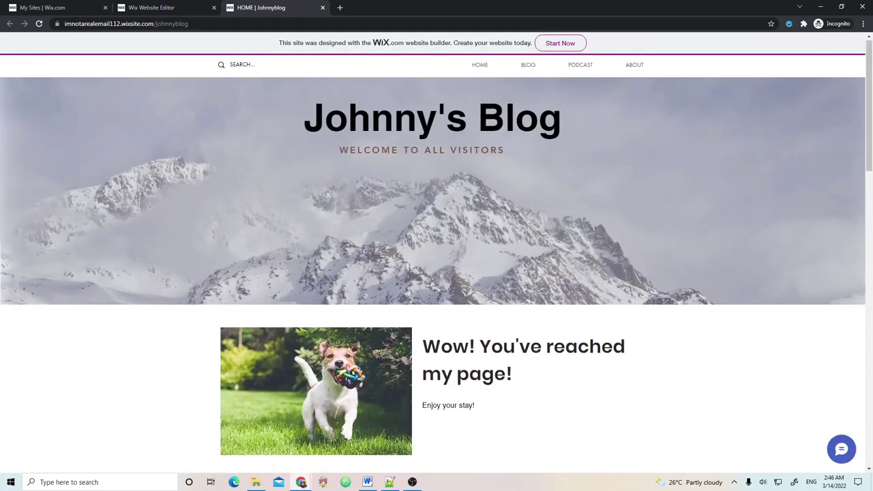
scroll(437, 273, "down", 9)
scroll(437, 307, "down", 4)
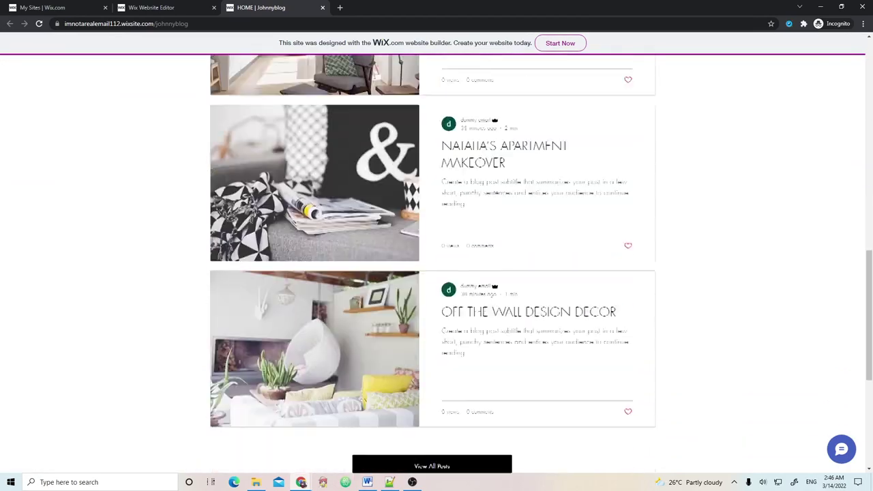
scroll(436, 307, "up", 8)
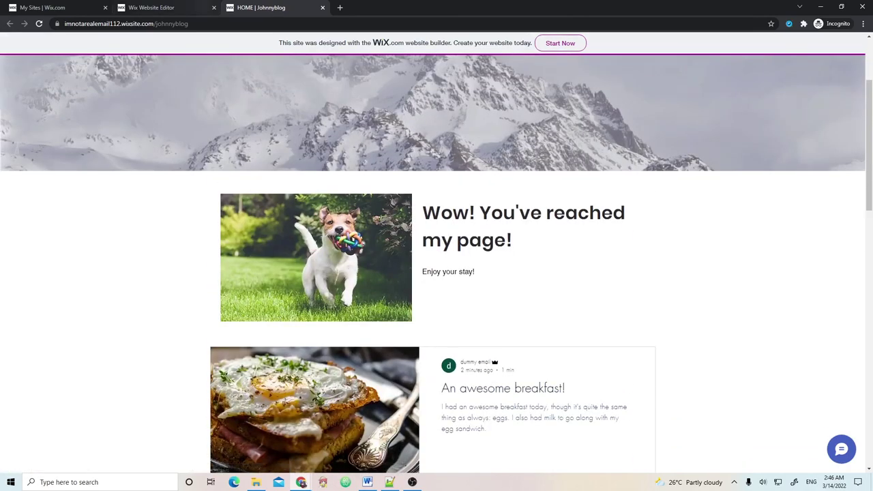
Return to the site editor tab and dismiss the prompt about editing the site for mobile
key("ctrl+shift+Tab")
key("Return")
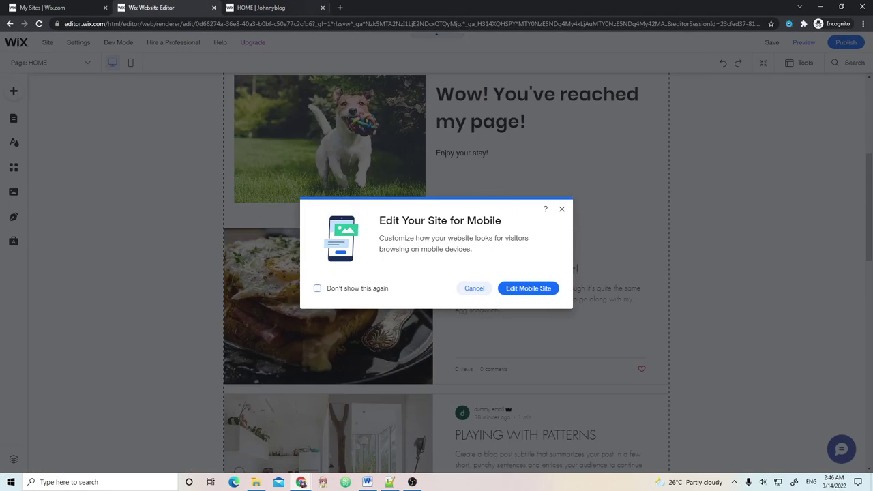
key("Escape")
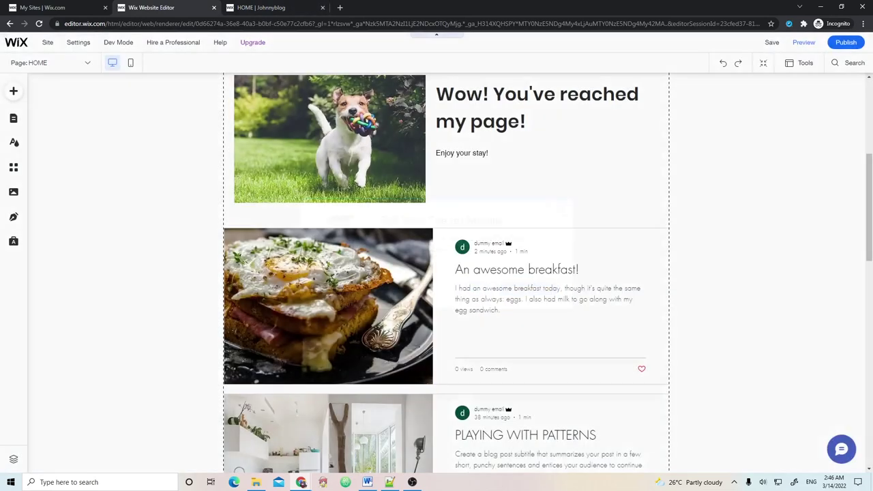
Examine the HOME page in the editor from the mountain header through the post list to the View All Posts button
scroll(478, 287, "up", 3)
scroll(450, 272, "up", 2)
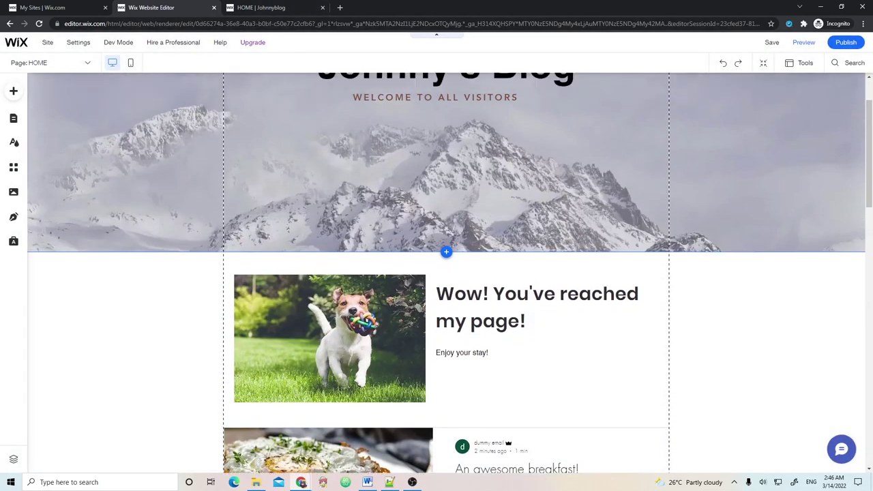
scroll(450, 273, "down", 2)
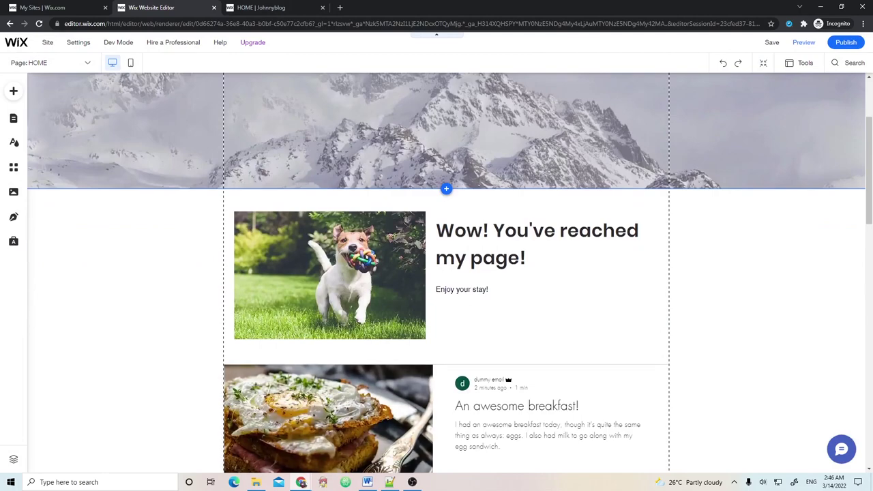
scroll(447, 272, "up", 2)
scroll(446, 273, "down", 6)
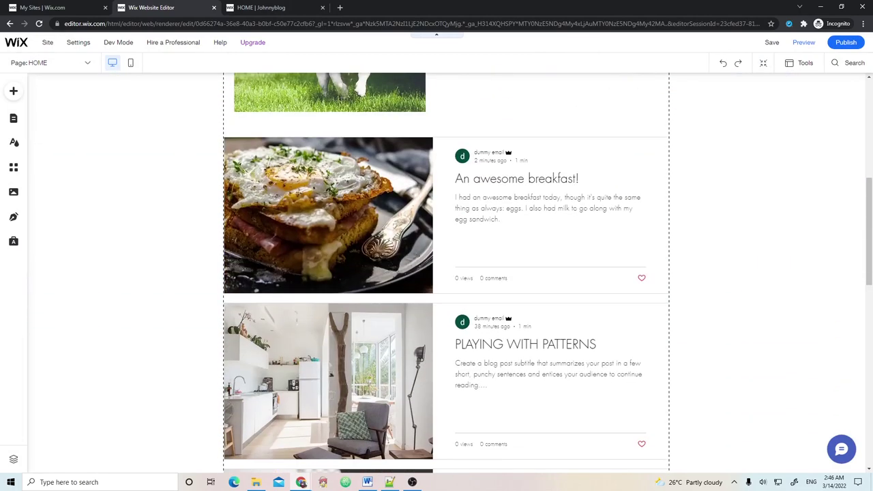
scroll(446, 273, "up", 2)
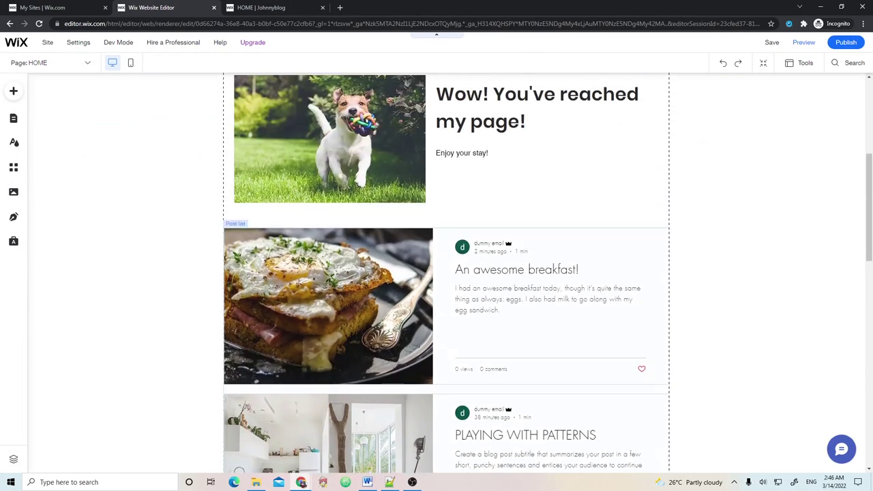
scroll(447, 272, "down", 3)
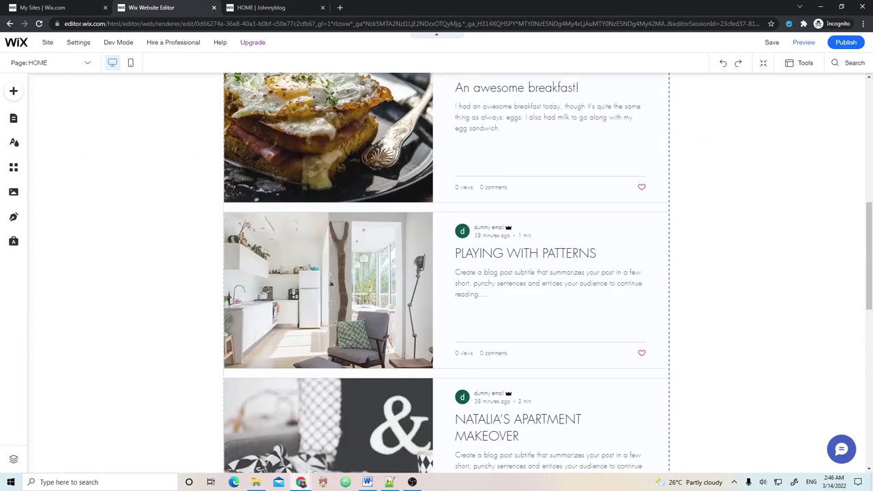
scroll(446, 273, "down", 4)
scroll(446, 273, "down", 3)
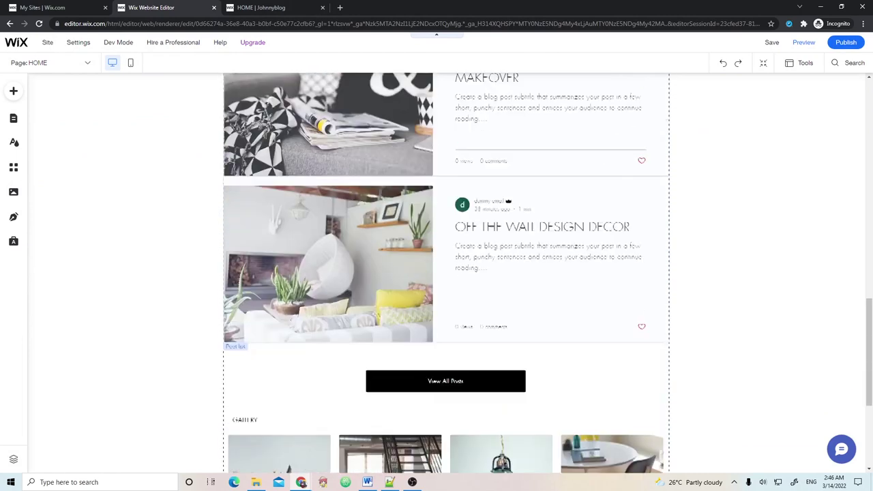
scroll(447, 273, "up", 8)
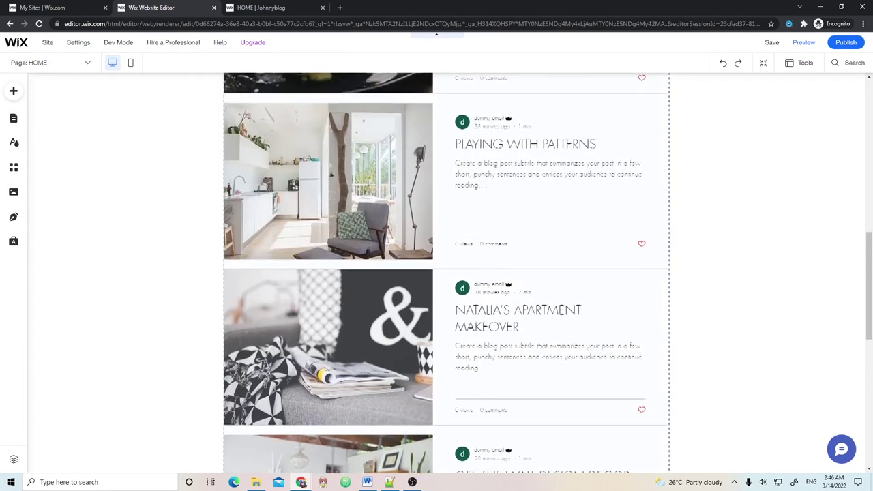
scroll(447, 273, "up", 2)
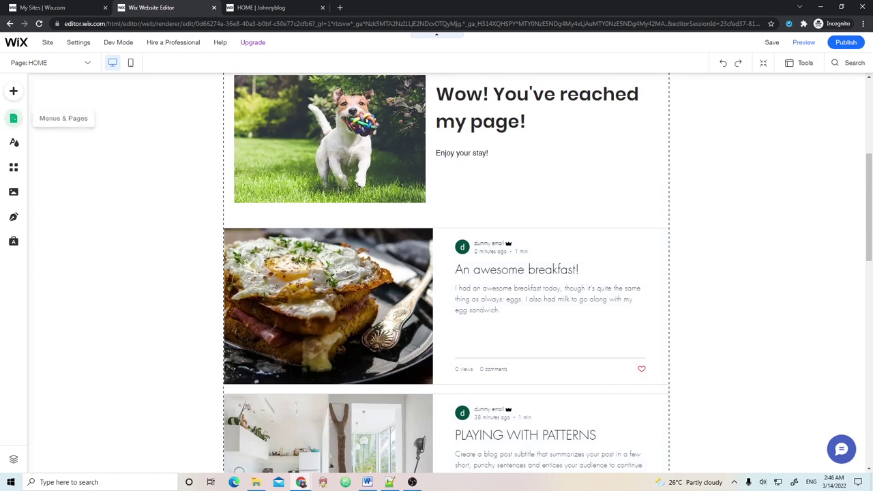
Open the Wix Blog post management dashboard and examine the last published posts and the post templates in the overview
left_click(13, 217)
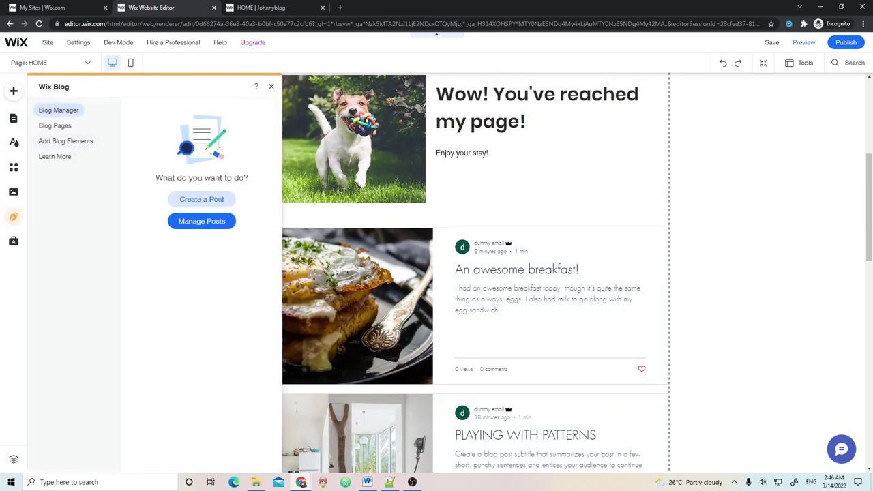
left_click(201, 221)
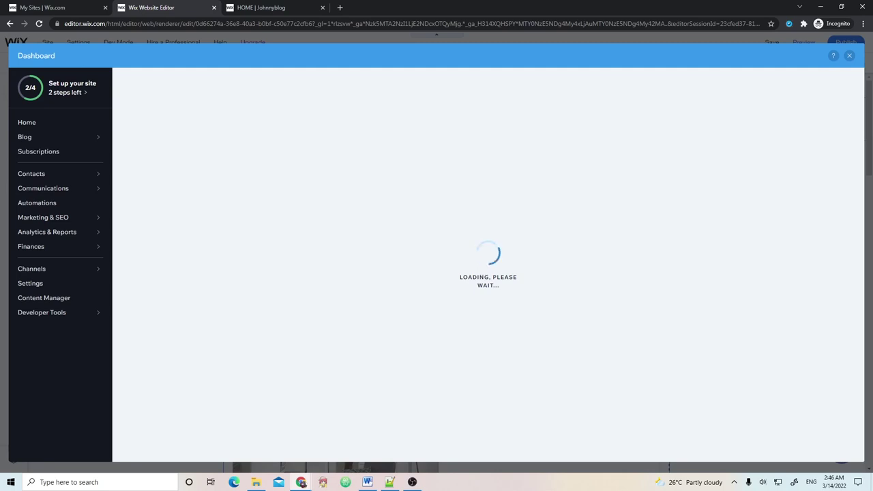
mouse_move(62, 137)
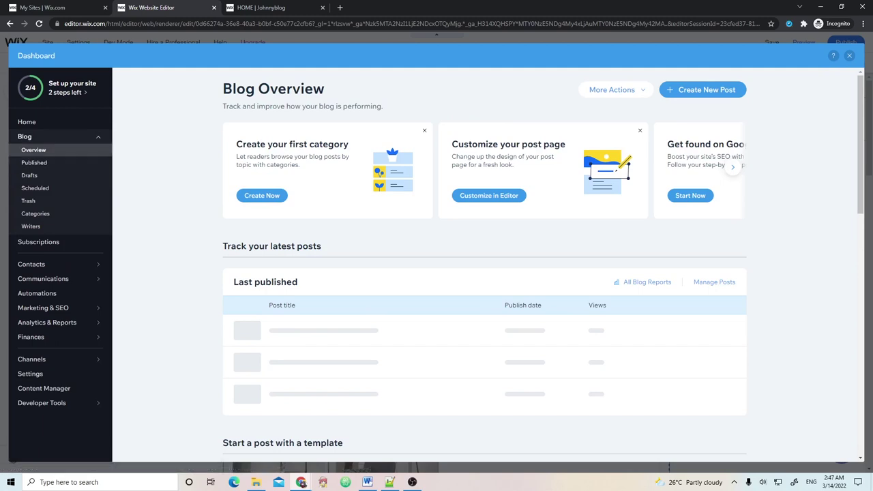
scroll(484, 273, "down", 2)
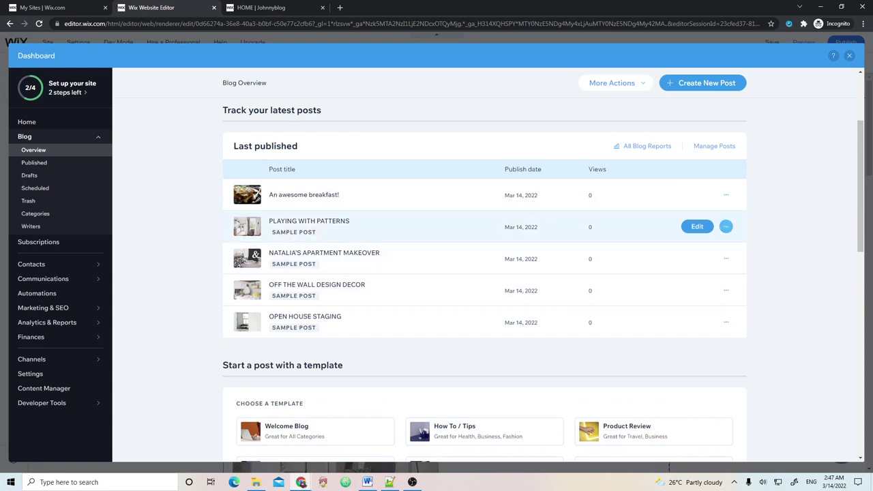
scroll(726, 226, "up", 2)
scroll(726, 229, "down", 2)
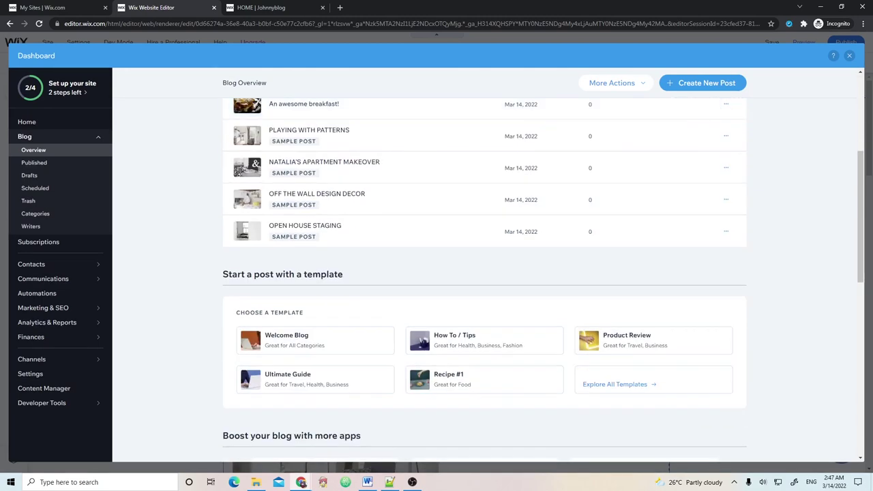
scroll(726, 229, "up", 1)
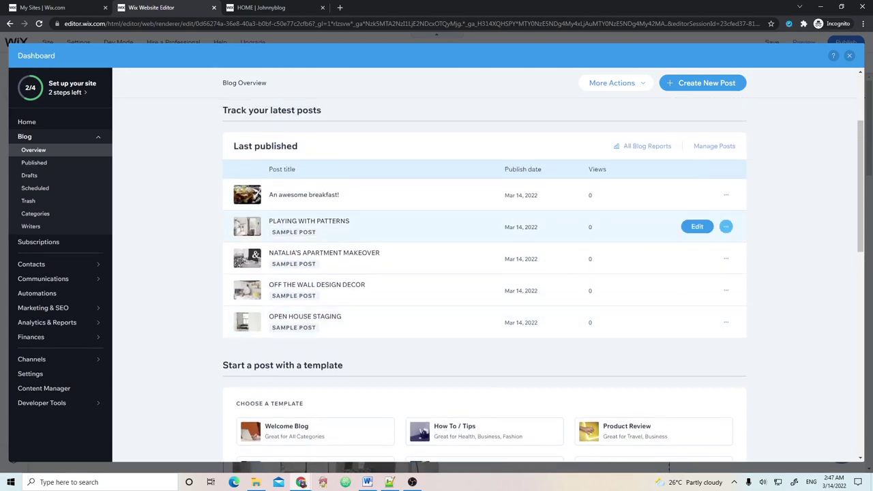
Move the PLAYING WITH PATTERNS and apartment makeover sample posts to the trash
left_click(725, 226)
left_click(682, 250)
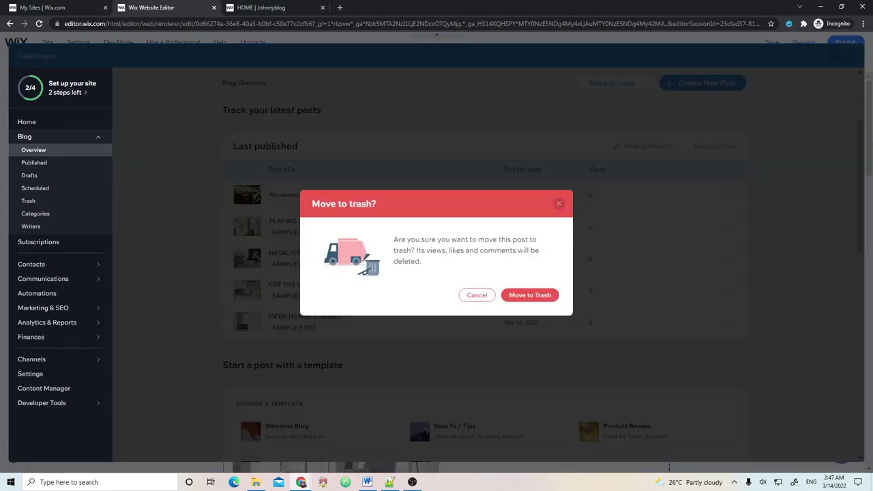
left_click(529, 295)
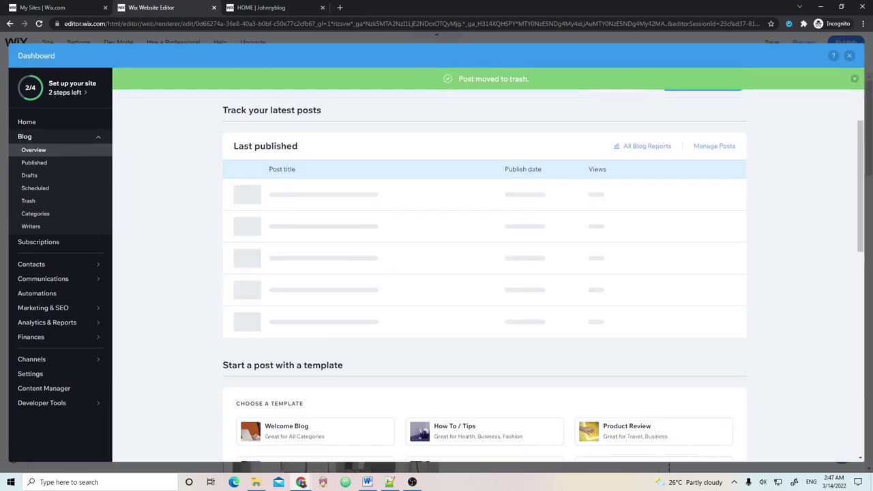
left_click(726, 226)
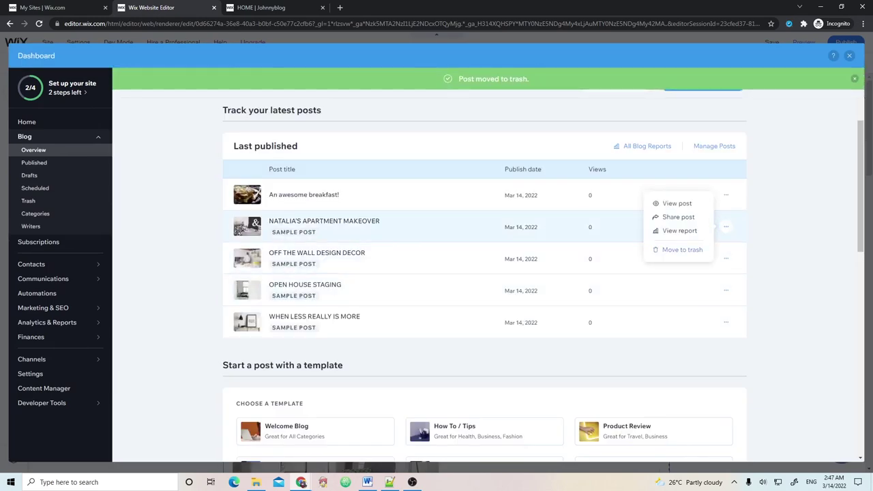
left_click(683, 250)
left_click(529, 295)
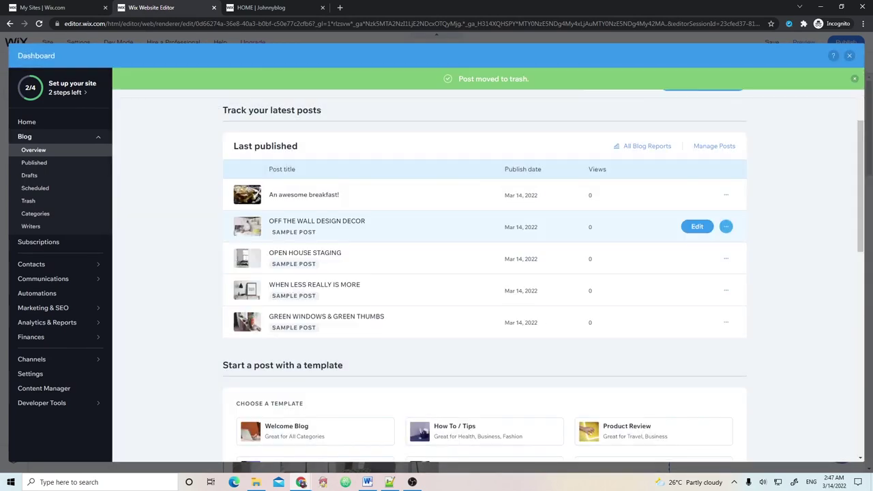
Move the OFF THE WALL DESIGN DECOR and OPEN HOUSE STAGING sample posts to the trash
left_click(726, 226)
left_click(682, 250)
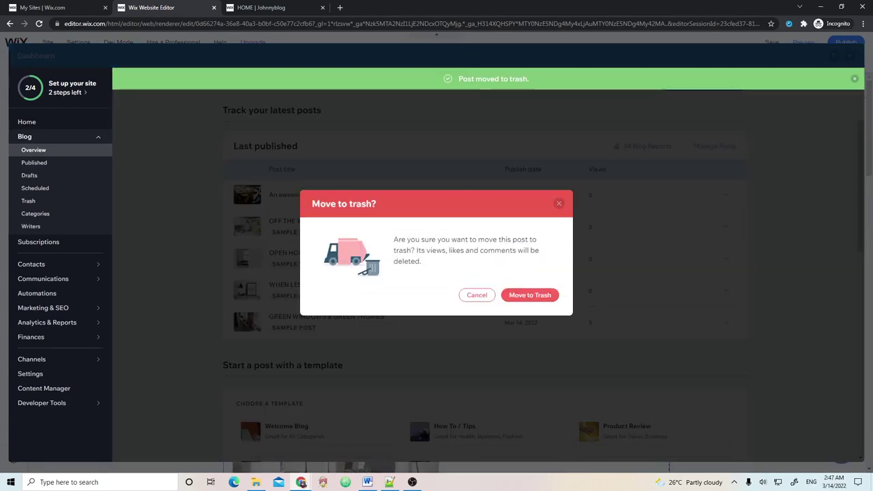
left_click(529, 295)
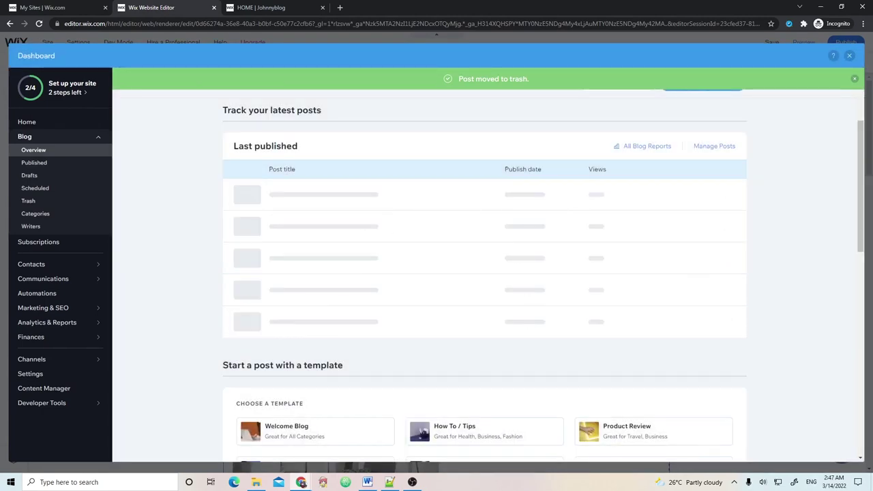
left_click(726, 226)
left_click(682, 250)
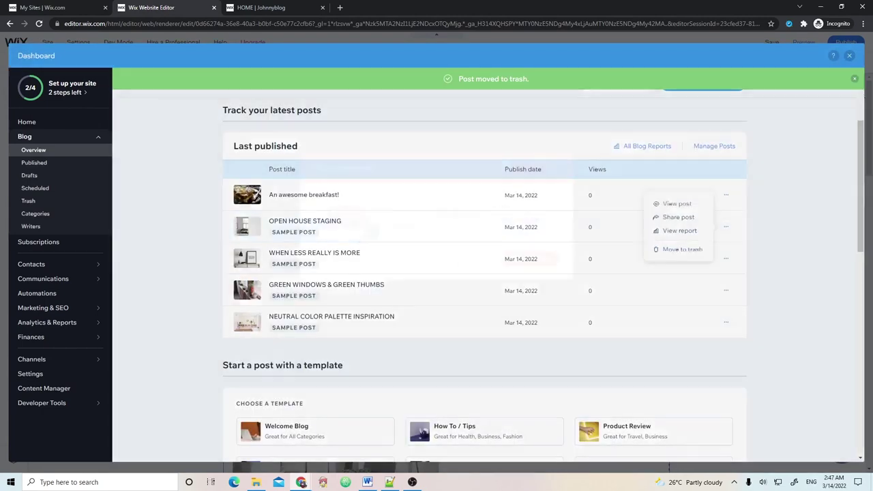
left_click(530, 295)
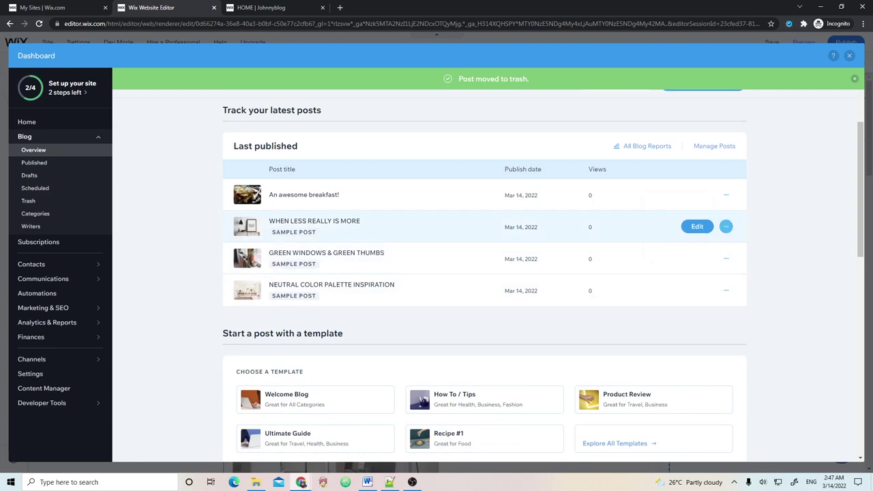
Trash the remaining sample posts: WHEN LESS REALLY IS MORE, GREEN WINDOWS & GREEN THUMBS and NEUTRAL COLOR PALETTE INSPIRATION
left_click(726, 226)
left_click(683, 250)
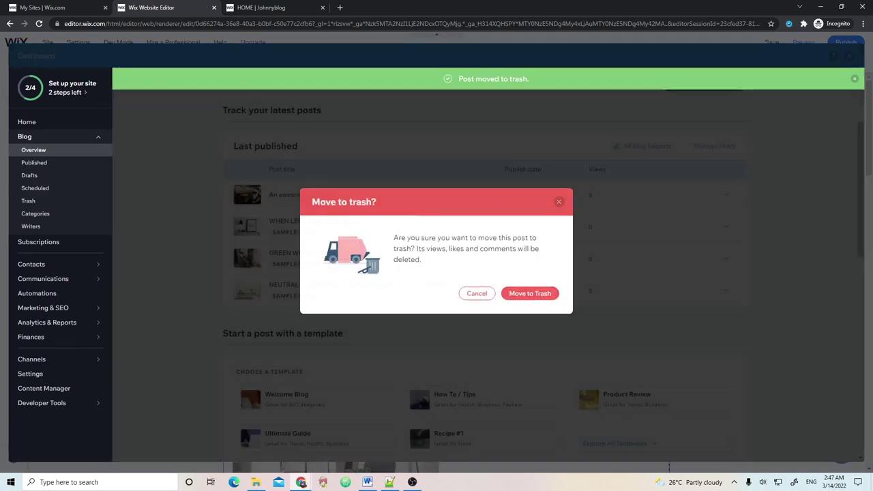
left_click(529, 294)
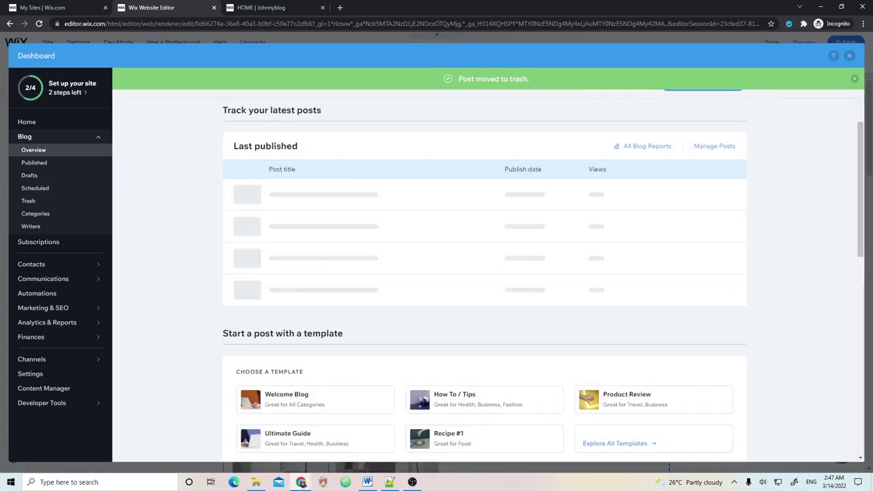
left_click(726, 226)
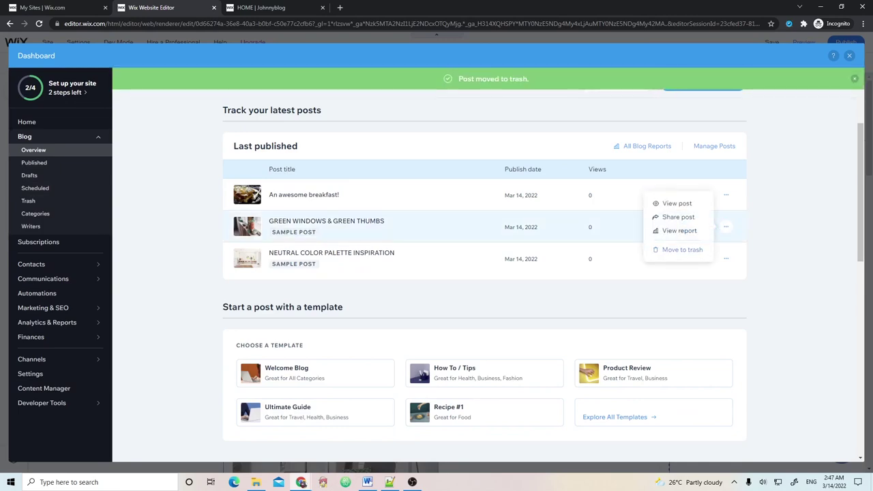
left_click(683, 250)
left_click(530, 294)
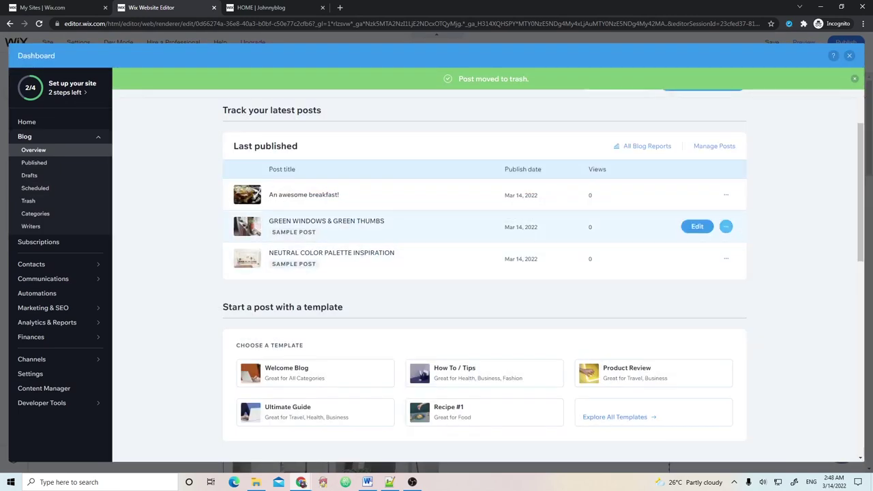
left_click(726, 226)
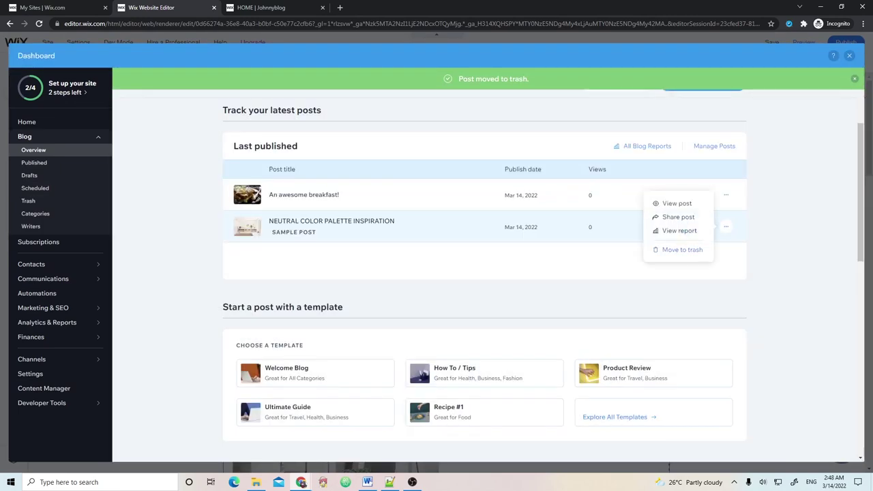
left_click(678, 250)
left_click(530, 295)
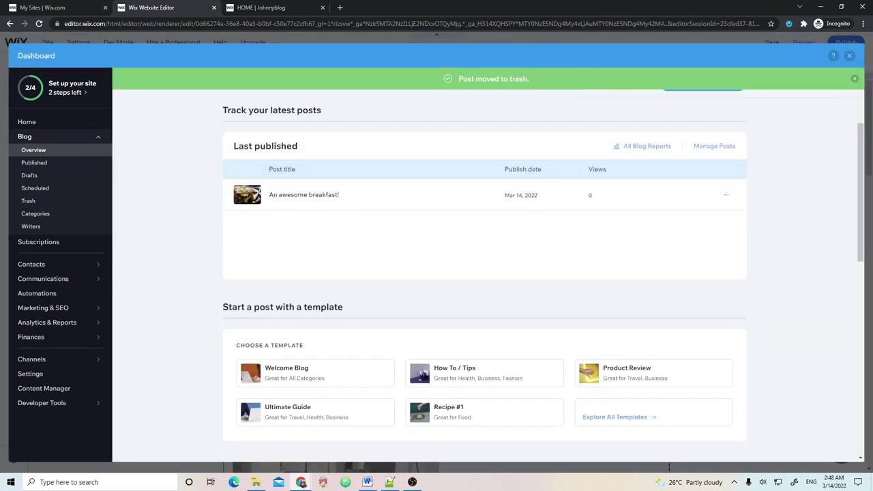
Open the blog's trash and examine the list of removed sample posts
left_click(28, 200)
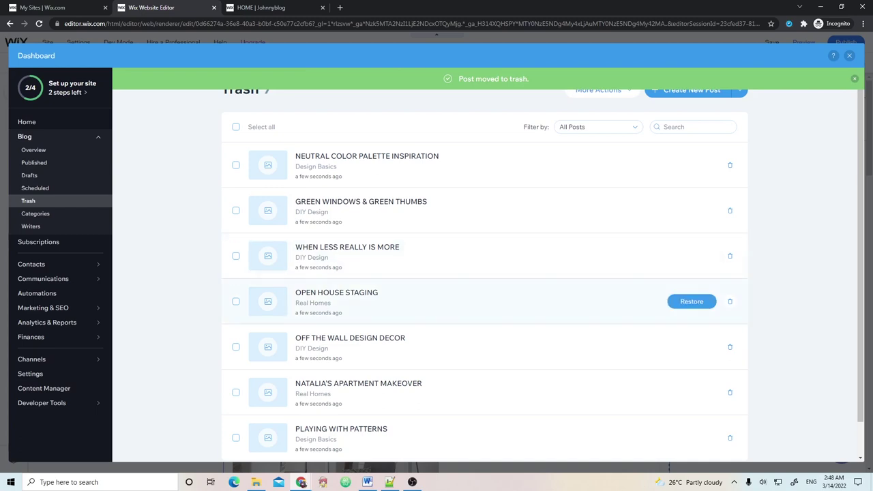
scroll(692, 310, "down", 1)
scroll(691, 307, "up", 1)
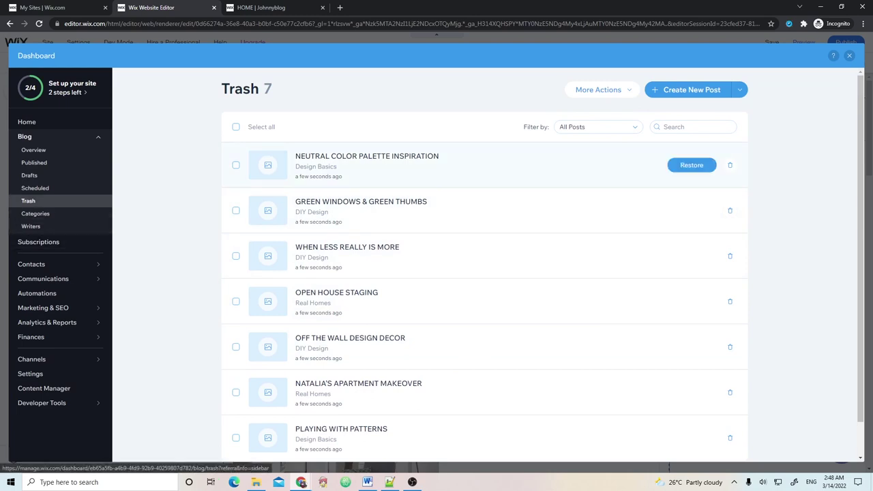
Select the NEUTRAL COLOR PALETTE INSPIRATION, WHEN LESS REALLY IS MORE and OPEN HOUSE STAGING posts in the trash and view the additional blog actions
left_click(236, 164)
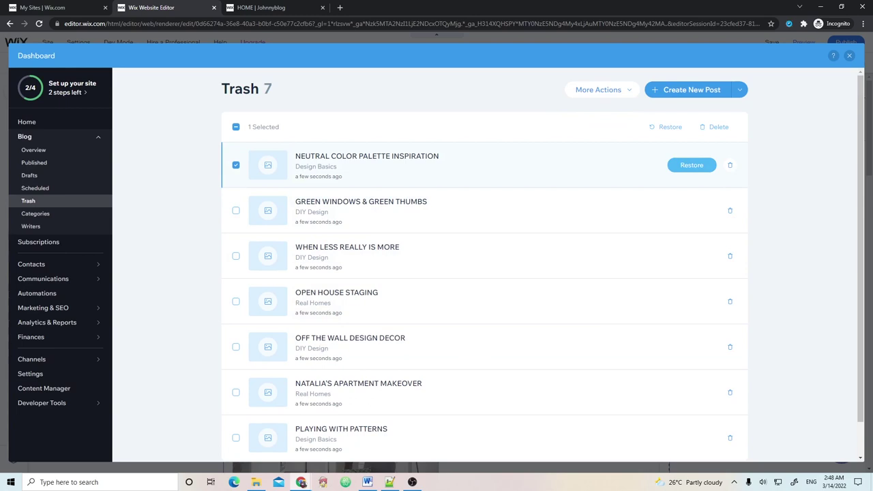
left_click(236, 300)
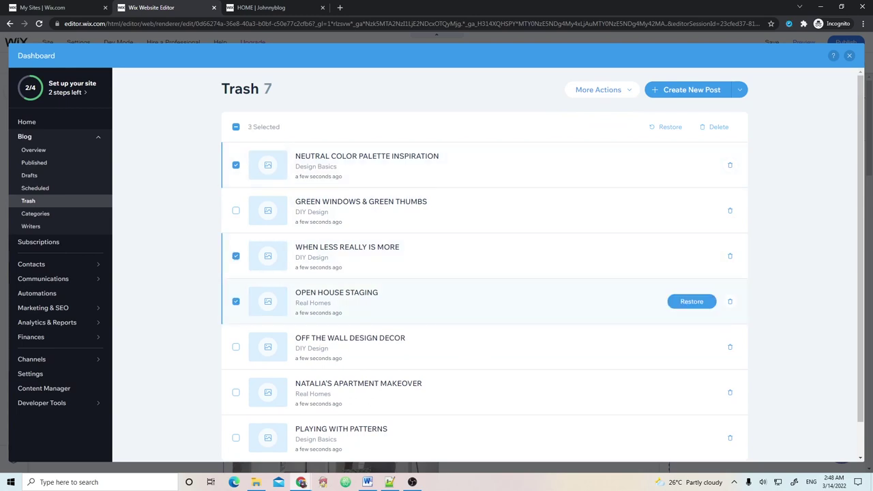
left_click(235, 256)
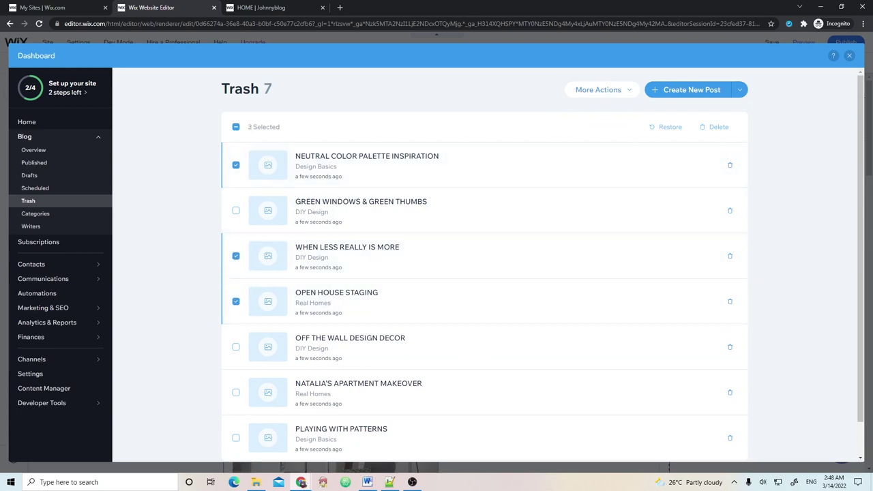
left_click(598, 89)
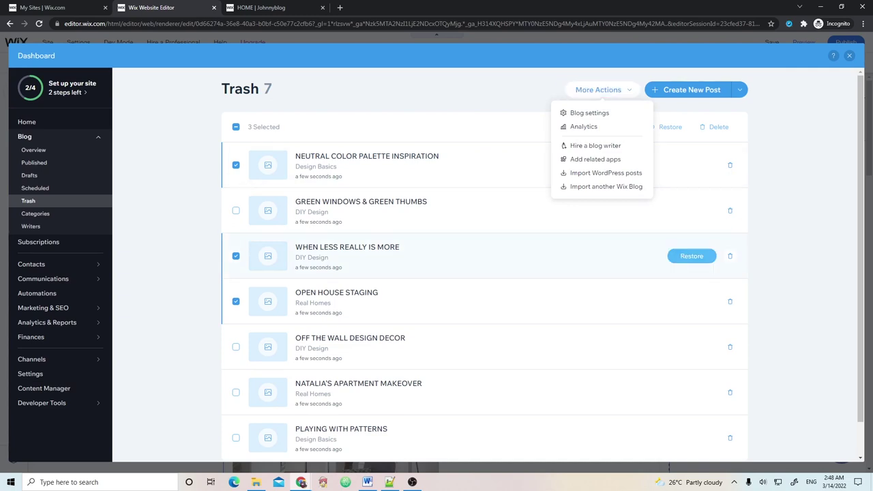
key("Escape")
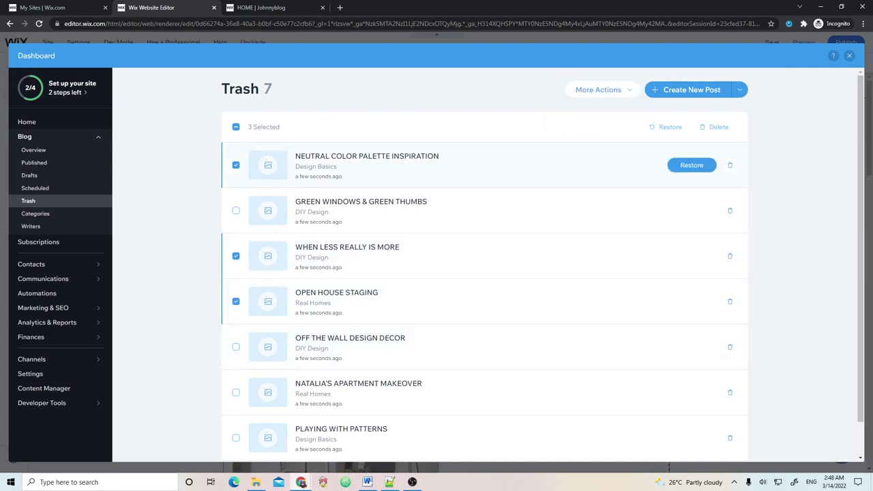
Return to the blog overview to check the last published posts, and close the dashboard
left_click(34, 149)
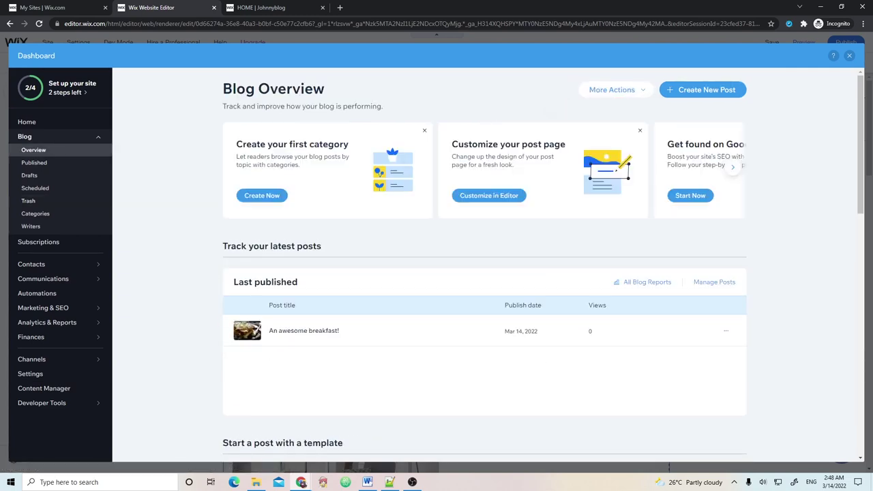
scroll(484, 273, "down", 2)
scroll(484, 273, "up", 2)
left_click(849, 56)
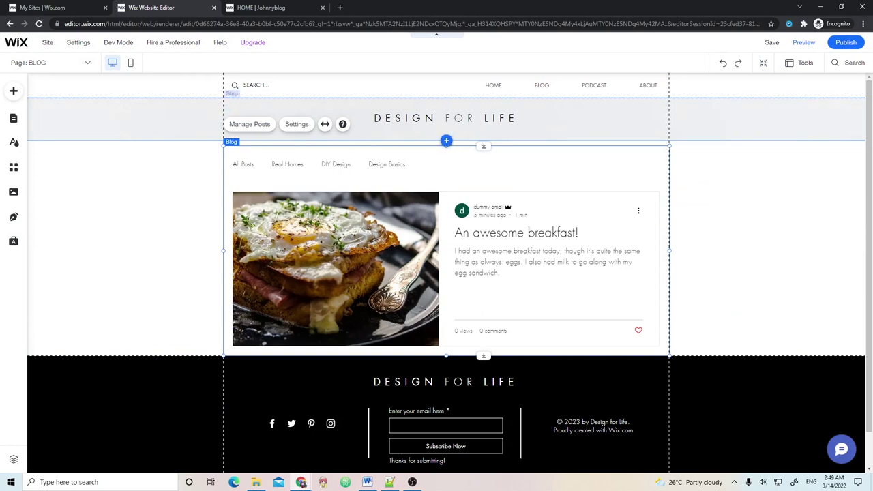
Reload the site editor and check the post list on the HOME page
key("F5")
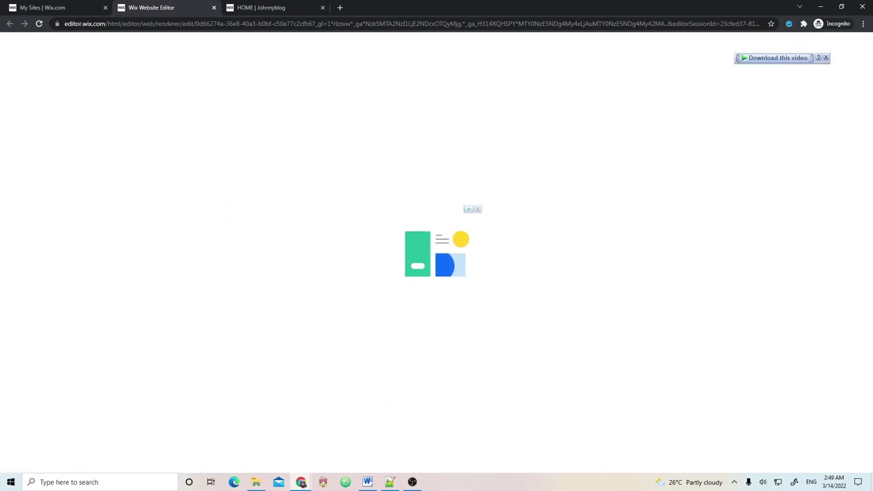
scroll(437, 273, "down", 2)
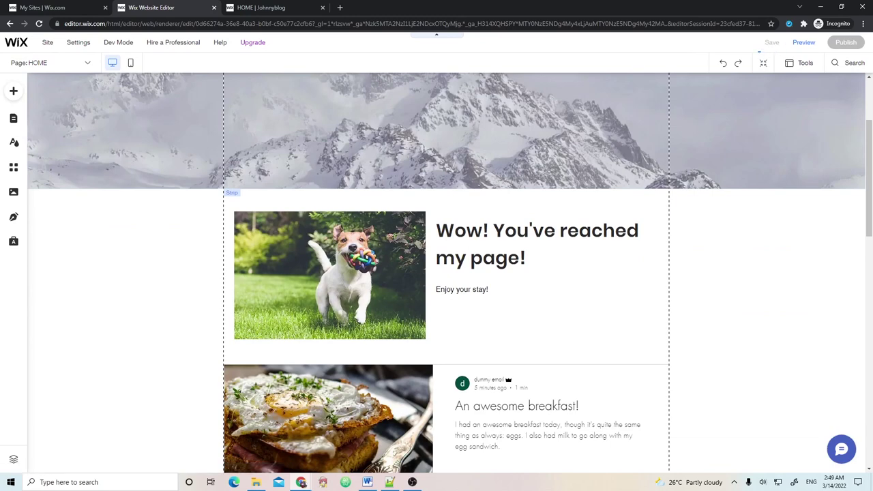
scroll(450, 273, "down", 2)
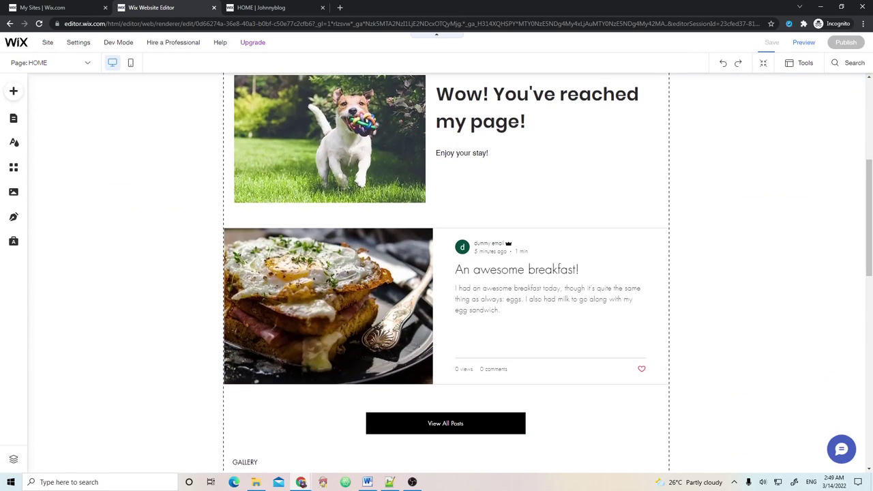
scroll(450, 273, "up", 3)
scroll(450, 273, "down", 2)
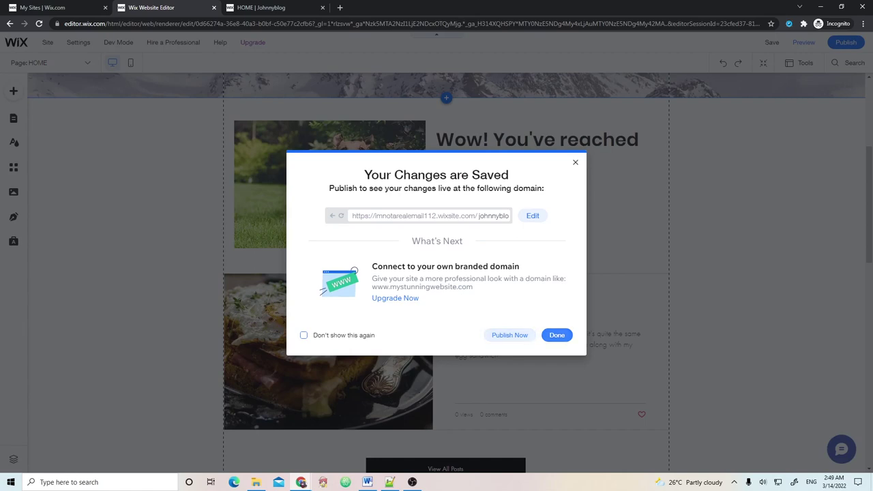
Publish the saved site and dismiss the prompt about editing it for mobile
left_click(509, 335)
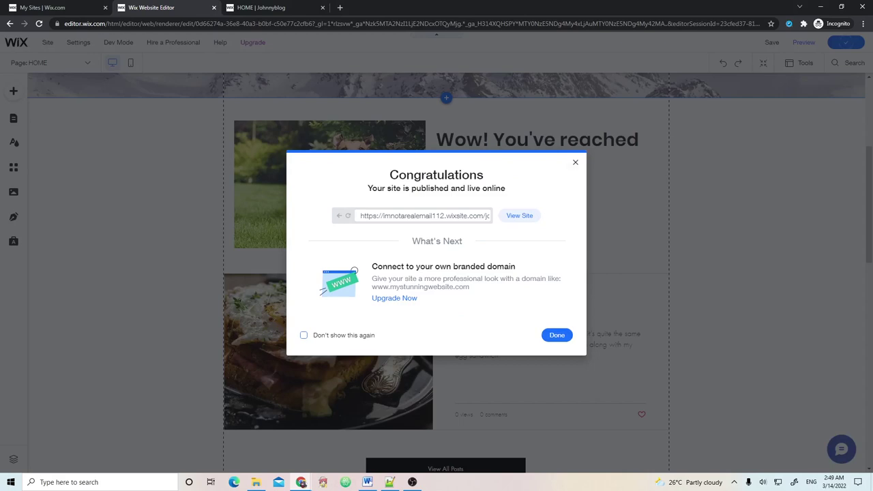
key("Return")
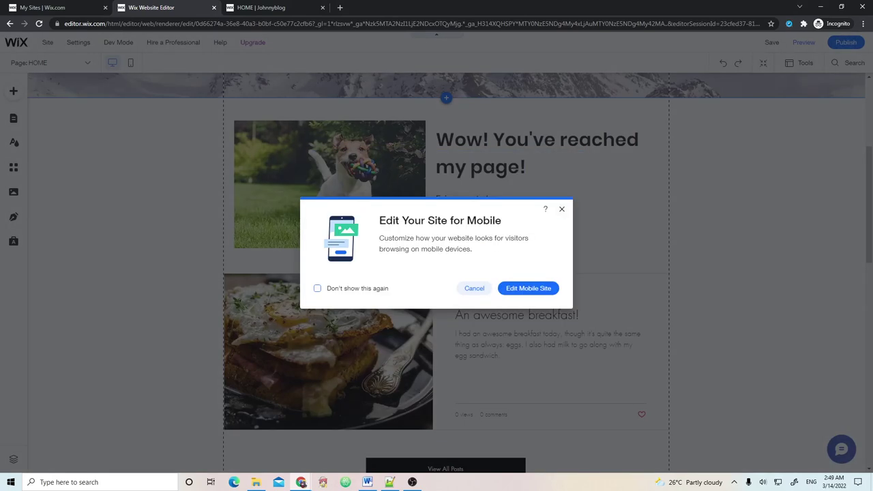
key("Escape")
Examine the HOME page in the editor between the mountain header, the welcome section and the breakfast post
scroll(447, 273, "up", 3)
scroll(446, 272, "down", 2)
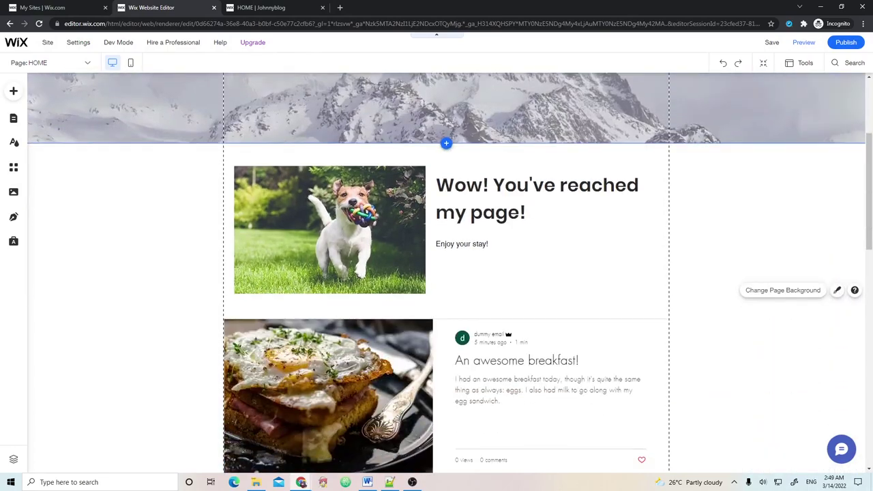
scroll(446, 273, "up", 3)
scroll(446, 273, "down", 4)
scroll(446, 273, "up", 2)
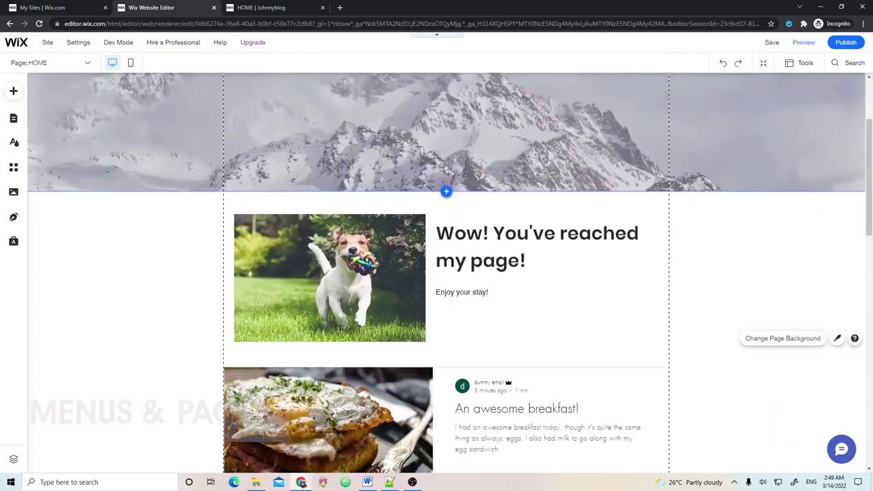
scroll(446, 273, "up", 2)
scroll(446, 273, "down", 4)
scroll(446, 273, "up", 3)
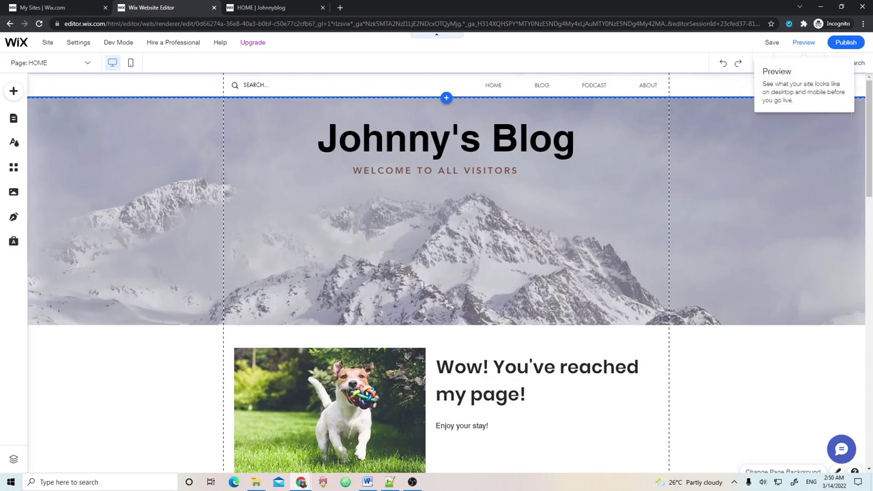
Preview the site and examine the HOME and BLOG pages
left_click(803, 42)
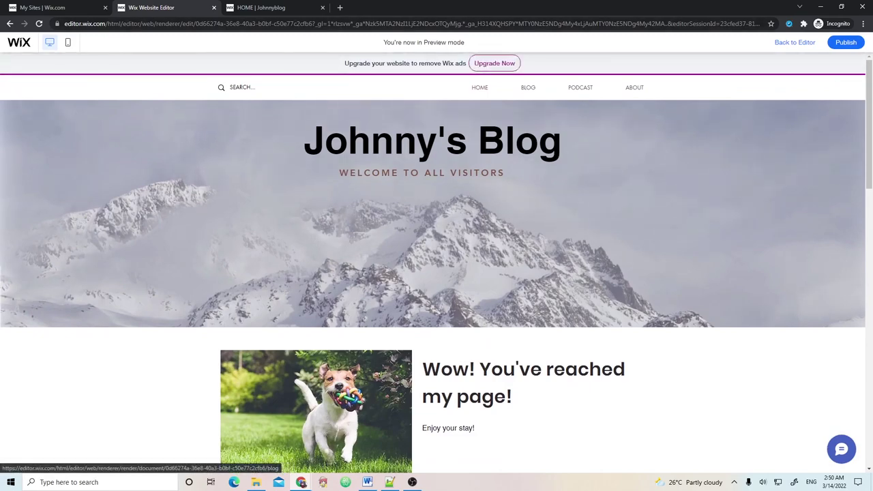
scroll(437, 273, "down", 3)
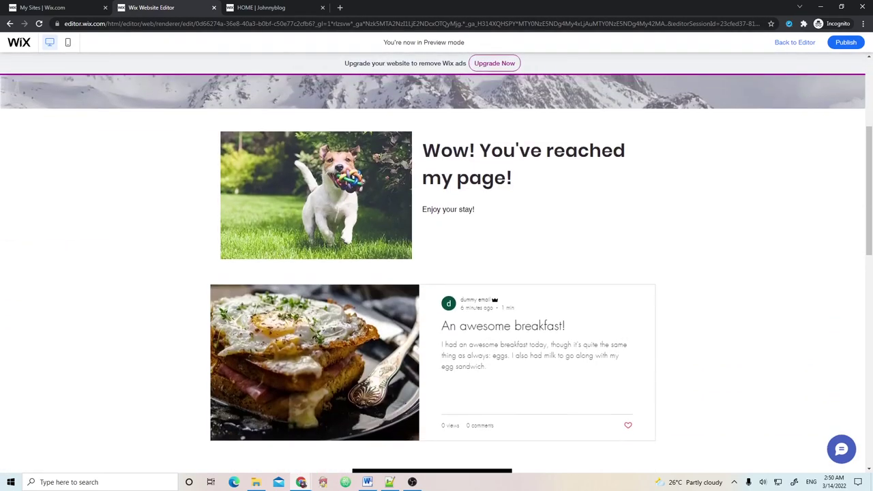
scroll(437, 273, "up", 3)
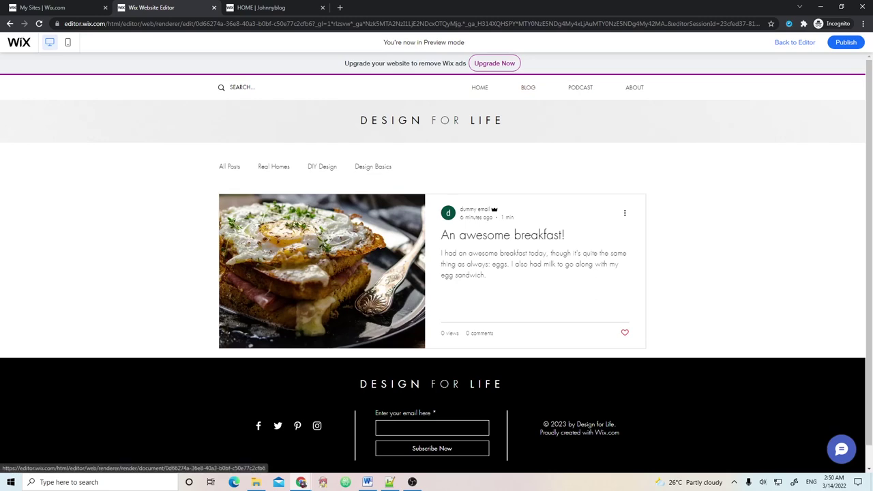
Check the HOME, PODCAST and ABOUT pages in the preview, then return to editing the site
left_click(480, 87)
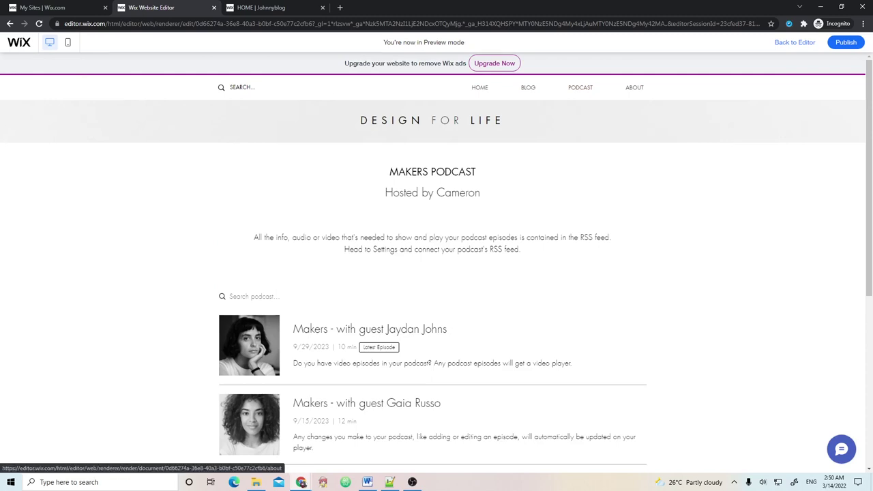
left_click(635, 88)
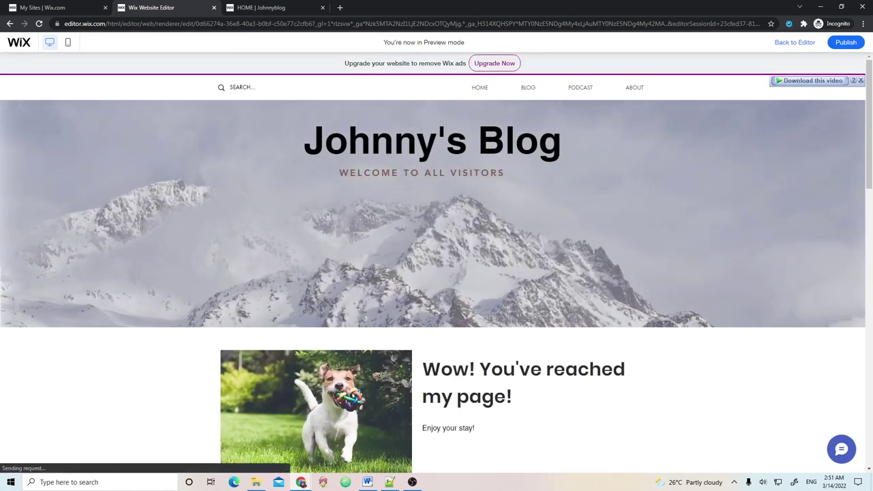
key("ctrl+shift+p")
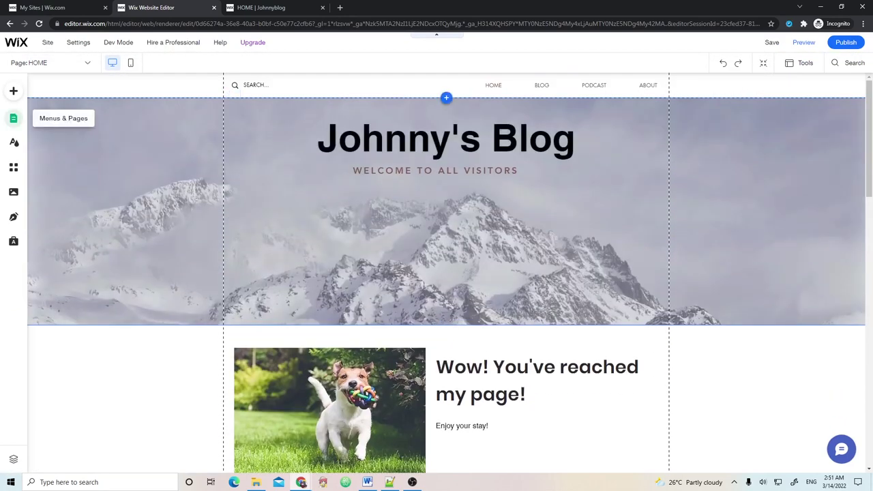
Delete the PODCAST page from the site menu together with its Wix Podcast Player app
left_click(12, 118)
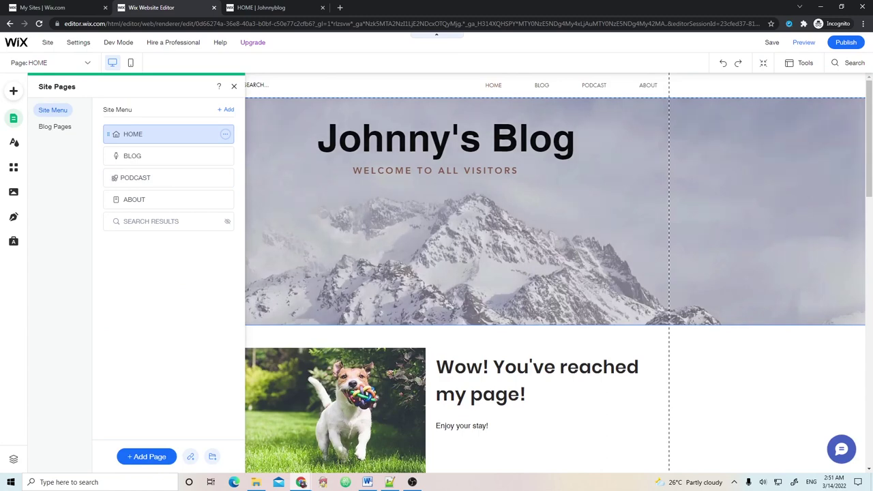
left_click(225, 178)
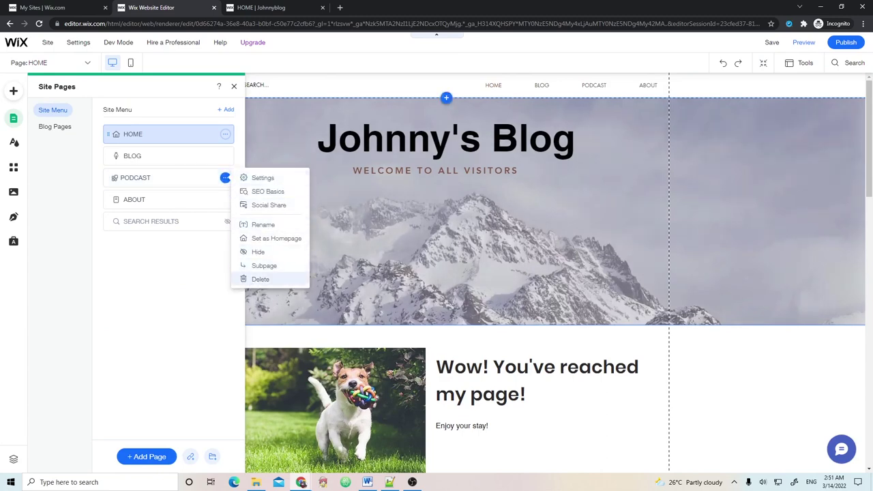
left_click(260, 279)
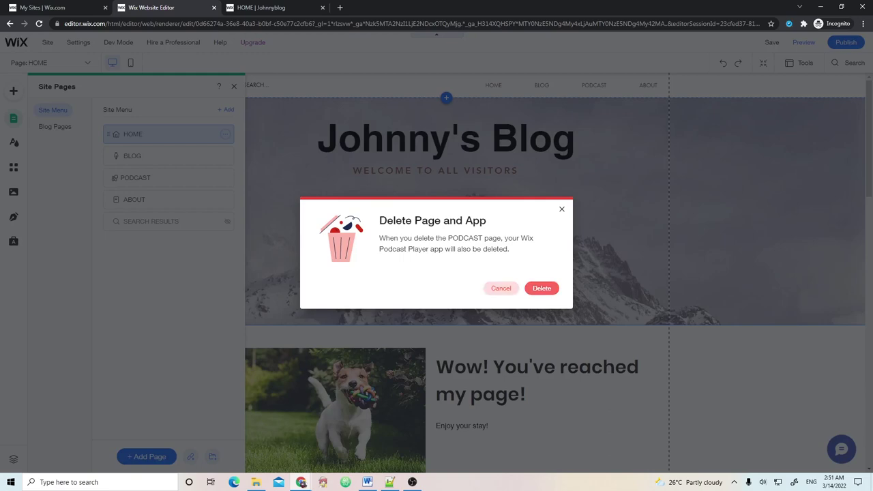
left_click(541, 288)
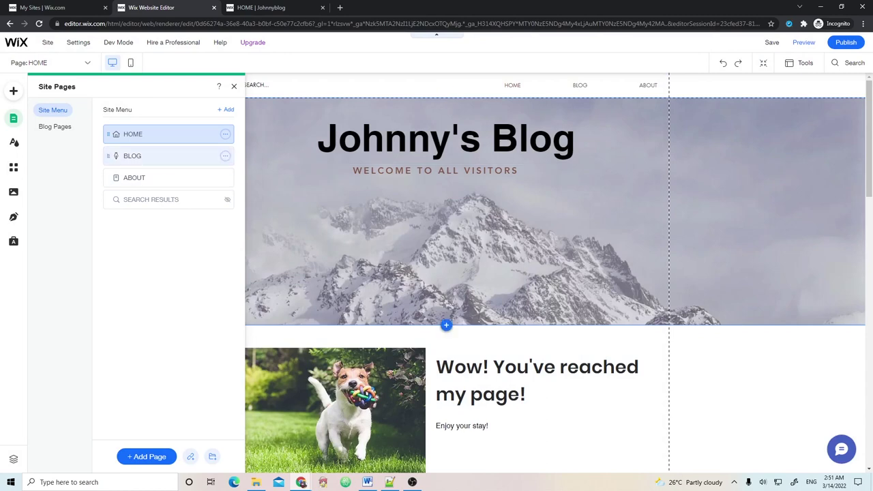
Rename the BLOG page in the site menu as JOURNAL
left_click(157, 156)
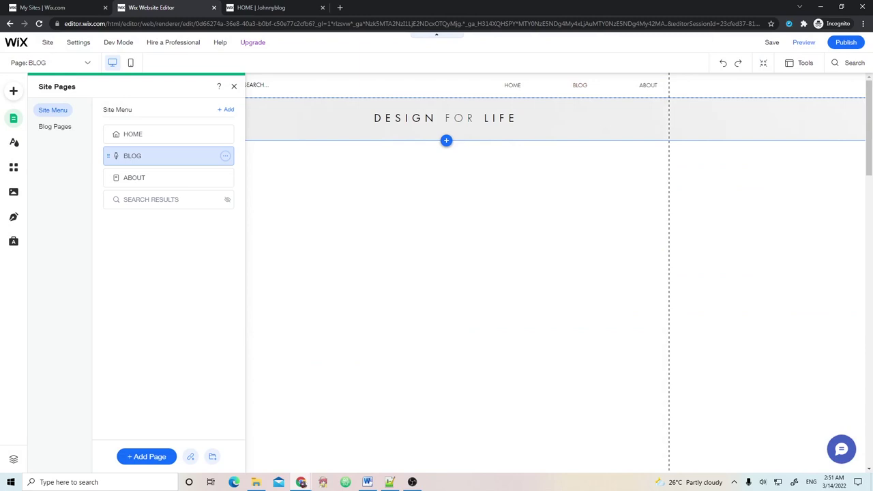
left_click(226, 156)
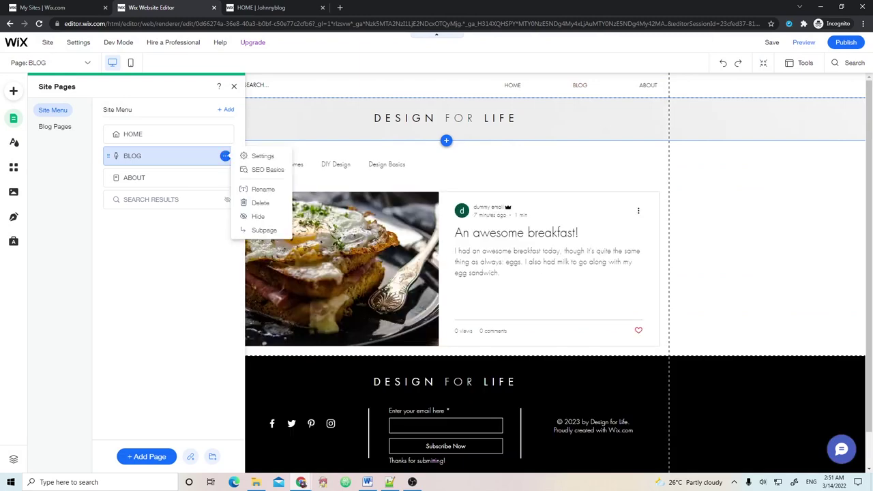
left_click(263, 189)
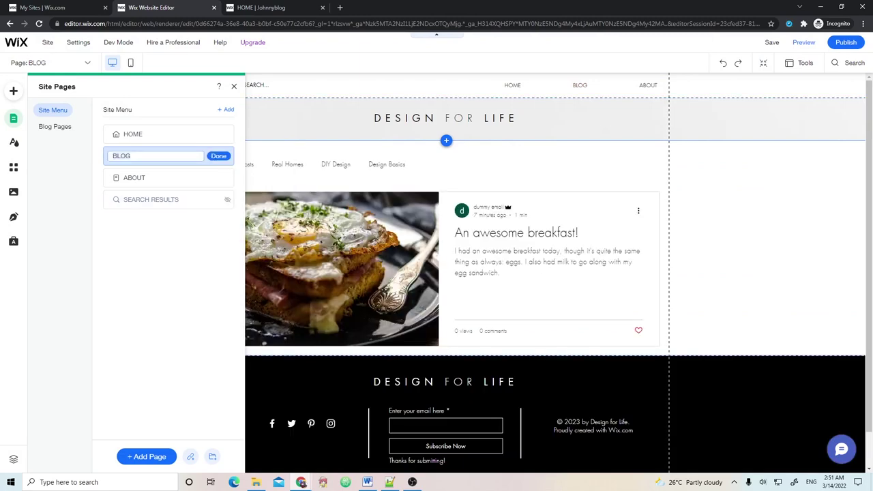
key("BackSpace")
key("BackSpace")
key("BackSpace")
key("BackSpace")
type("JOURNAL")
key("Return")
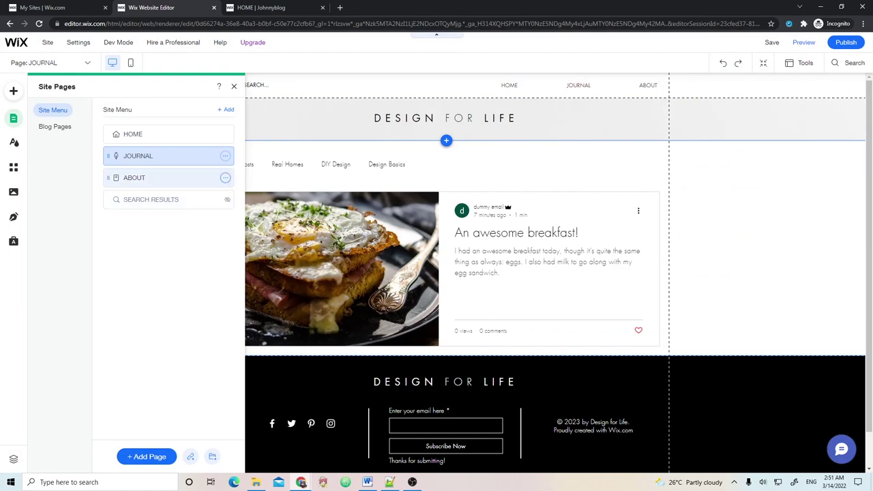
Rename the ABOUT page in the site menu as WHO AM I
left_click(225, 177)
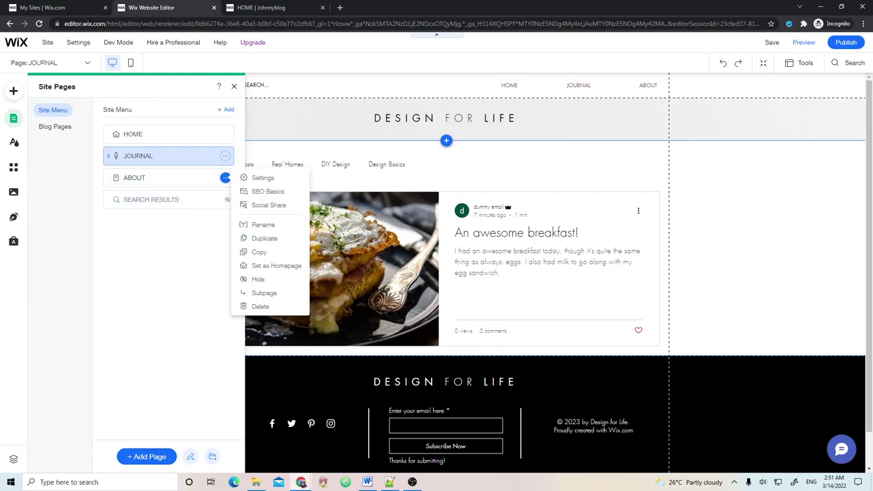
left_click(263, 225)
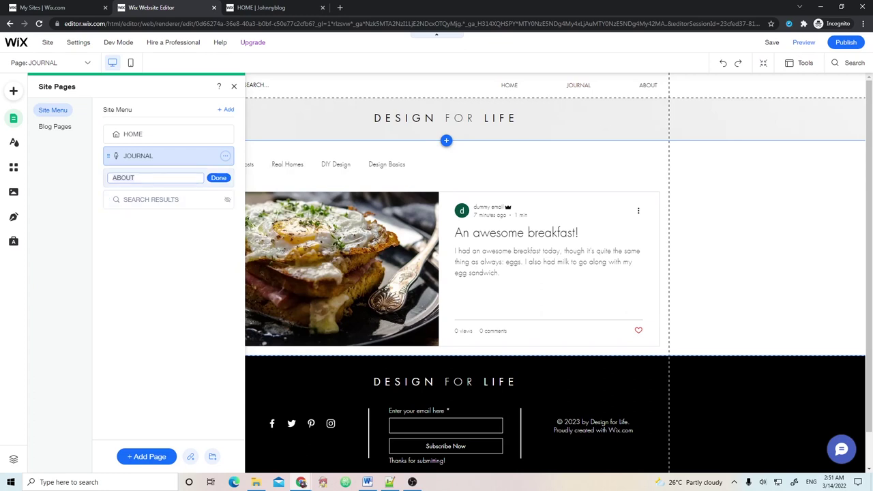
type("W")
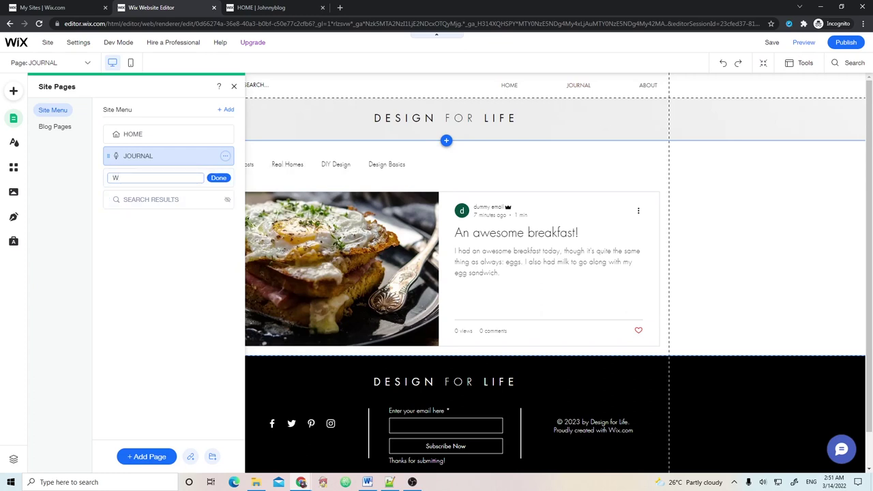
type("HO AM I")
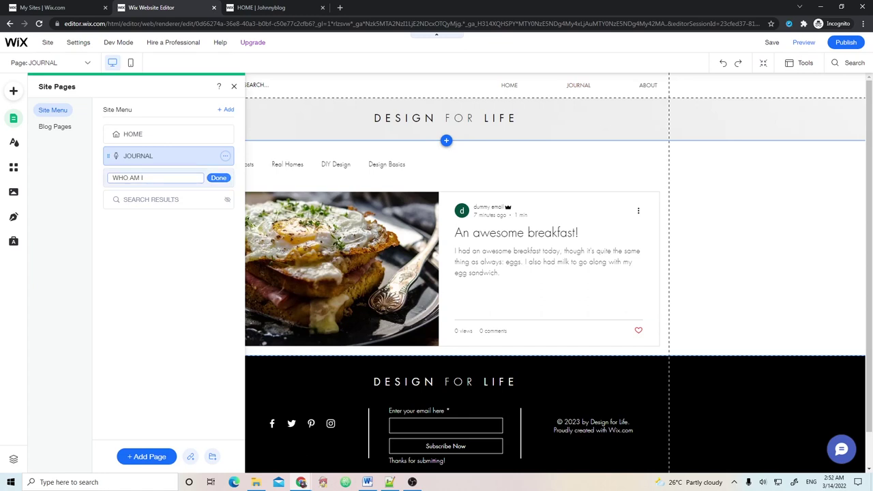
key("Return")
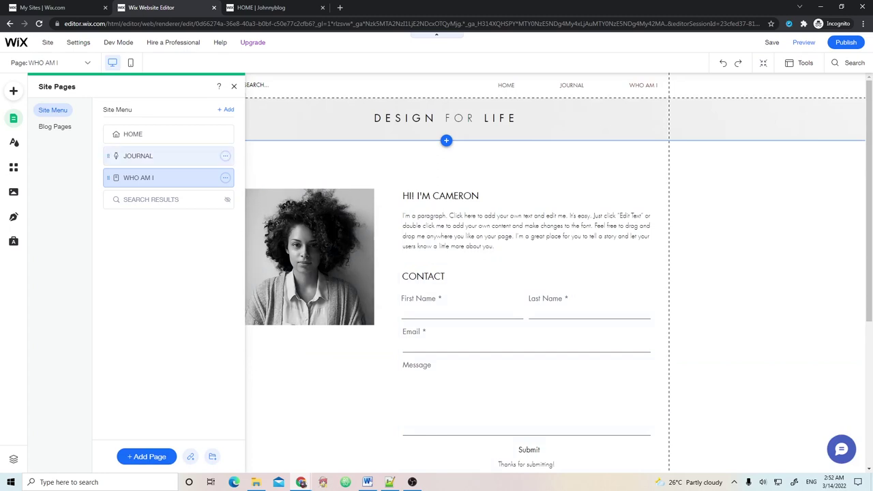
Look through the JOURNAL, WHO AM I and HOME pages, ending on the JOURNAL page's blog feed and footer
left_click(138, 155)
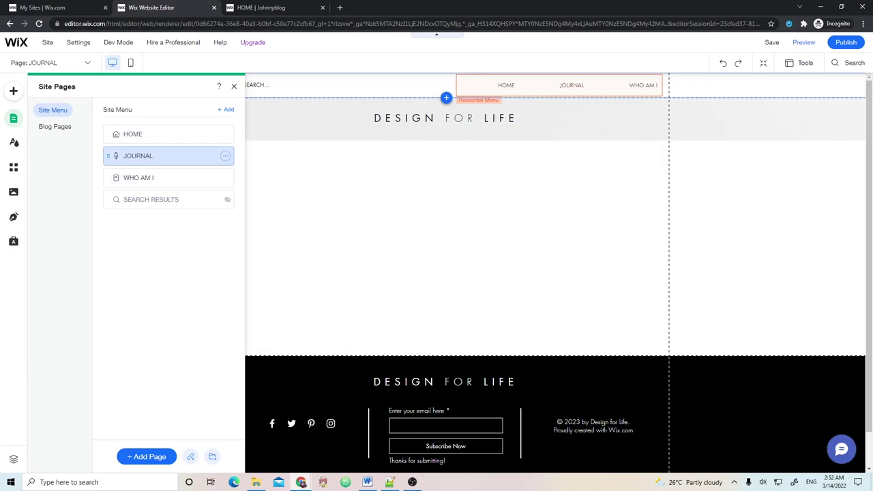
left_click(138, 177)
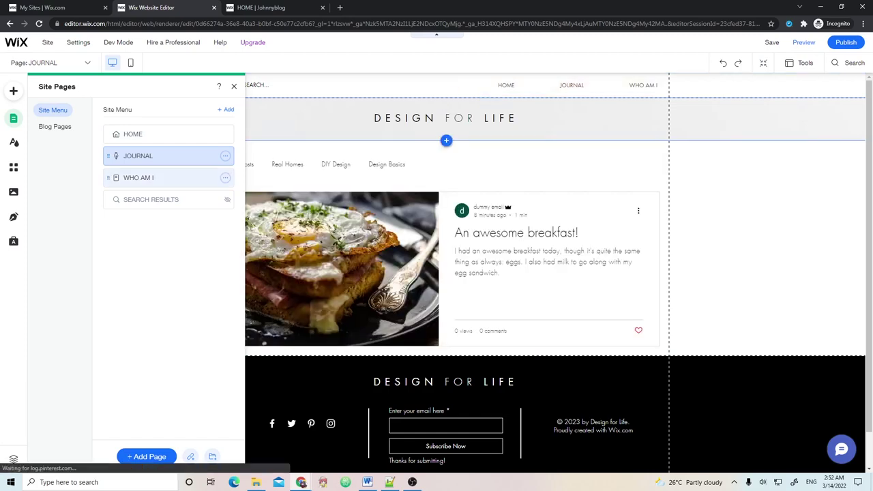
left_click(137, 133)
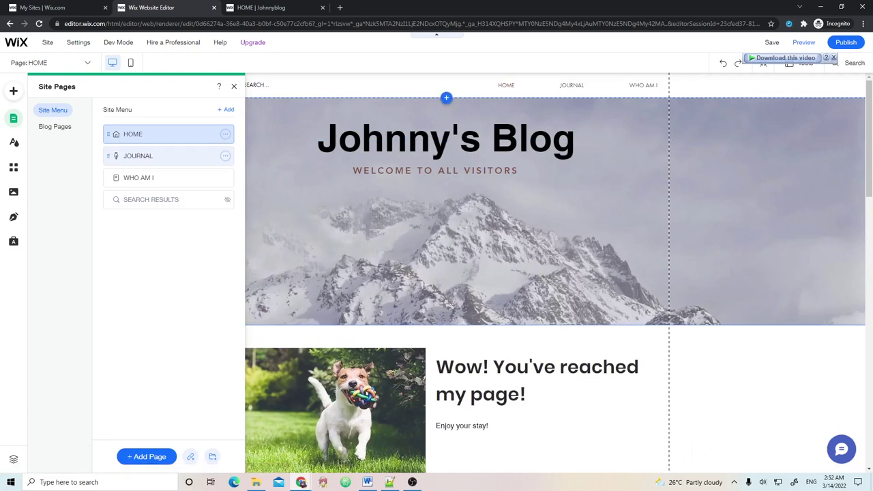
left_click(138, 156)
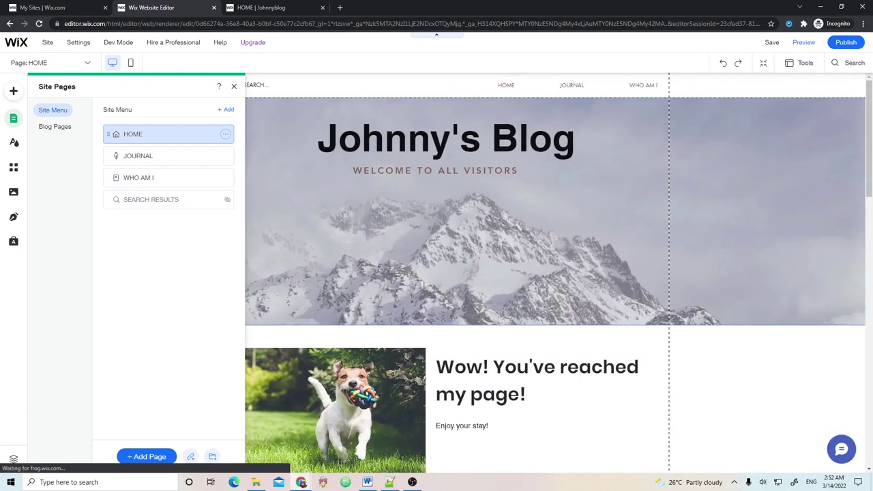
left_click(138, 156)
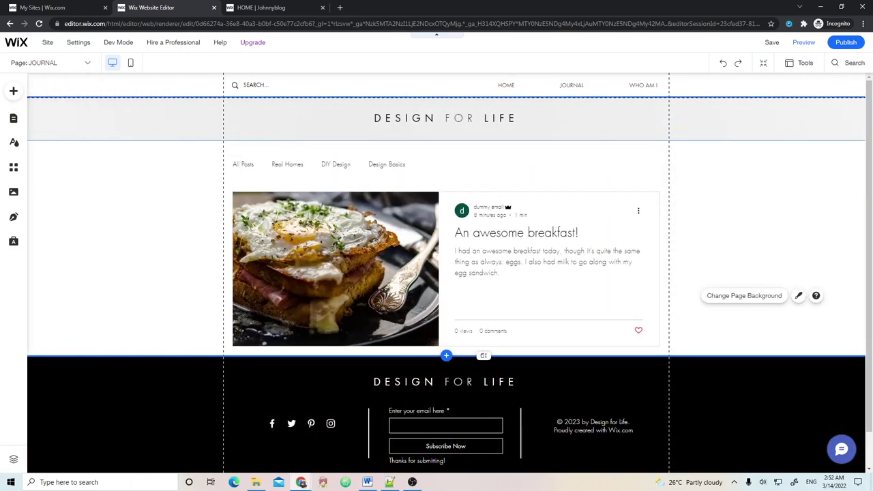
scroll(447, 272, "down", 1)
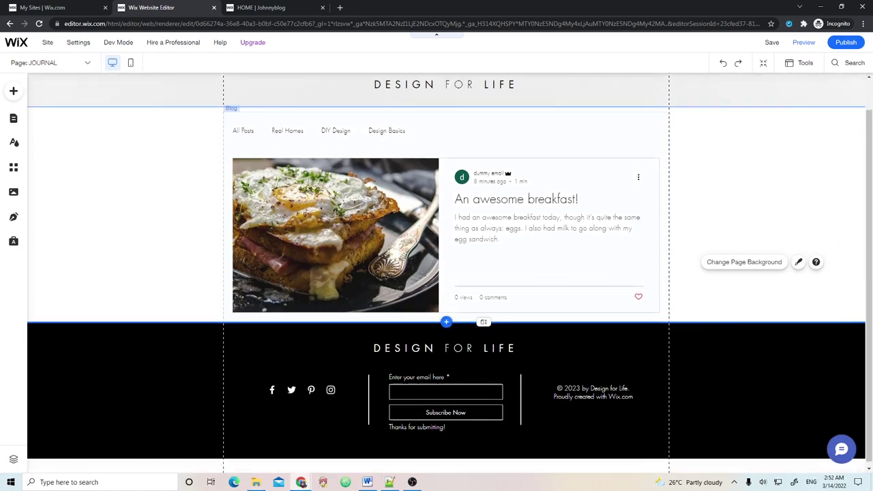
scroll(447, 273, "up", 1)
Delete the Real Homes category in the blog's category management
left_click(335, 273)
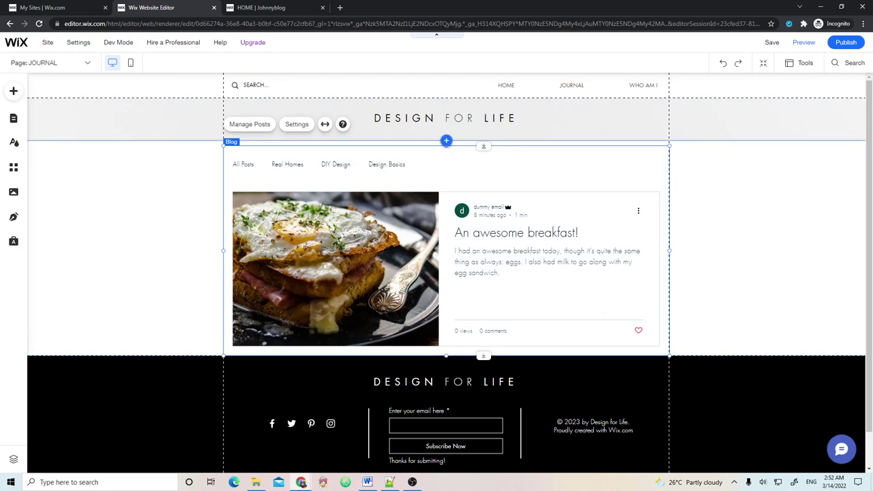
left_click(13, 216)
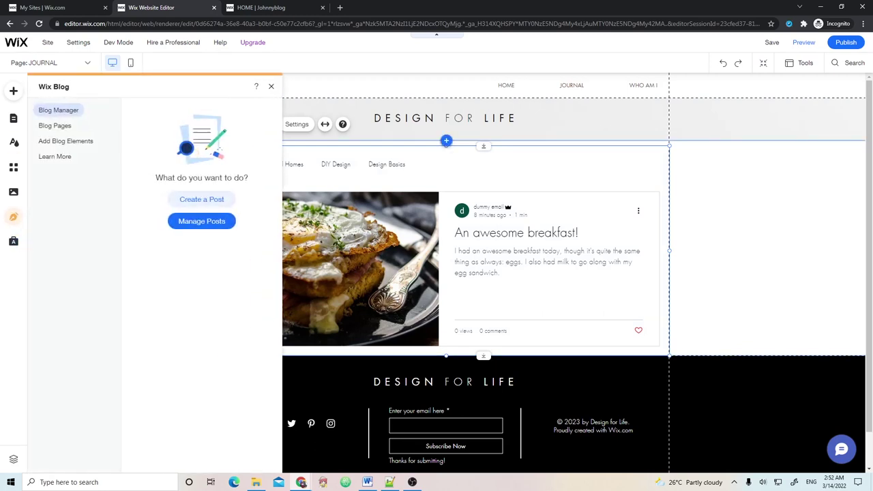
left_click(201, 221)
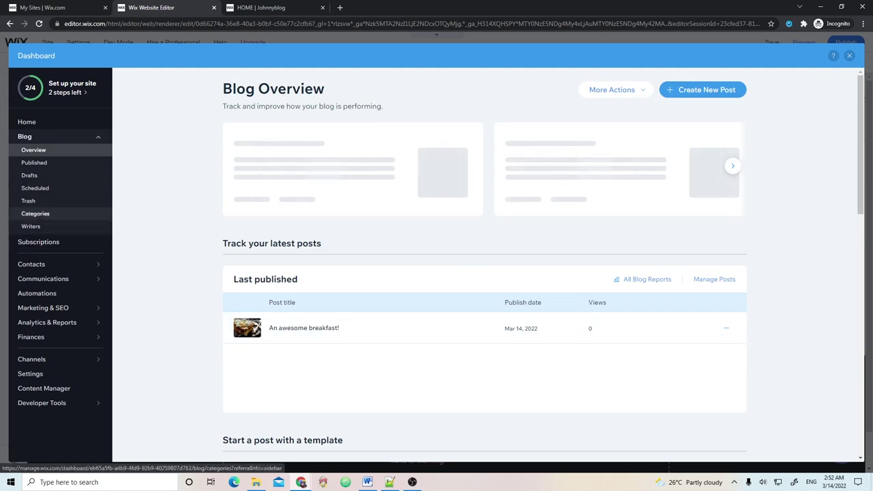
left_click(36, 213)
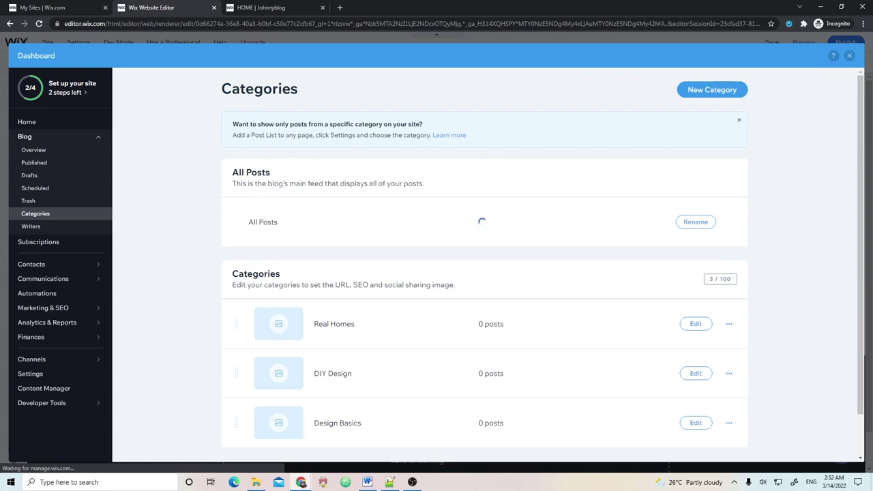
scroll(484, 272, "down", 1)
left_click(729, 277)
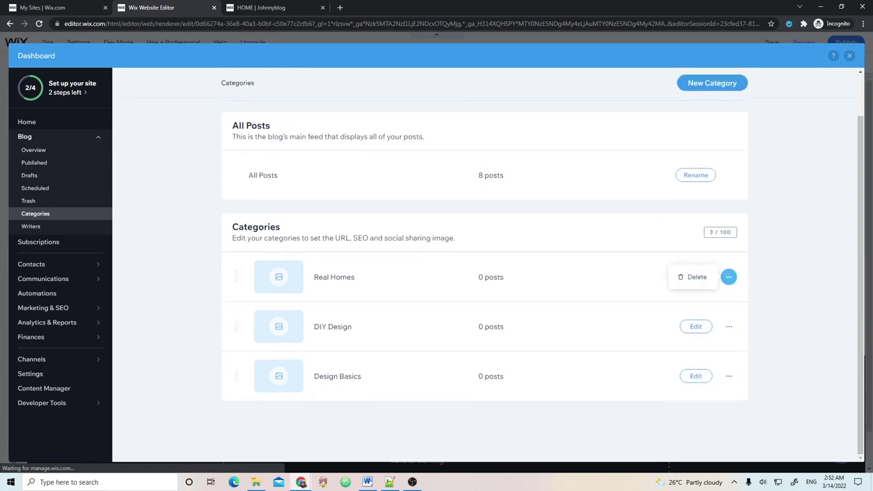
left_click(693, 277)
left_click(552, 294)
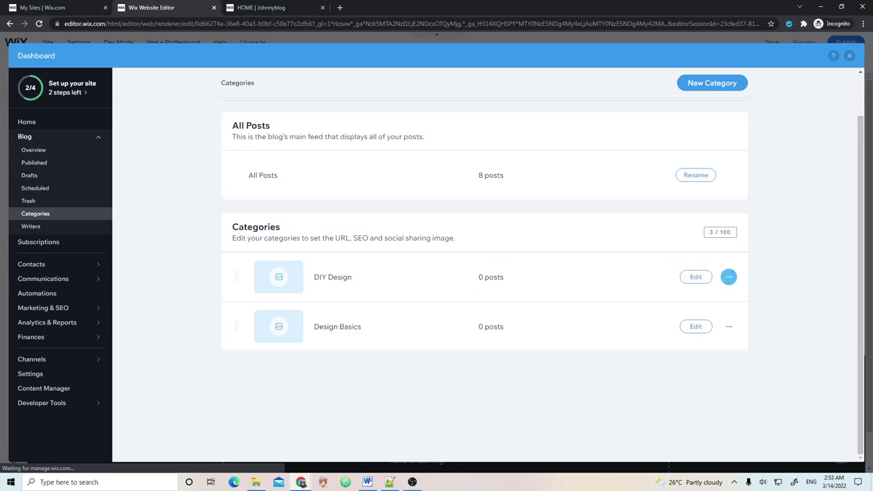
Delete the DIY Design and Design Basics blog categories and close the dashboard
left_click(729, 277)
left_click(692, 277)
left_click(542, 294)
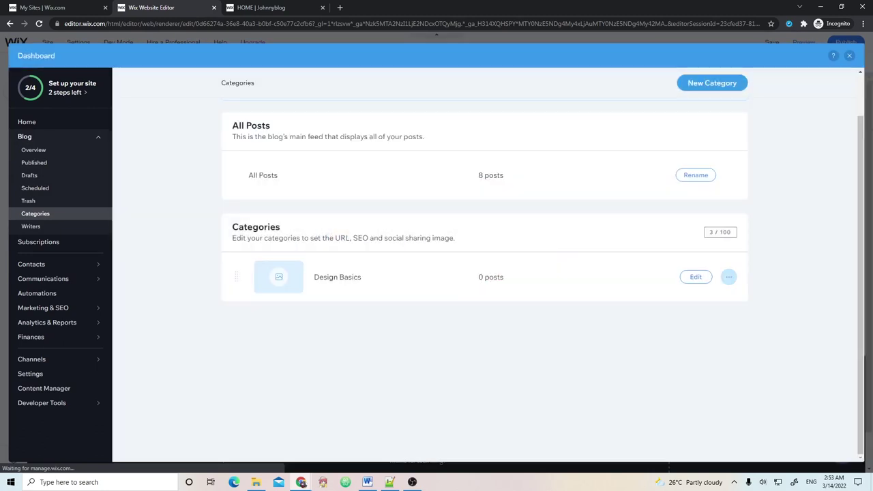
left_click(728, 277)
left_click(693, 277)
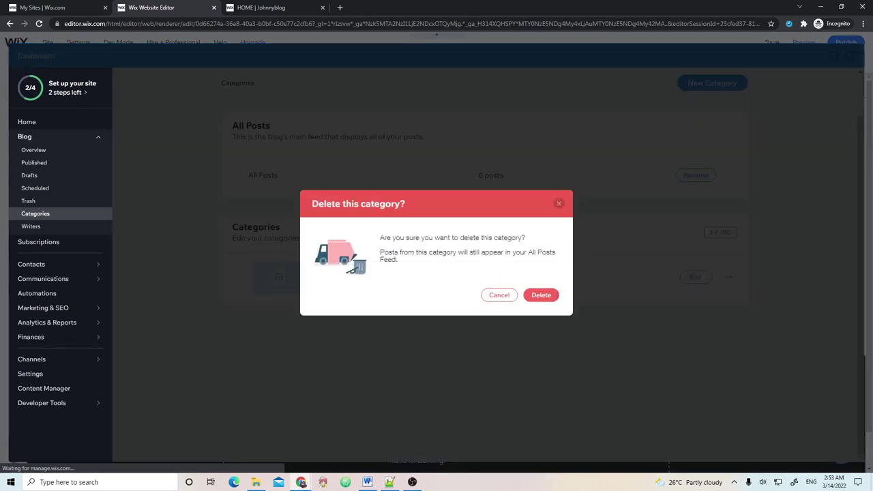
left_click(542, 294)
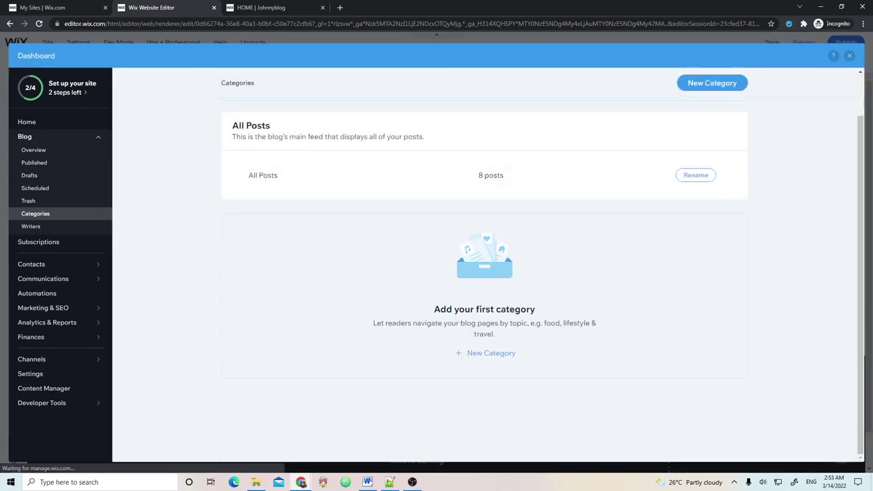
left_click(849, 55)
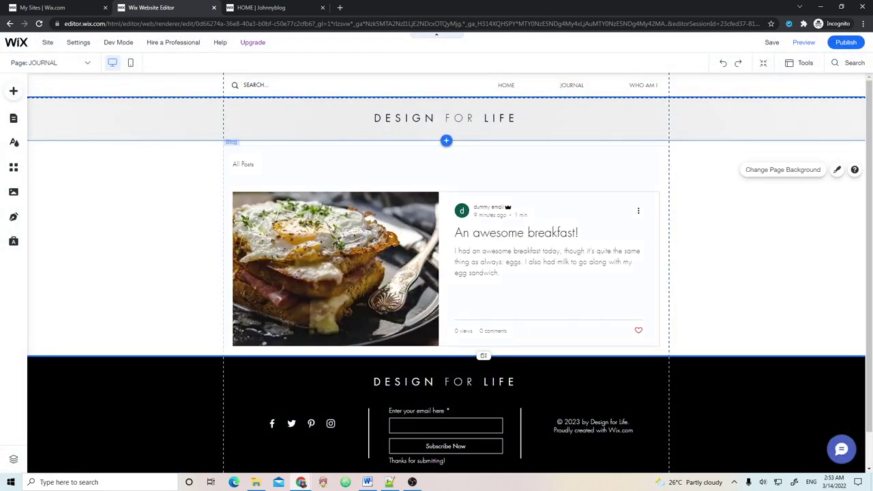
Look at the HOME page's title banner for comparison and return to the JOURNAL page through the site menu
left_click(446, 118)
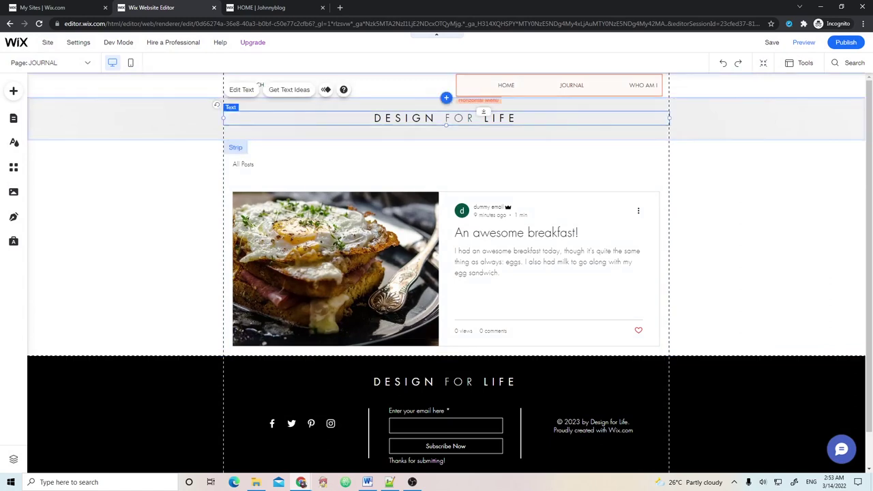
left_click(13, 118)
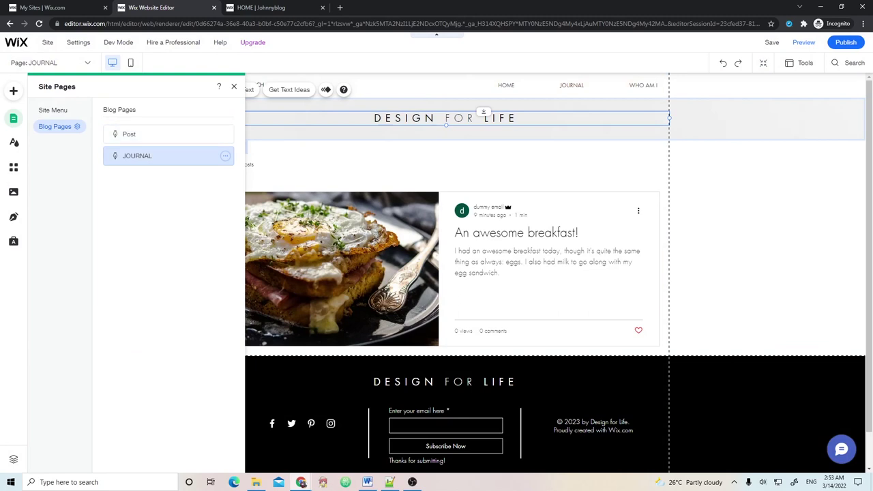
left_click(53, 110)
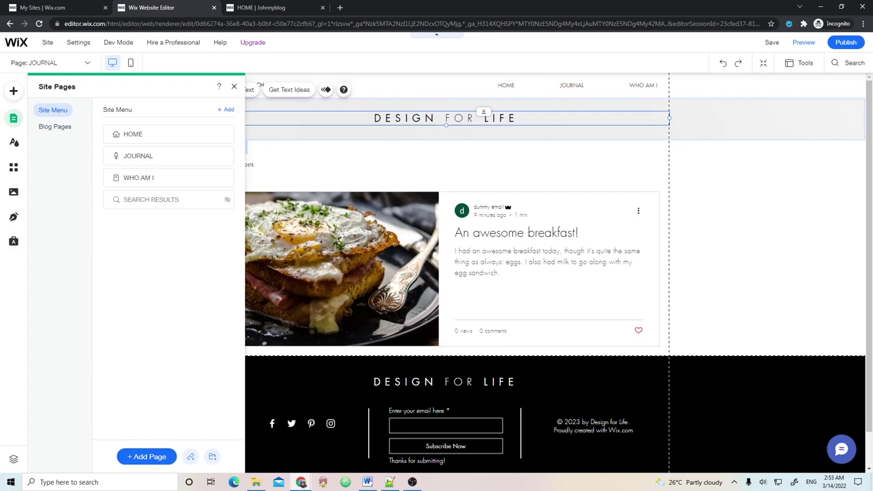
left_click(157, 134)
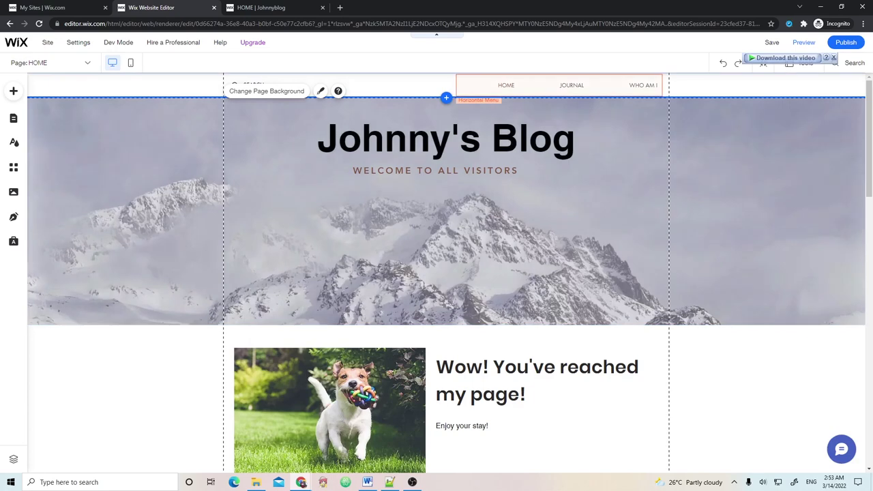
left_click(13, 118)
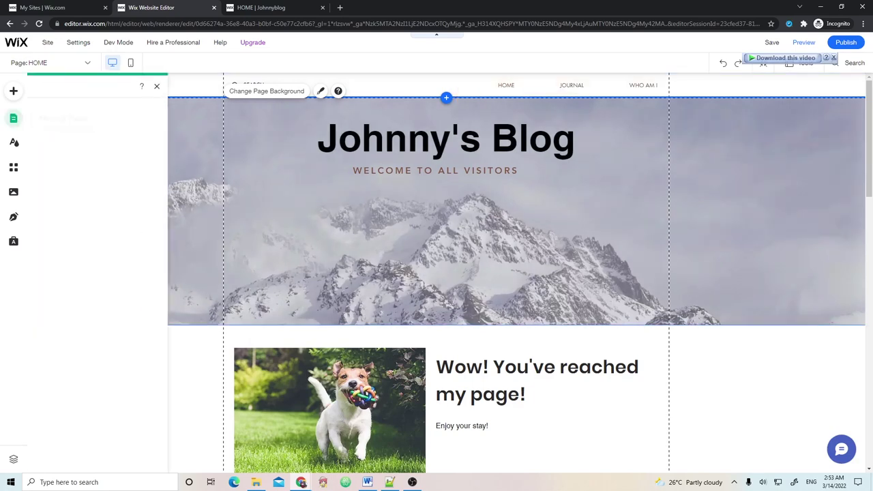
left_click(138, 155)
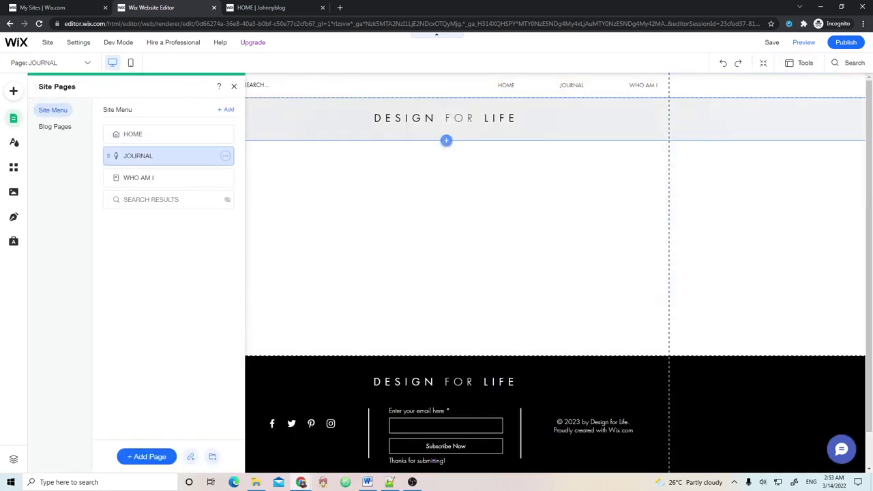
Replace the DESIGN FOR LIFE title in the JOURNAL page's top strip with "JOHNNY'S JOURNAL"
left_click(478, 118)
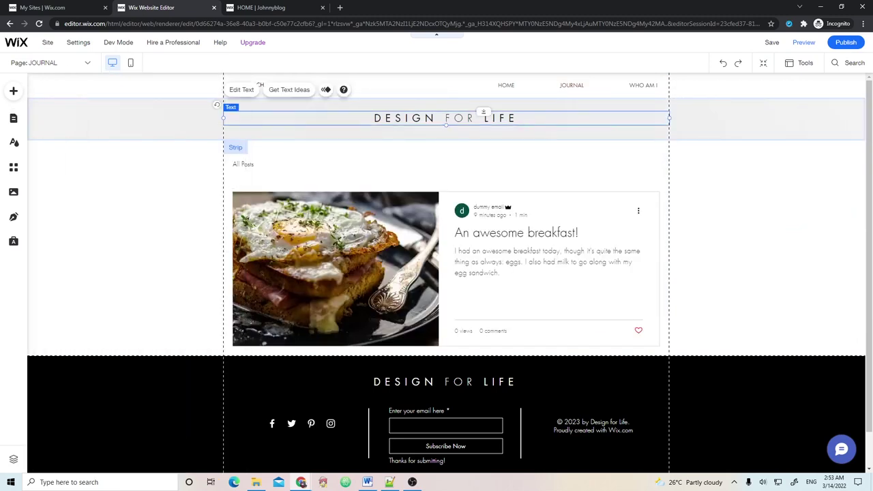
double_click(483, 114)
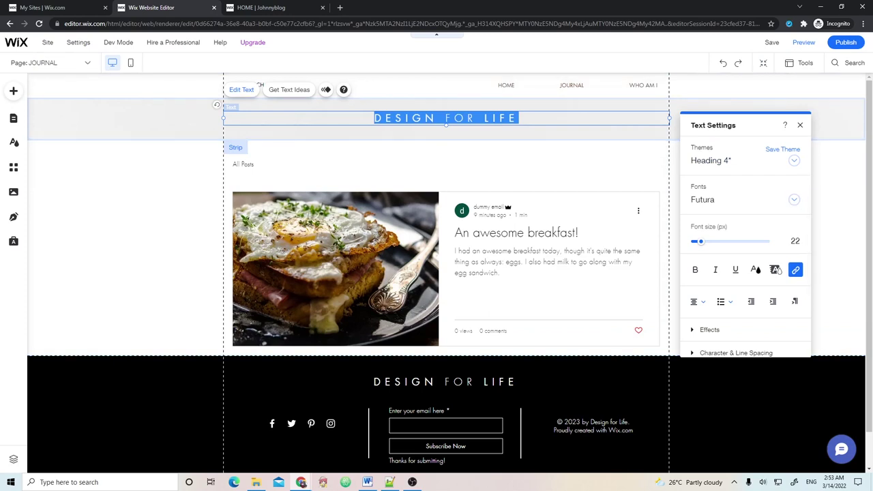
key("BackSpace")
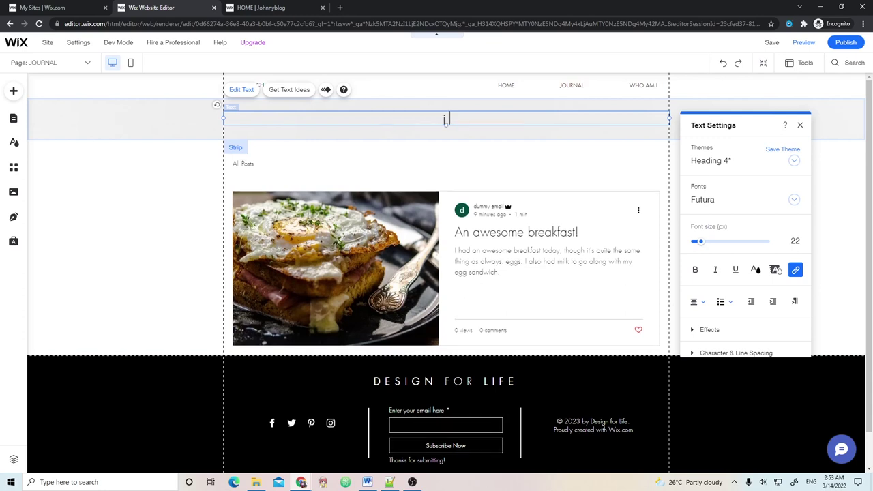
type("joh")
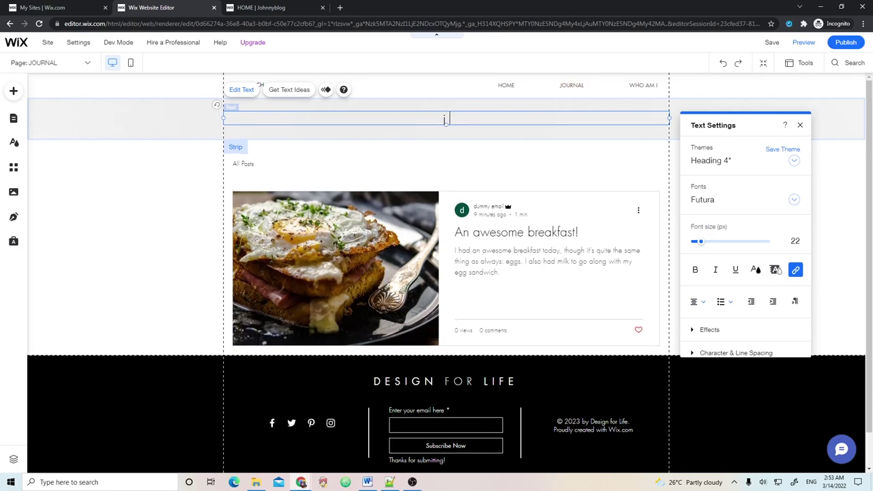
key("BackSpace")
key("BackSpace")
key("BackSpace")
type("johnny's journal")
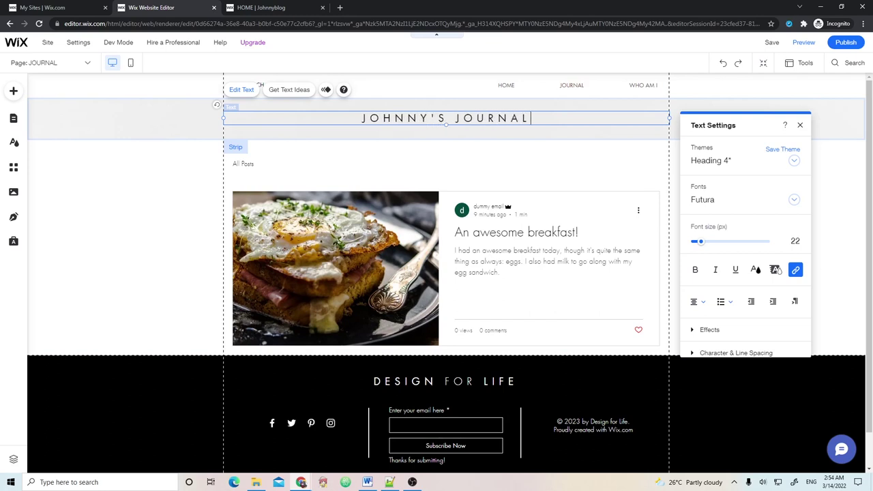
Format the whole JOURNAL page title at 49 px in bold with text effect D
key("shift+Left")
key("shift+Left")
key("shift+Left")
key("shift+Left")
key("shift+Left")
key("shift+Left")
key("shift+Left")
key("shift+Left")
key("shift+Left")
key("shift+Left")
key("shift+Left")
key("shift+Left")
key("shift+Left")
key("shift+Left")
key("shift+Left")
key("shift+Left")
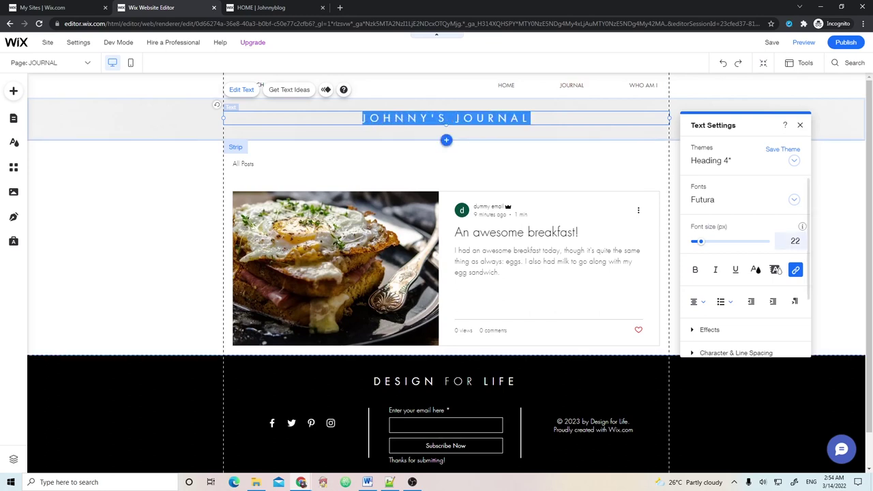
left_click_drag(700, 242, 712, 242)
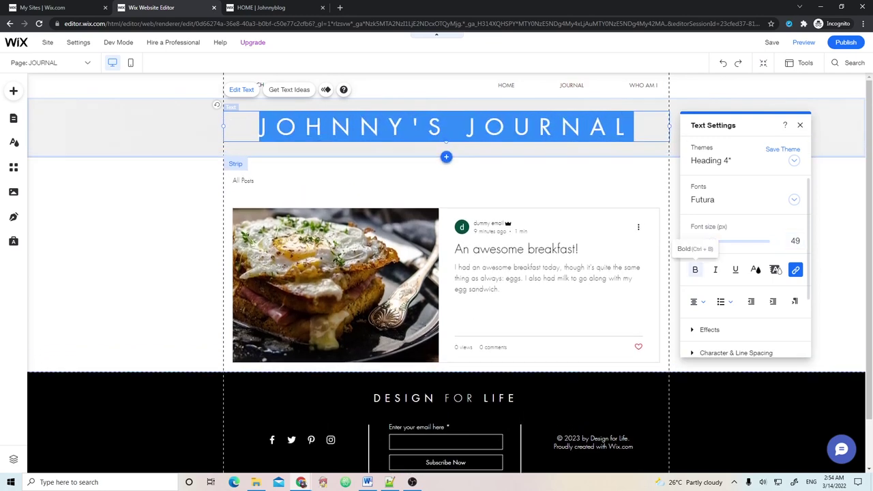
left_click(695, 269)
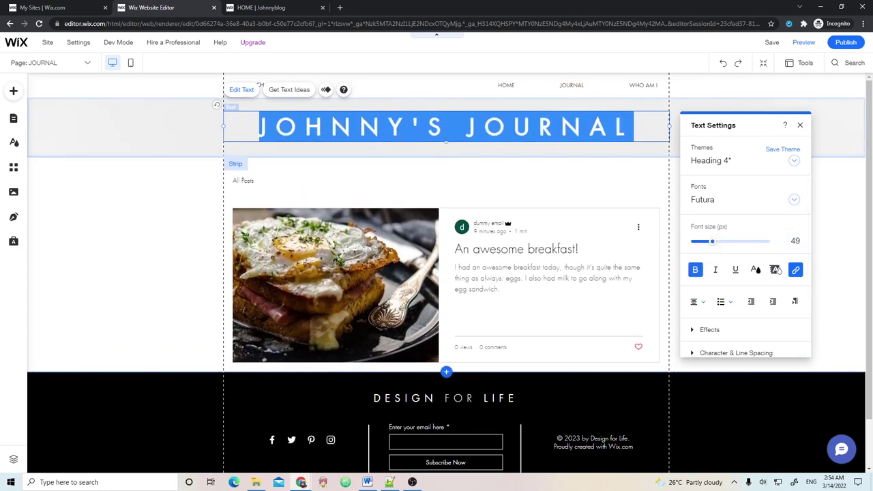
left_click(710, 330)
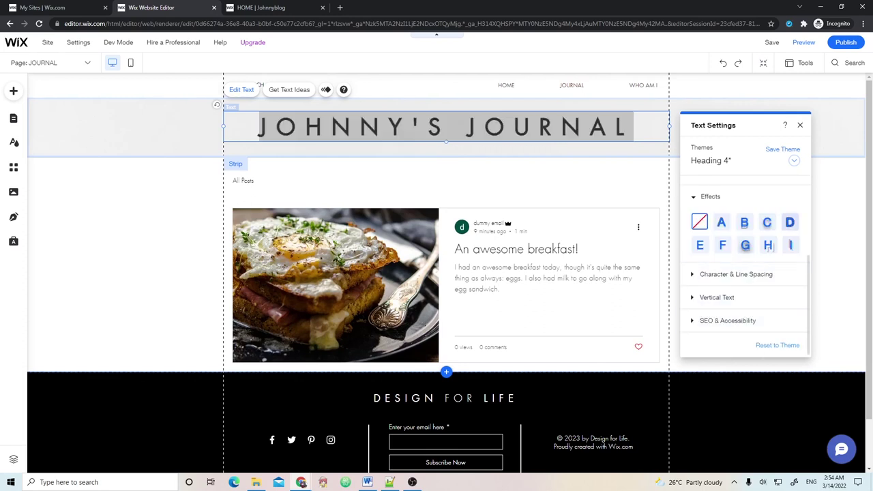
left_click(790, 223)
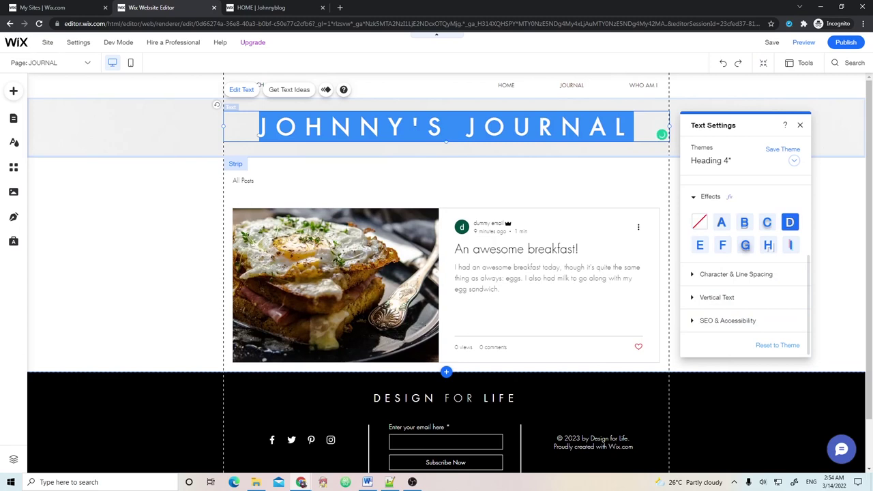
left_click(465, 96)
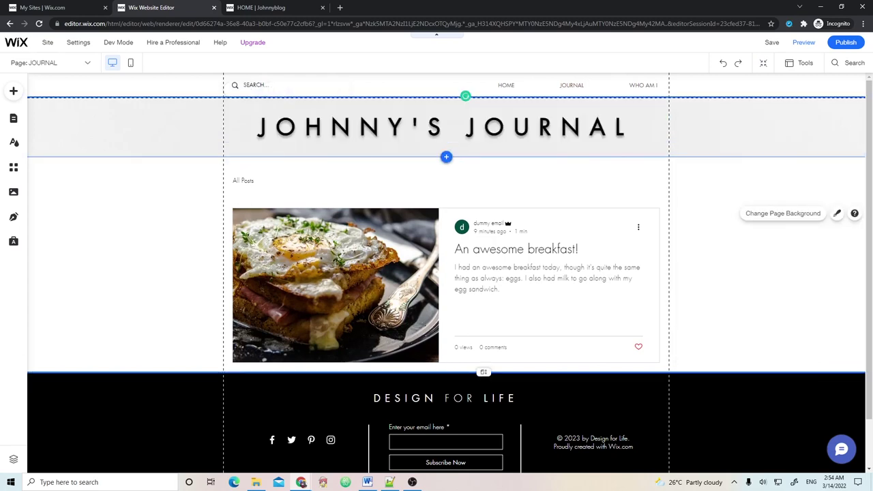
Switch the editor from the JOURNAL page to the WHO AM I page
scroll(446, 273, "down", 1)
scroll(446, 273, "up", 1)
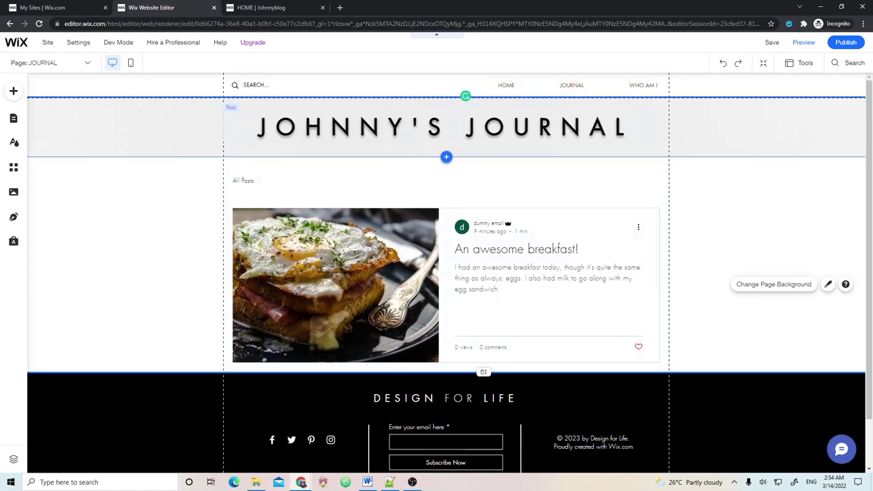
left_click(13, 118)
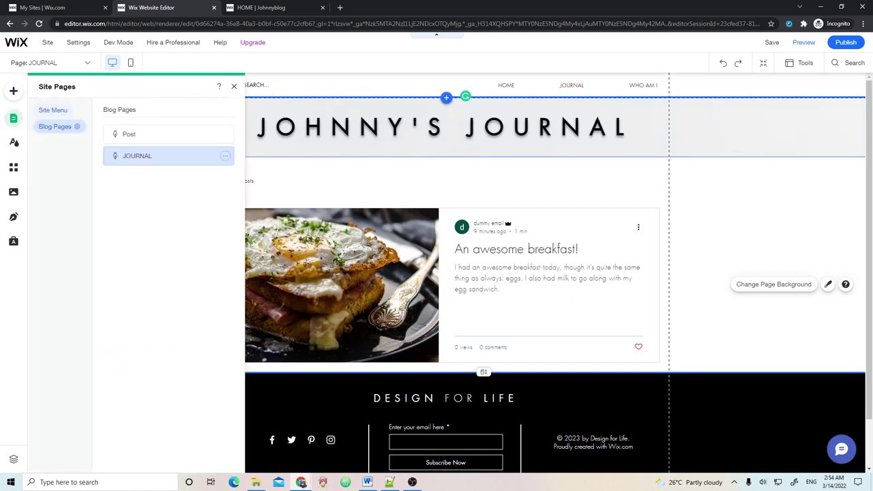
left_click(52, 110)
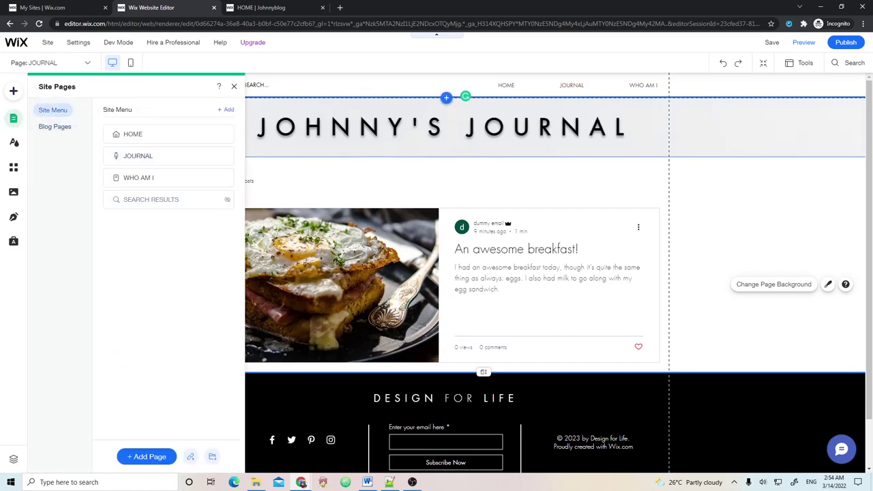
left_click(13, 118)
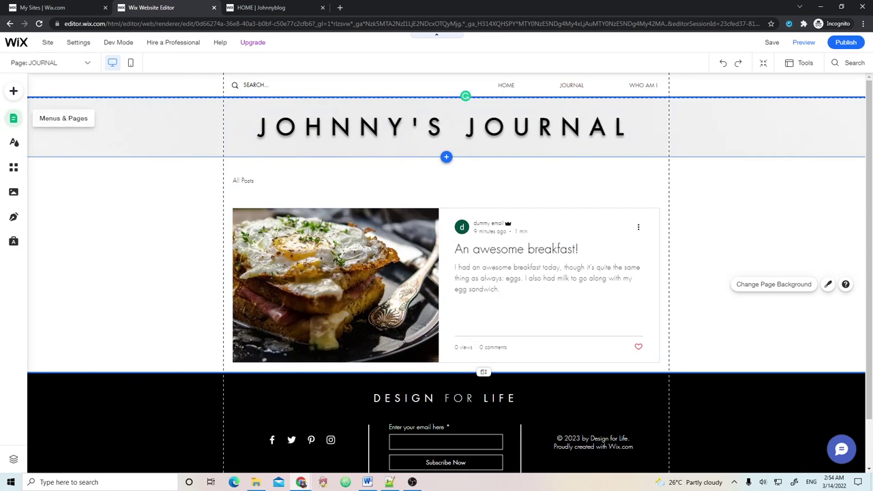
left_click(13, 118)
left_click(53, 110)
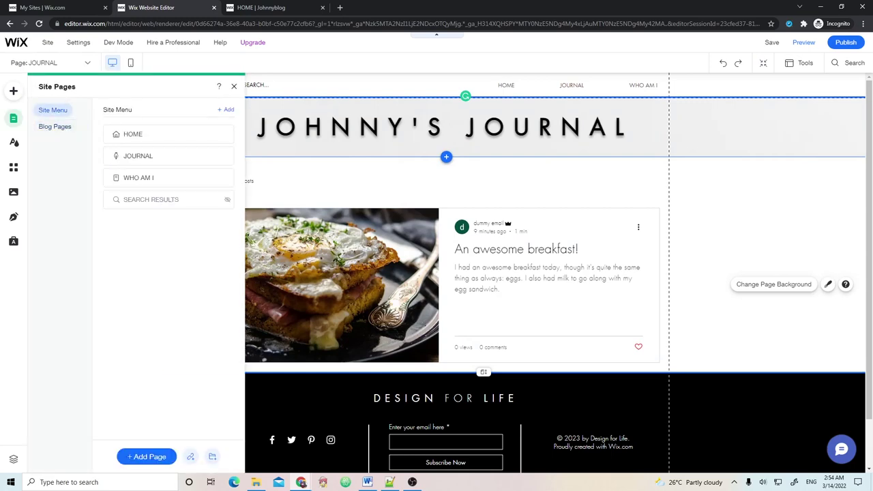
left_click(150, 177)
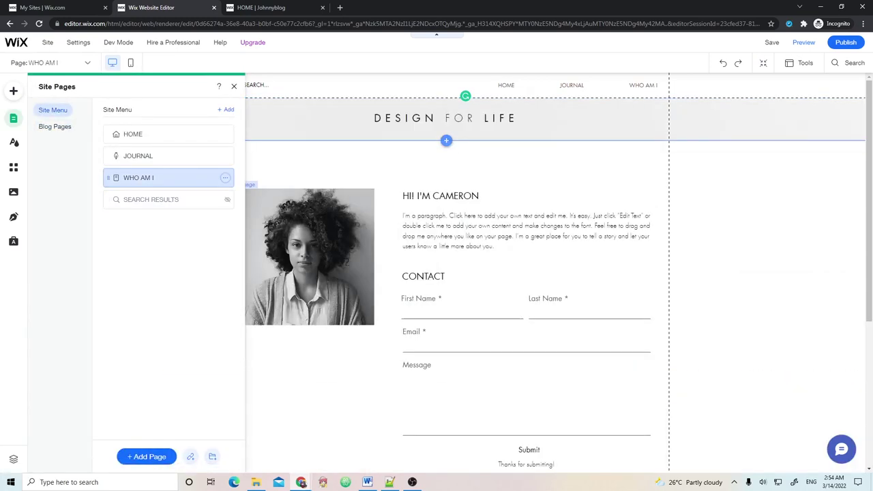
Replace the portrait photo on the WHO AM I page with the Peeping Puppy illustration found by searching for "DOG"
left_click(307, 260)
left_click(307, 259)
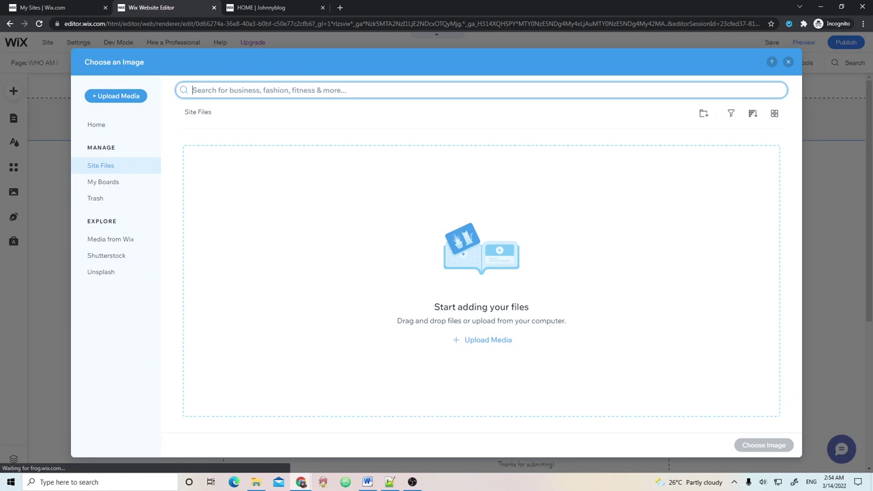
type("DOG")
key("Return")
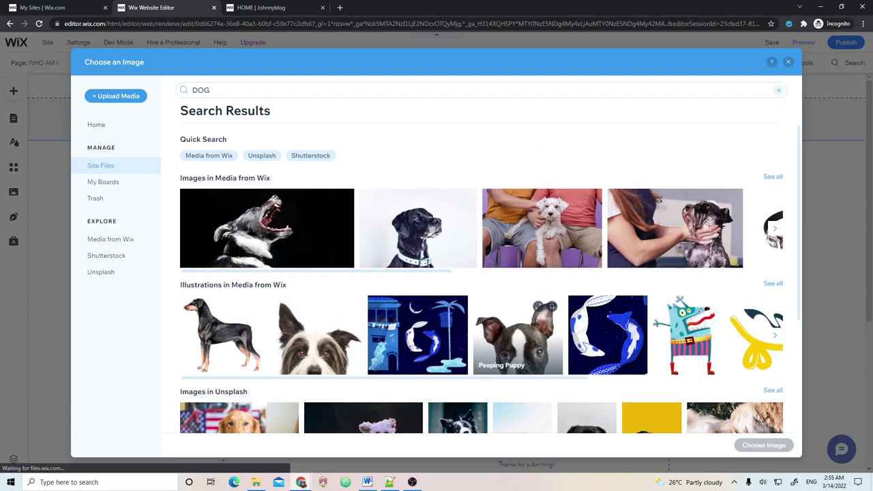
left_click(518, 334)
left_click(736, 445)
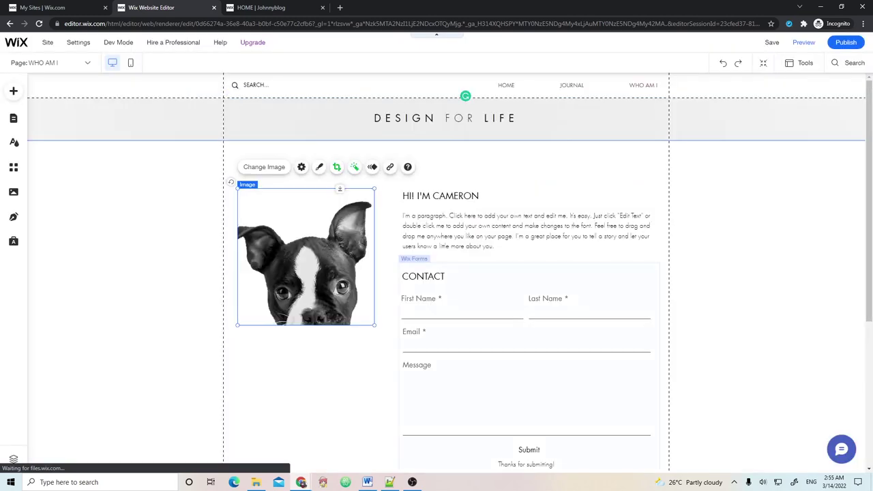
key("Escape")
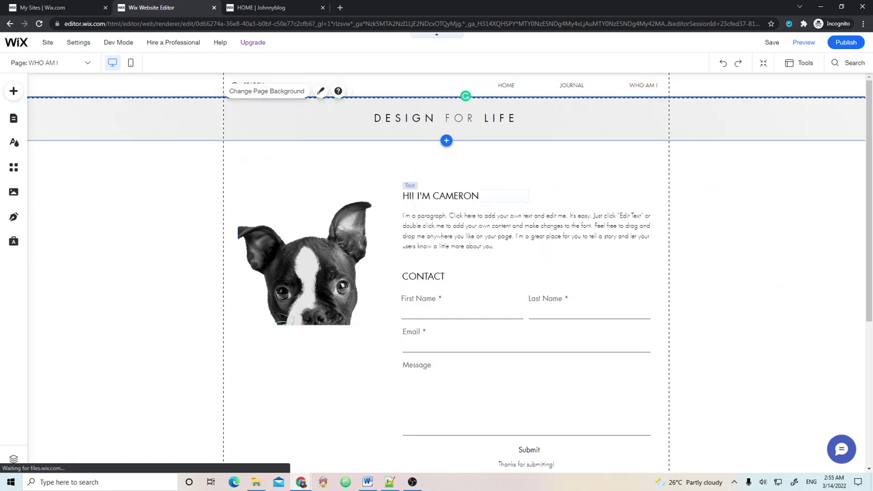
Change the introduction heading above the WHO AM I page's paragraph to "Hello there!"
left_click(450, 196)
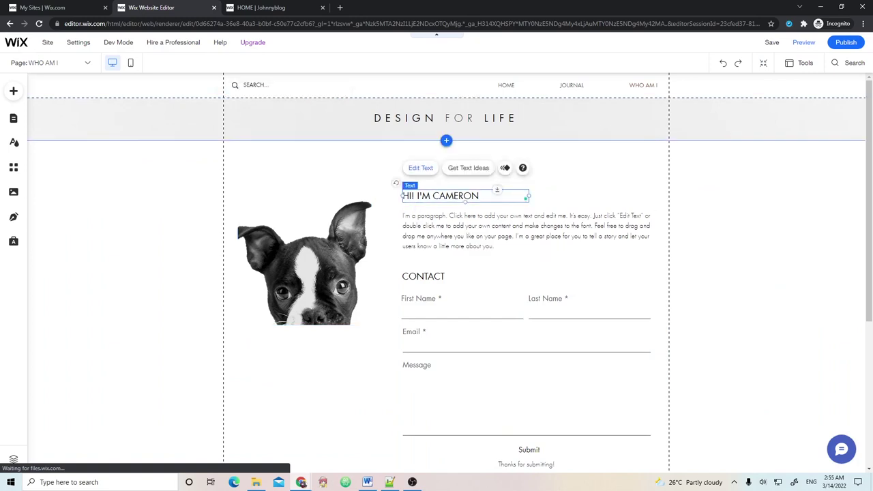
left_click(421, 168)
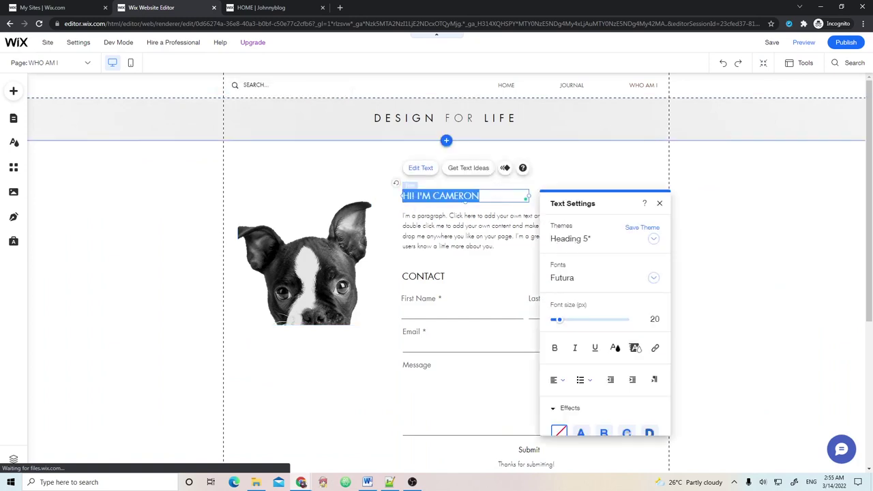
type("Hi")
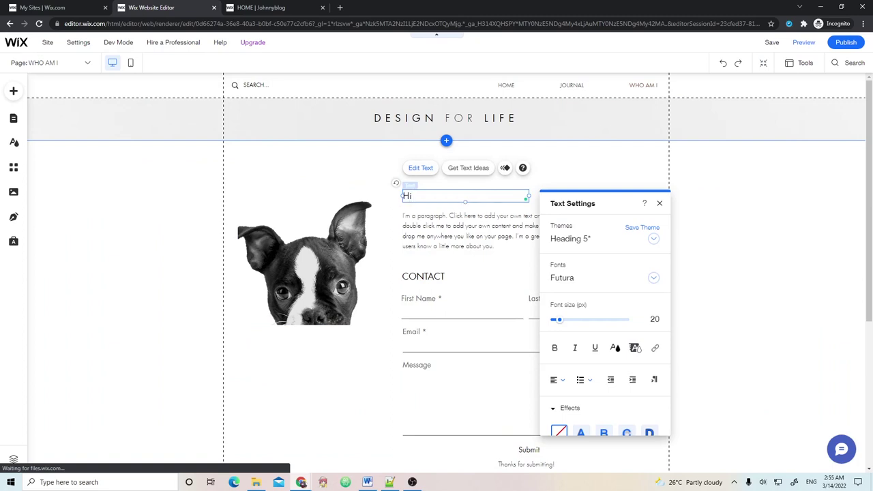
type("ello there!")
left_click(145, 78)
Replace the DESIGN FOR LIFE title in the WHO AM I page's top strip with "WHO IS JOHNNY?"
left_click(481, 118)
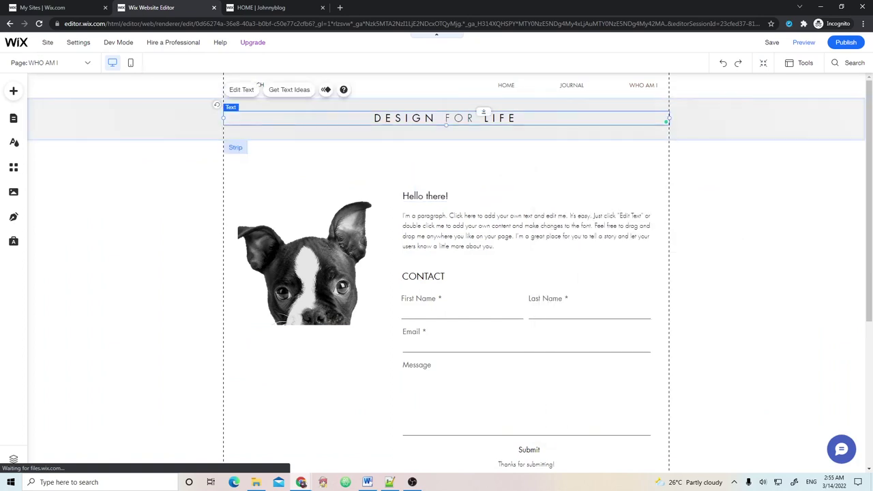
double_click(482, 117)
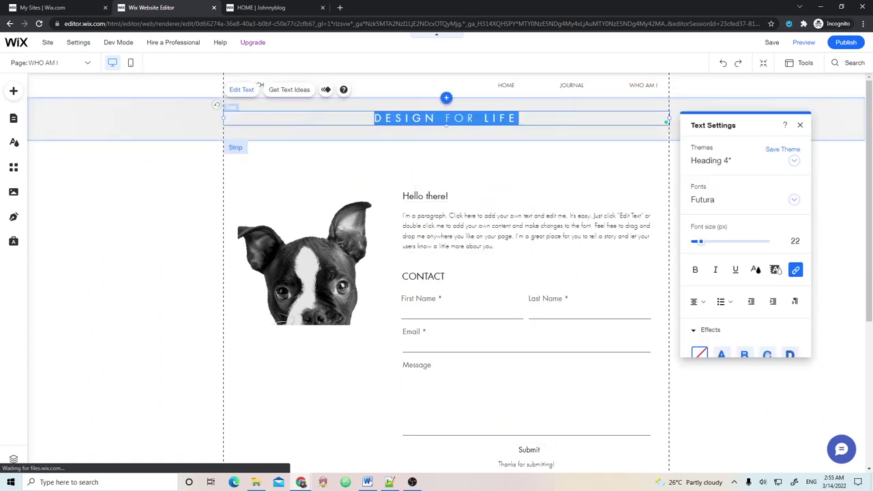
type("Whi")
key("BackSpace")
key("BackSpace")
key("BackSpace")
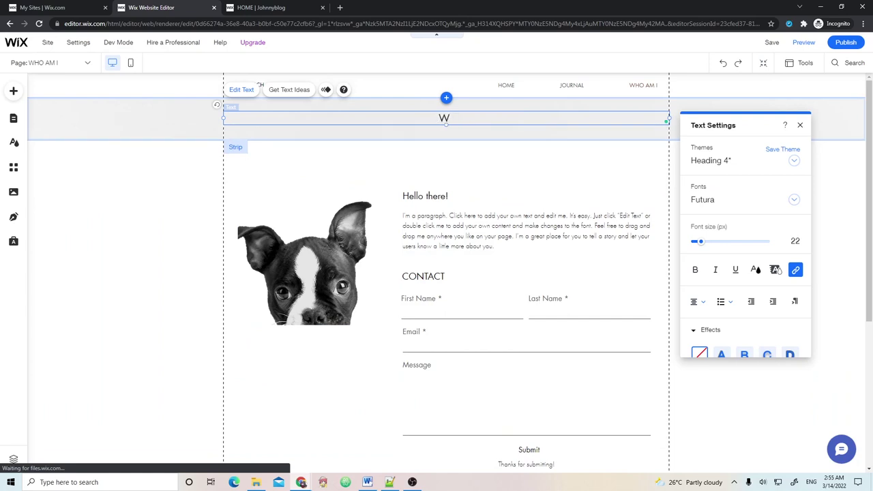
type("WHO IS JOHNNY?")
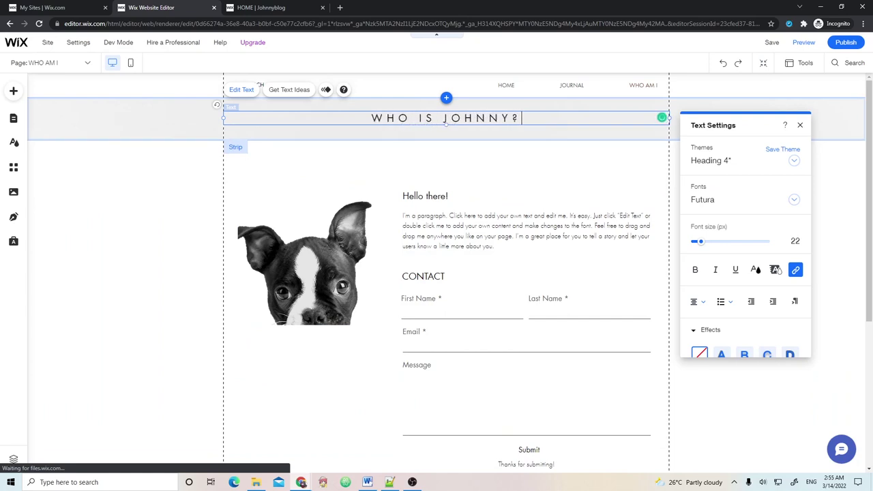
Set the WHO IS JOHNNY? title's font size to 50 px and apply the C text effect
key("ctrl+a")
left_click(795, 240)
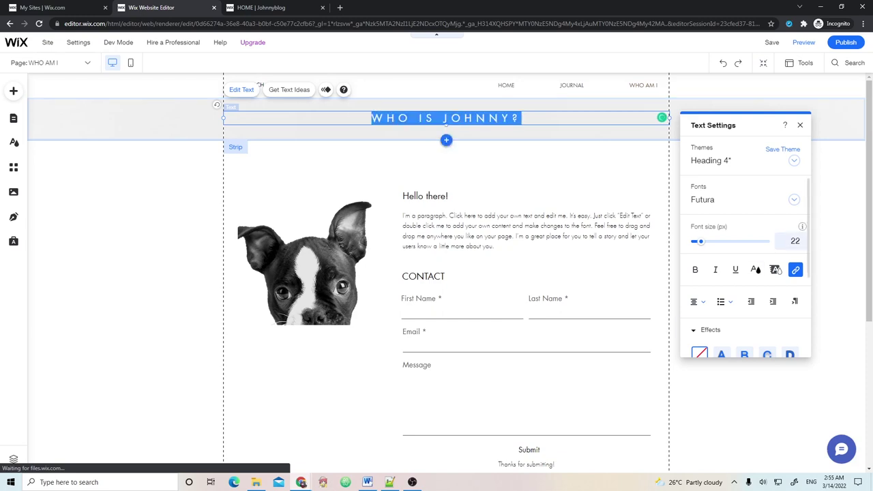
type("50")
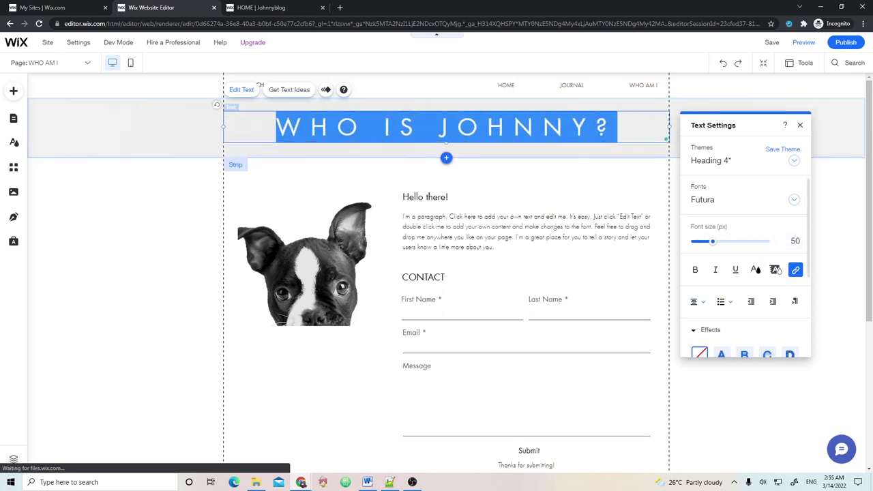
scroll(769, 247, "down", 3)
left_click(767, 223)
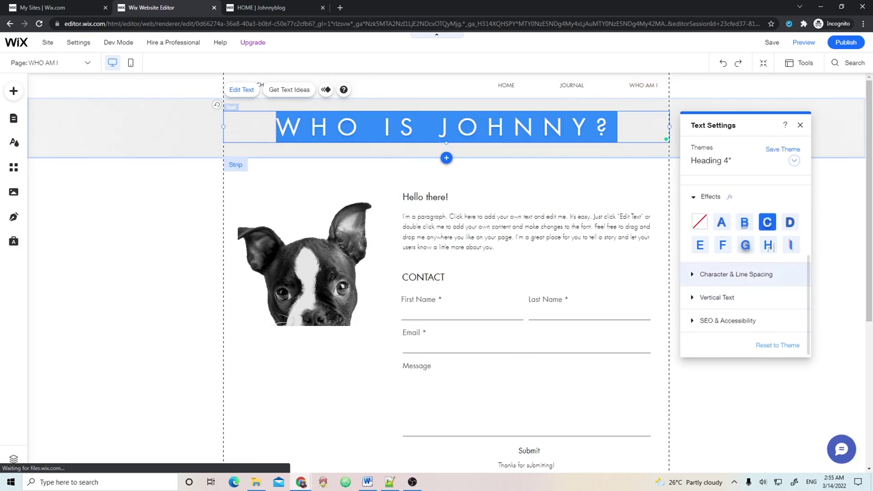
left_click(764, 291)
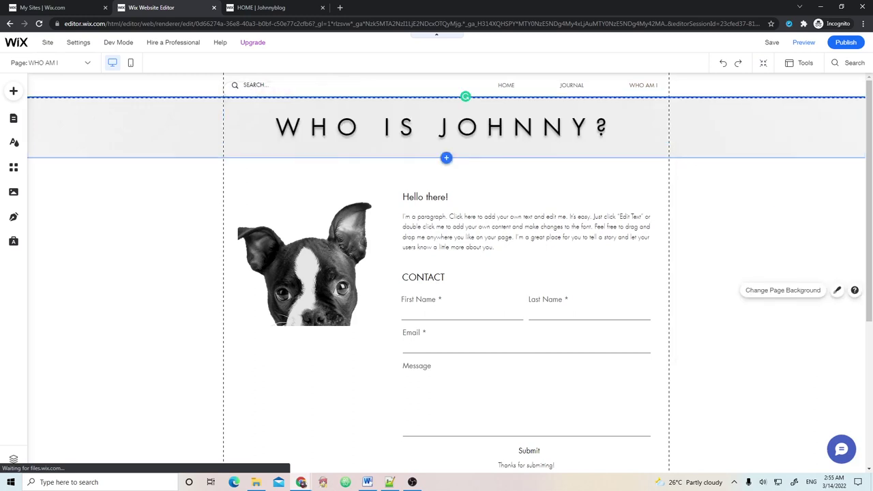
Replace the introduction paragraph under the "Hello there!" heading with "Johnny is Johnny."
left_click(652, 253)
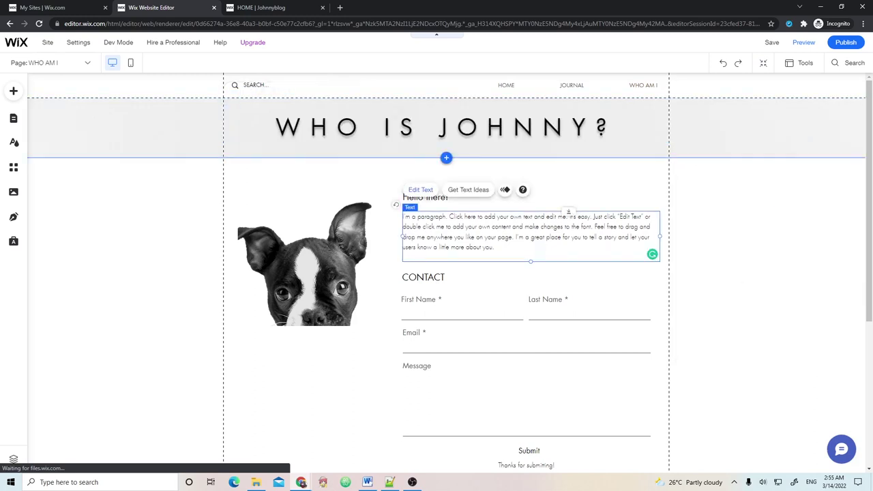
double_click(652, 254)
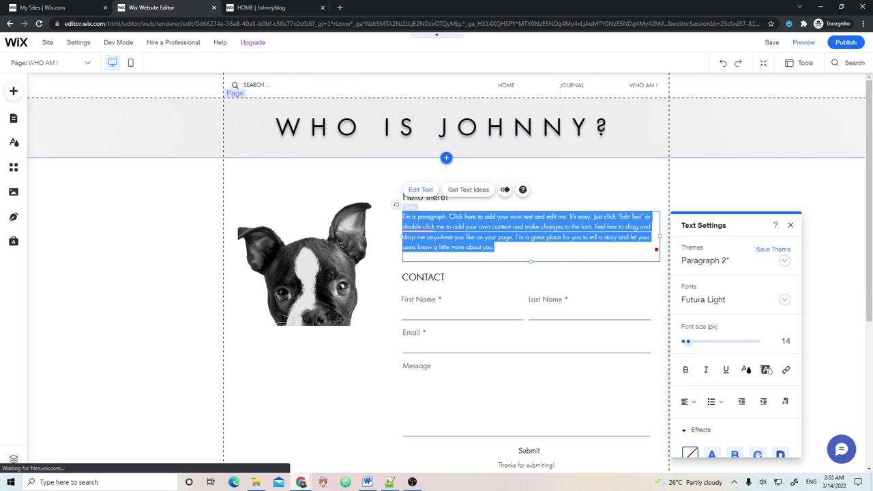
type("Hey")
key("BackSpace")
key("BackSpace")
key("BackSpace")
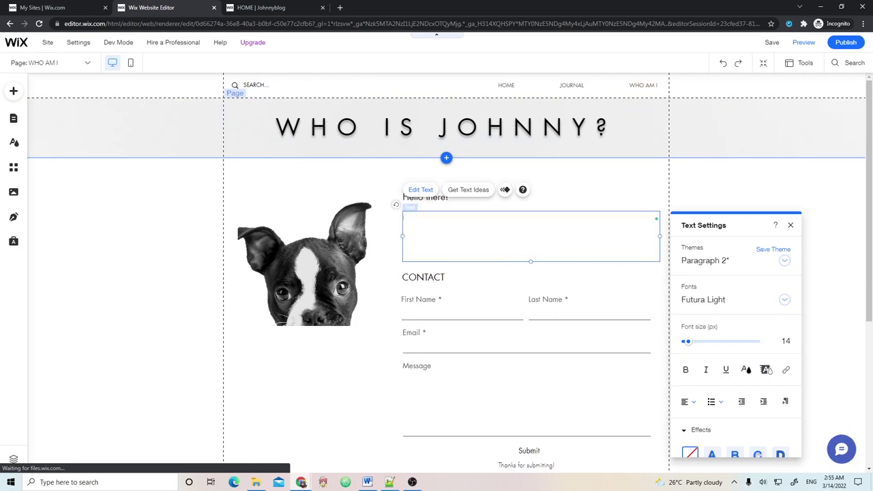
type("Johnny is Johnny.")
left_click(235, 95)
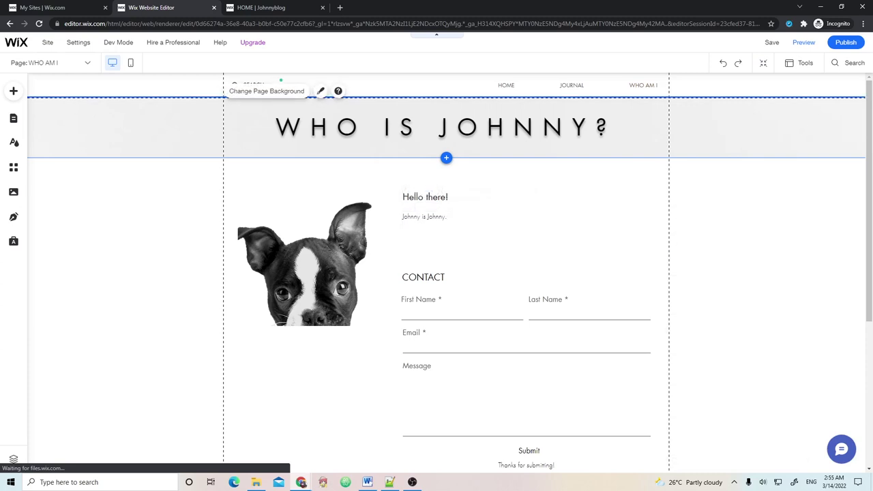
Delete the CONTACT form from the WHO AM I page
left_click(525, 396)
scroll(525, 396, "down", 3)
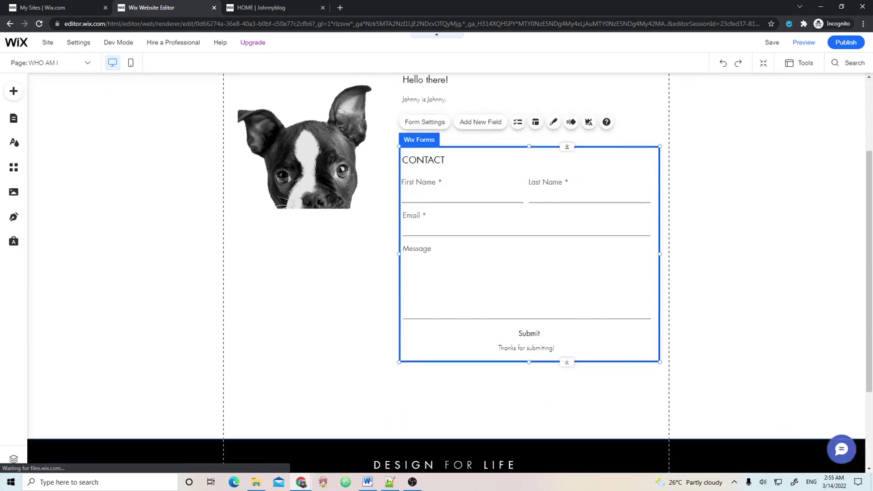
scroll(526, 396, "up", 3)
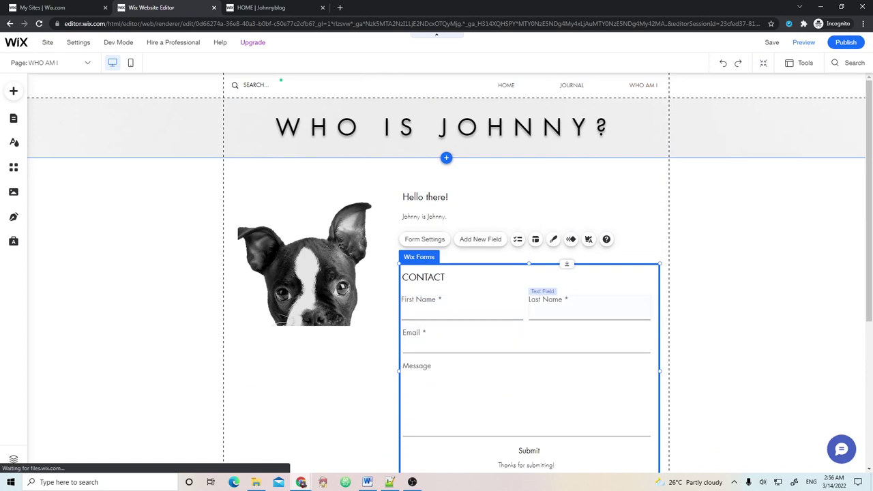
scroll(450, 273, "down", 4)
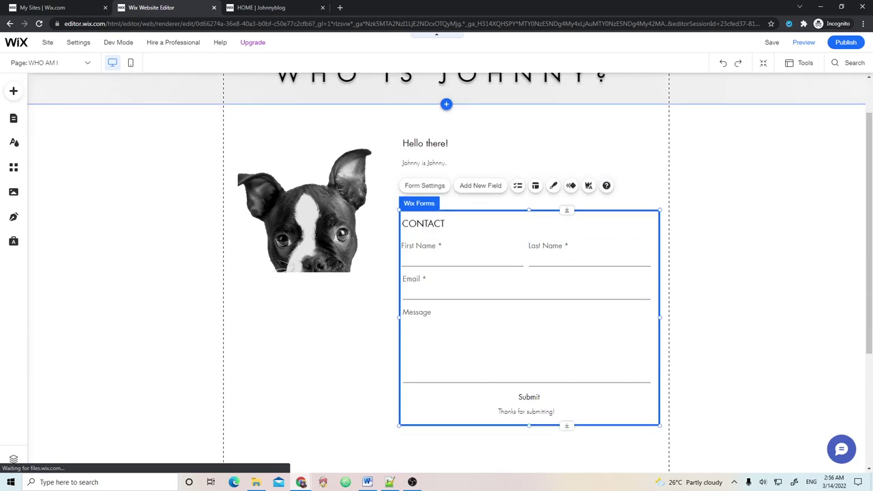
scroll(450, 273, "up", 3)
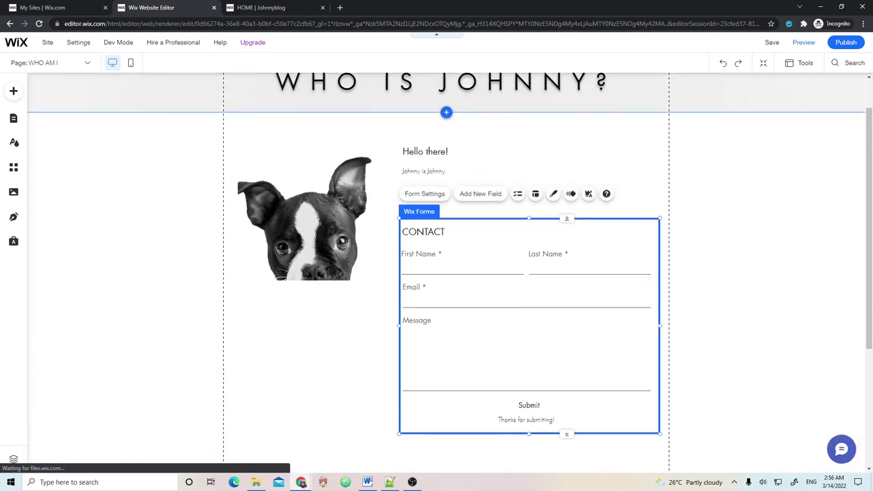
key("Delete")
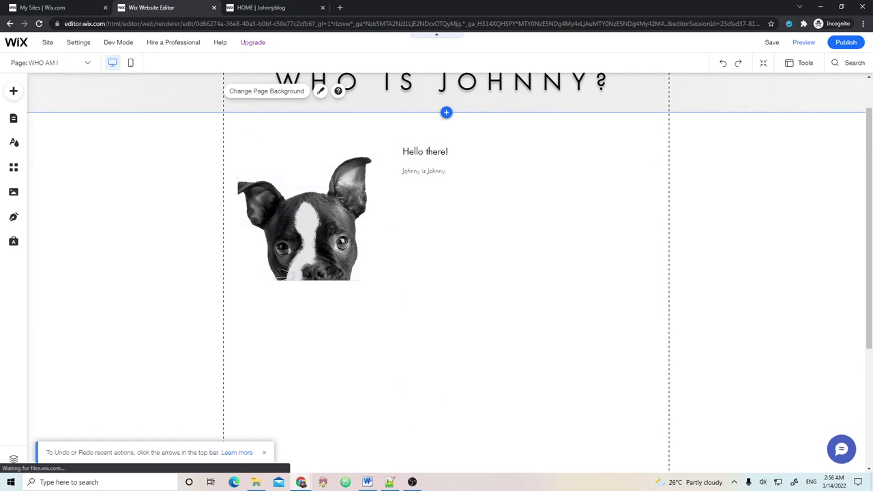
left_click(13, 91)
left_click(47, 142)
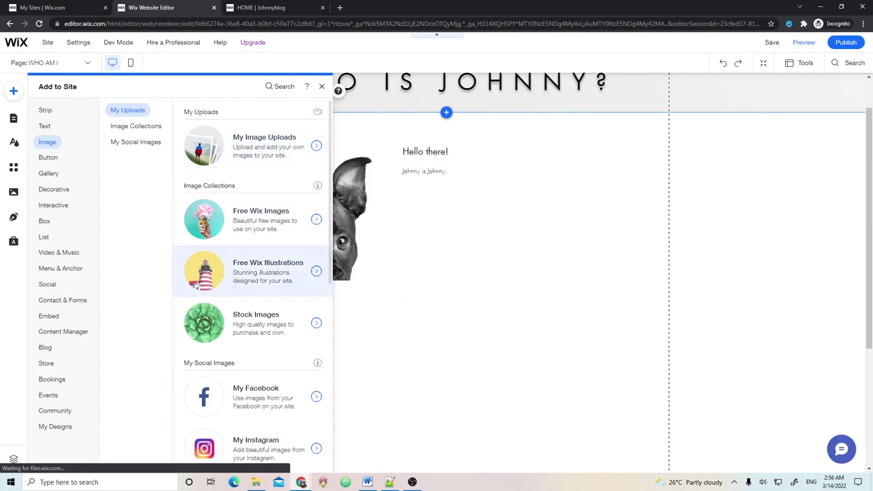
key("Escape")
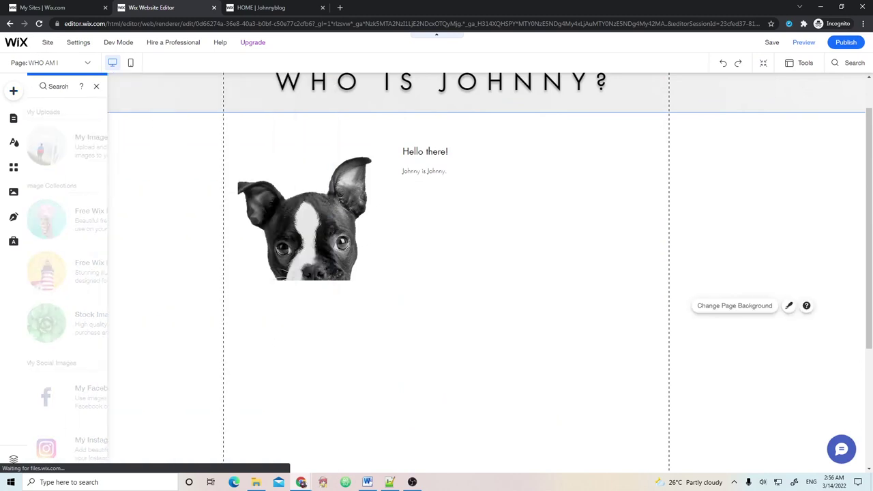
scroll(273, 96, "up", 1)
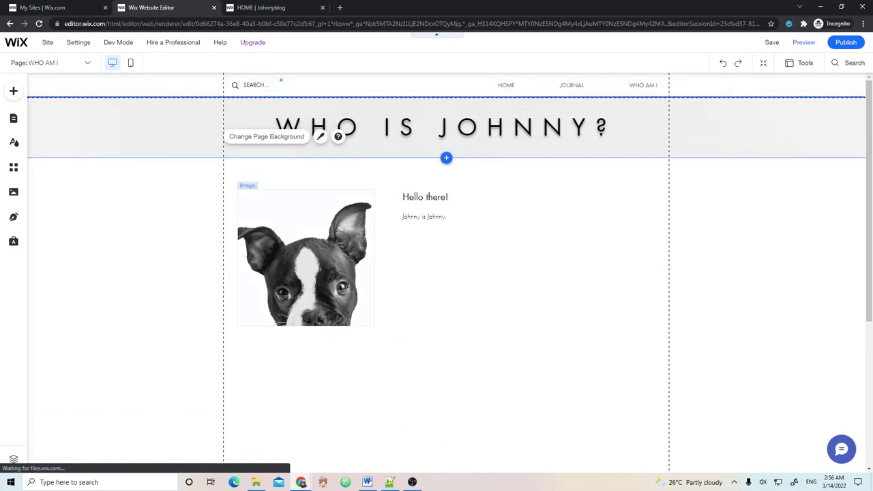
Switch the editor from the WHO AM I page to the HOME page
left_click(13, 118)
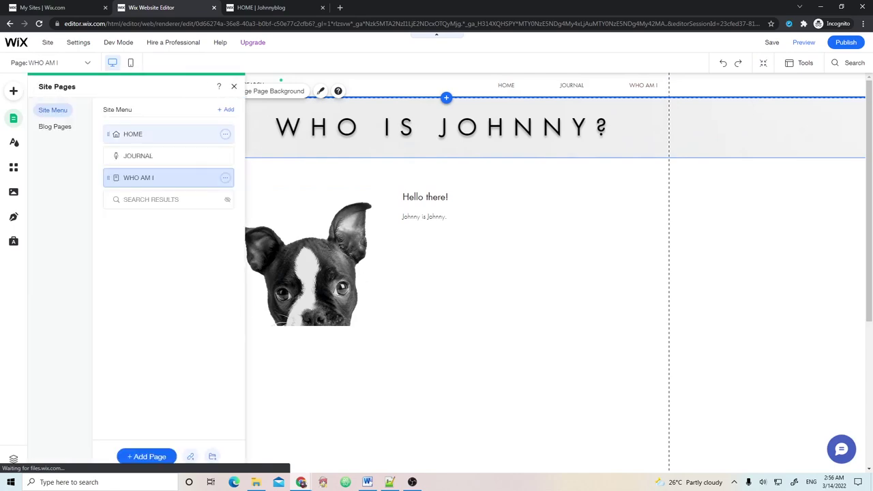
left_click(137, 134)
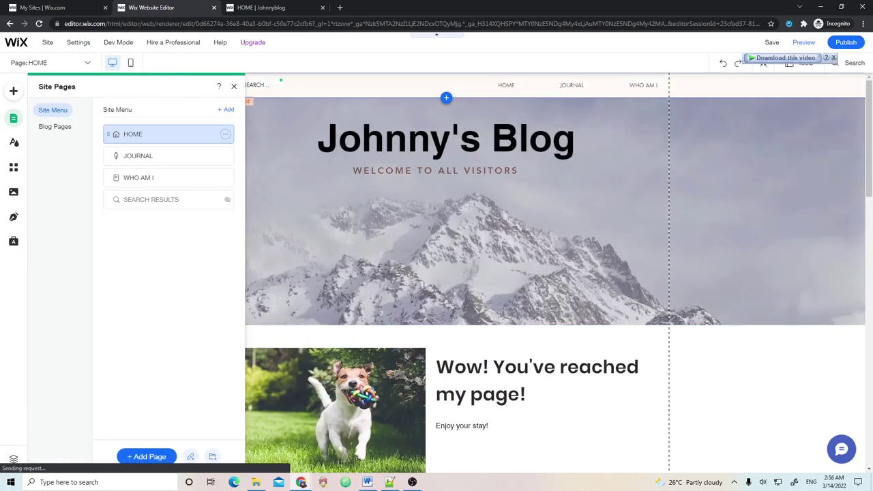
left_click(234, 86)
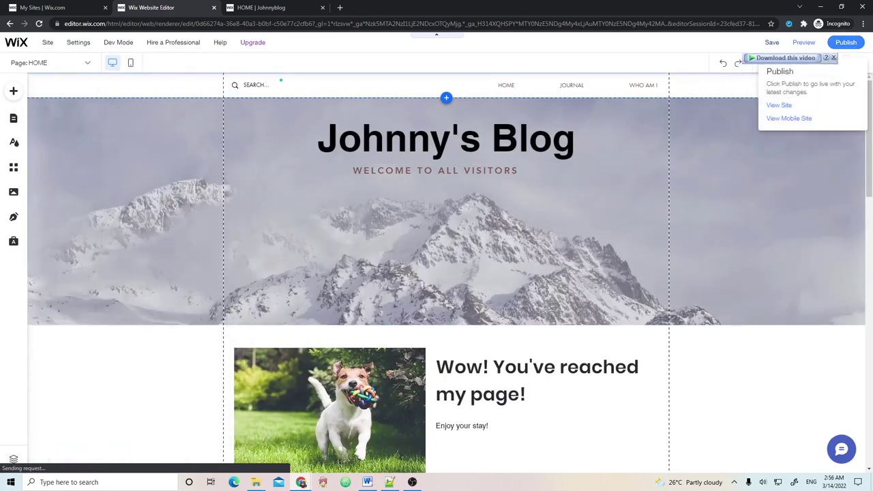
Publish the site and check the live HOME, JOURNAL and WHO AM I pages, closing the outdated live-site tab
left_click(846, 42)
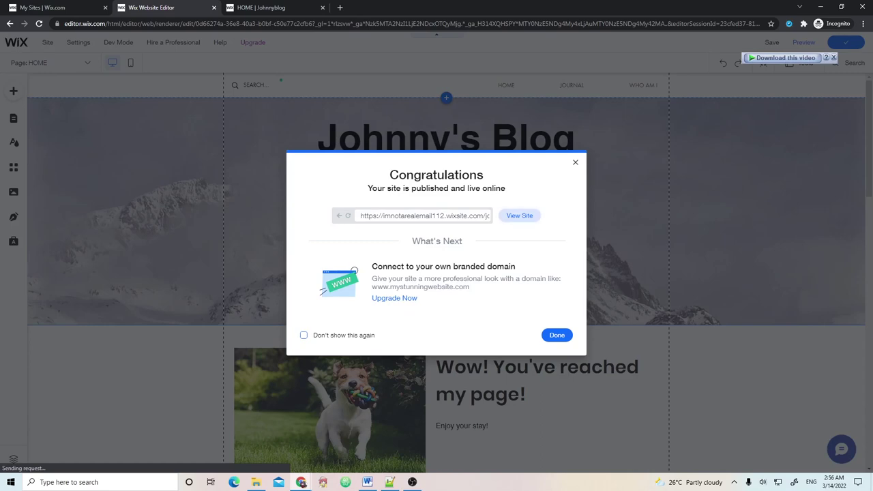
left_click(520, 216)
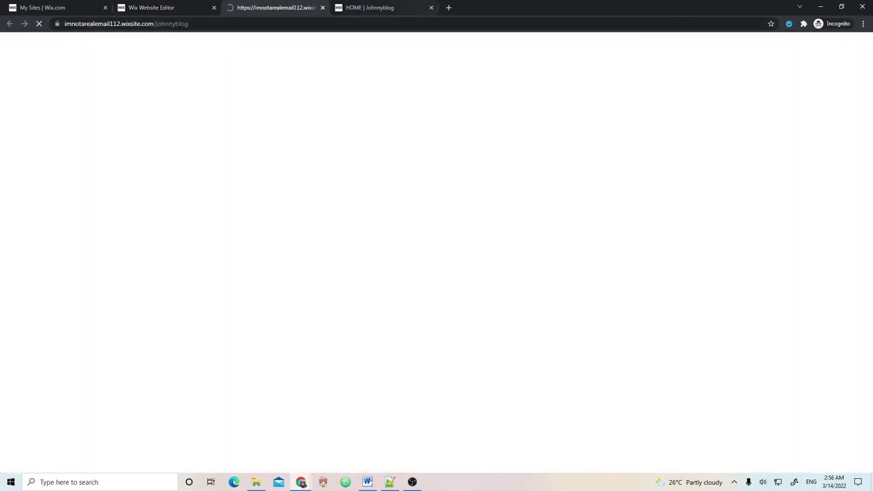
left_click(432, 8)
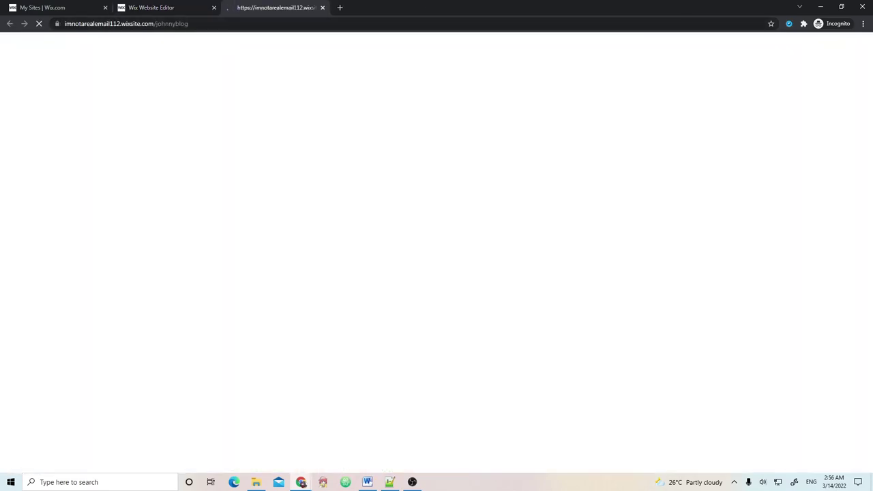
scroll(436, 273, "down", 4)
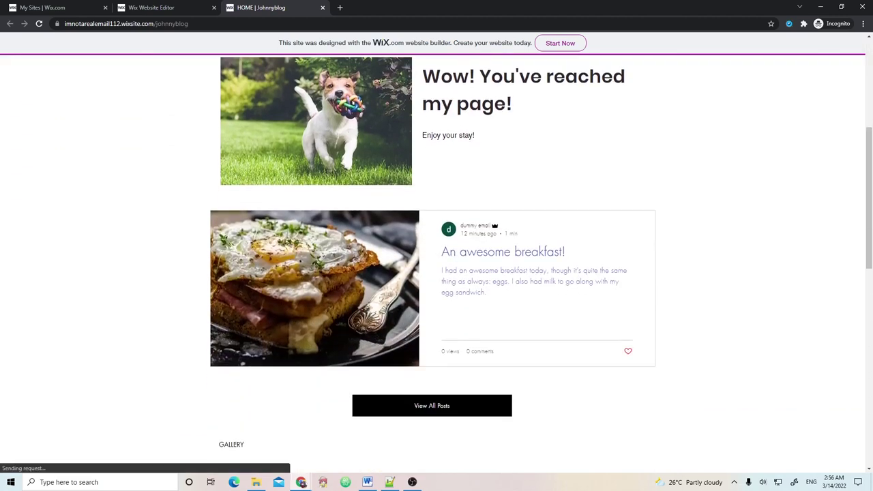
scroll(436, 273, "up", 4)
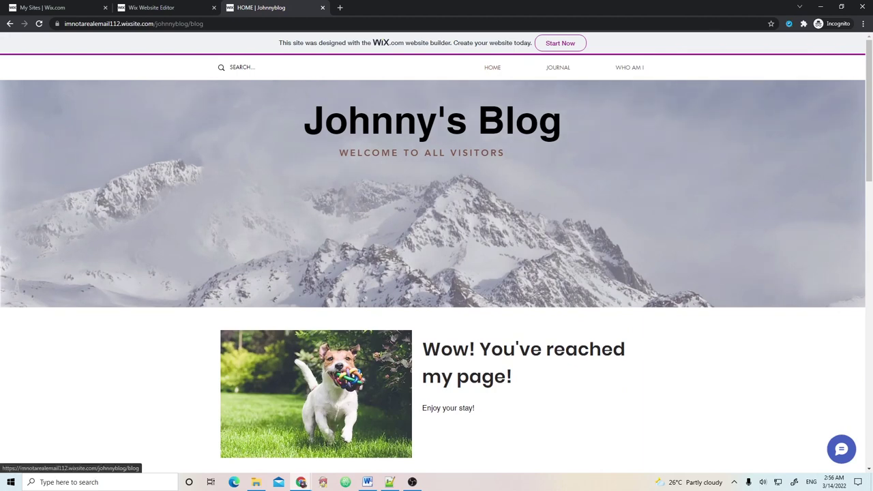
left_click(558, 66)
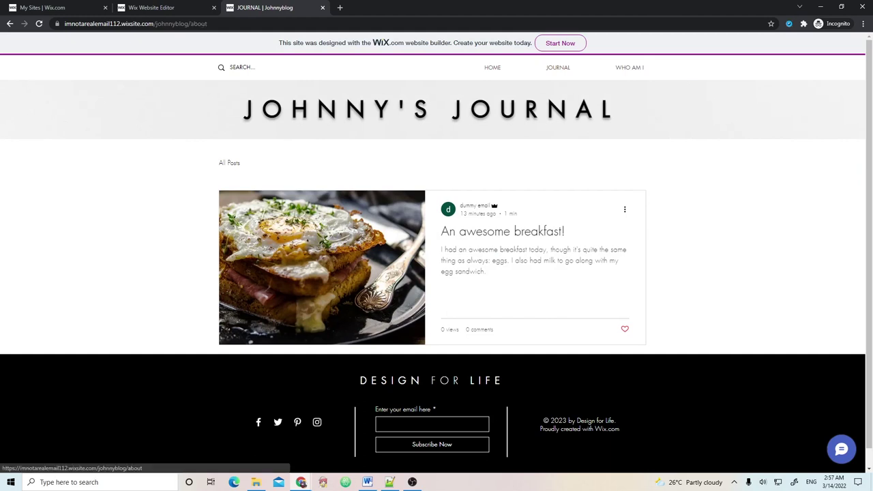
left_click(629, 67)
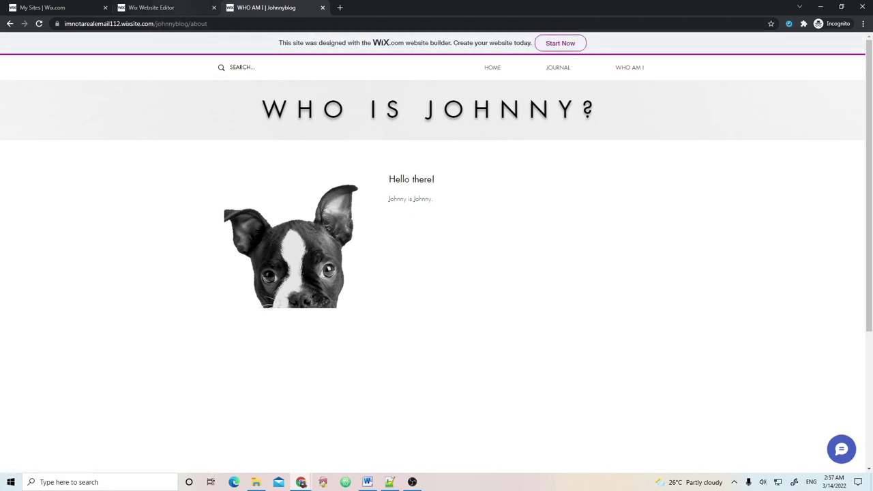
Return to the site editor, dismiss the publishing confirmation and add a blank page to the site
left_click(153, 8)
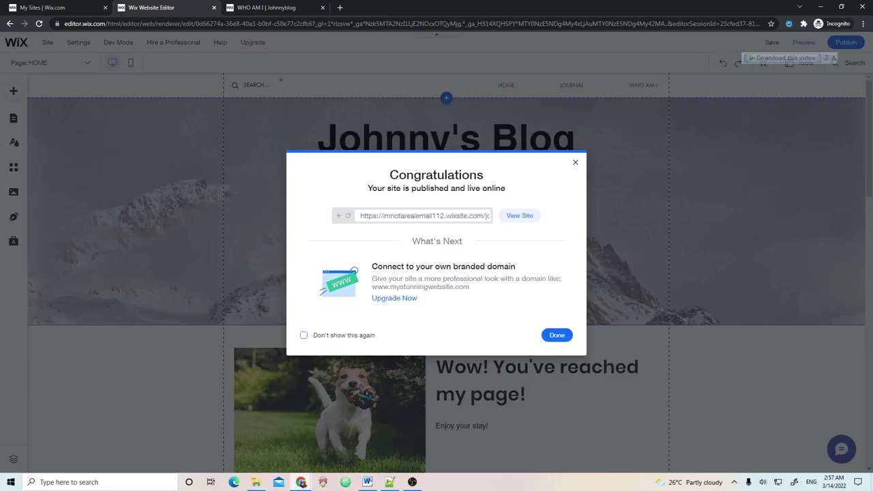
left_click(556, 335)
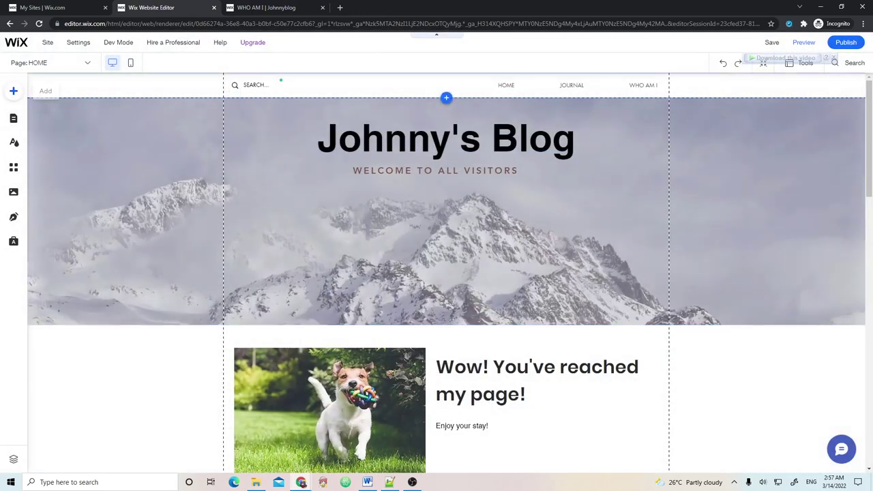
left_click(13, 91)
left_click(13, 118)
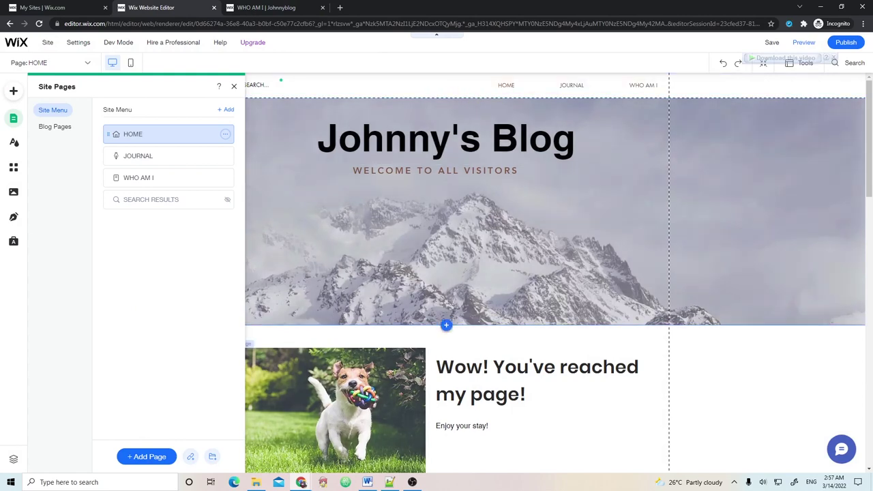
left_click(146, 457)
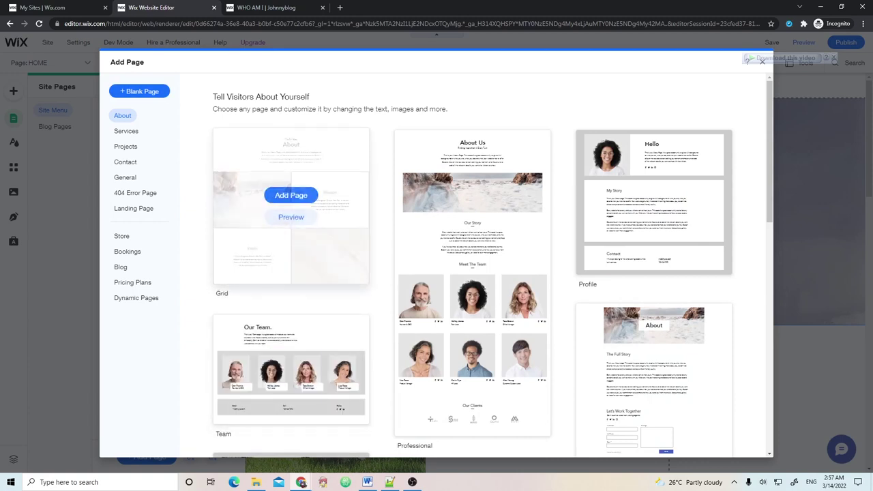
left_click(139, 90)
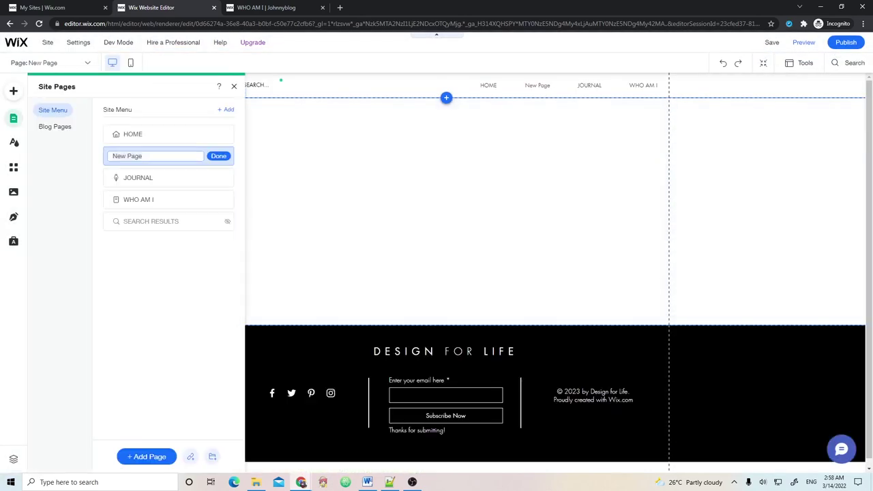
Name the new page GALLERY and move it between JOURNAL and WHO AM I in the site menu
type("Gall")
type("L")
type("ALLERY")
left_click(218, 155)
left_click_drag(108, 155, 108, 191)
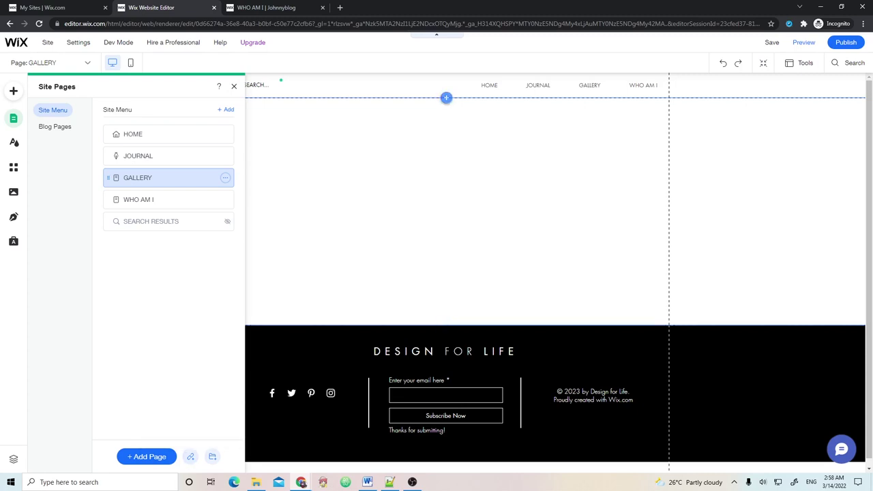
key("Escape")
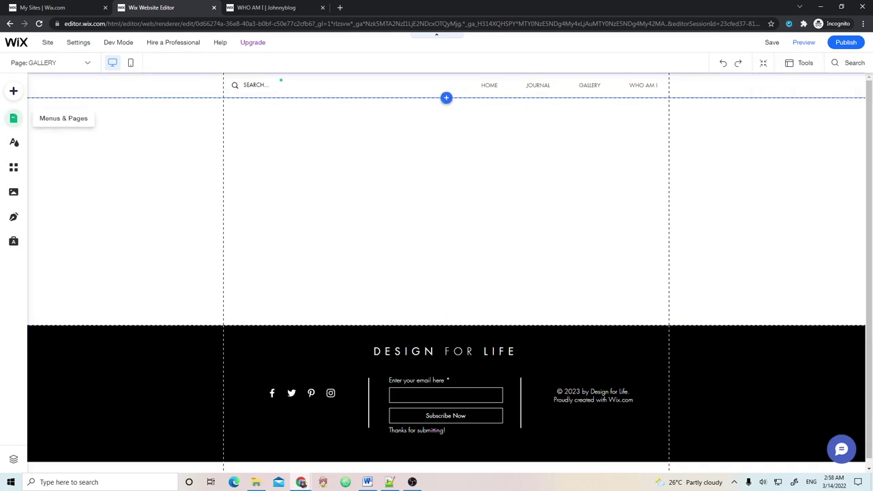
Publish the site and check the live GALLERY page, closing the outdated live-site tab
left_click(13, 118)
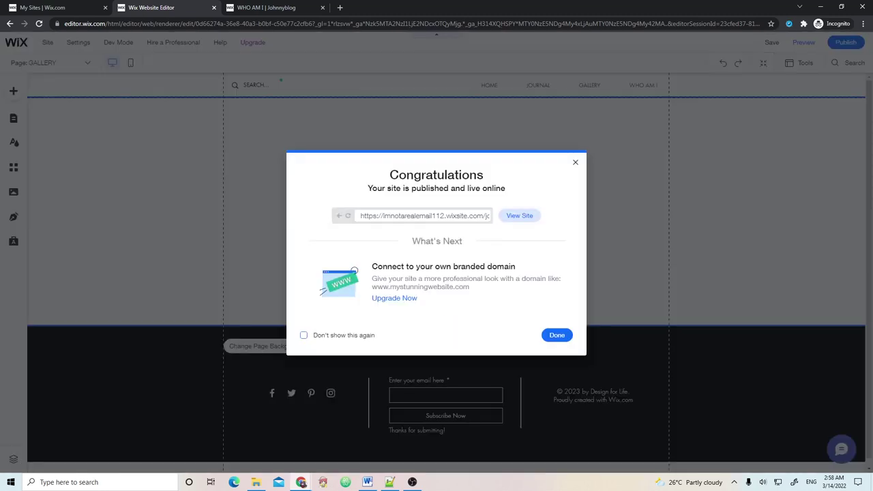
left_click(519, 215)
key("ctrl+Tab")
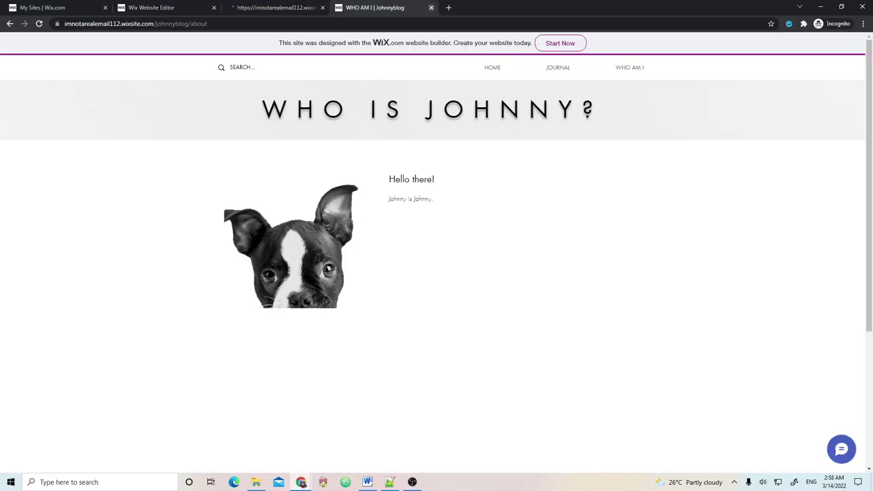
key("ctrl+w")
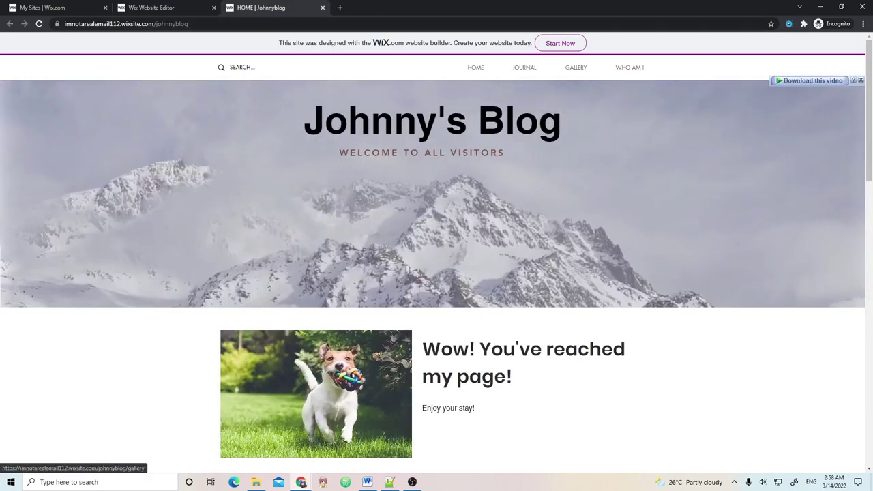
left_click(575, 67)
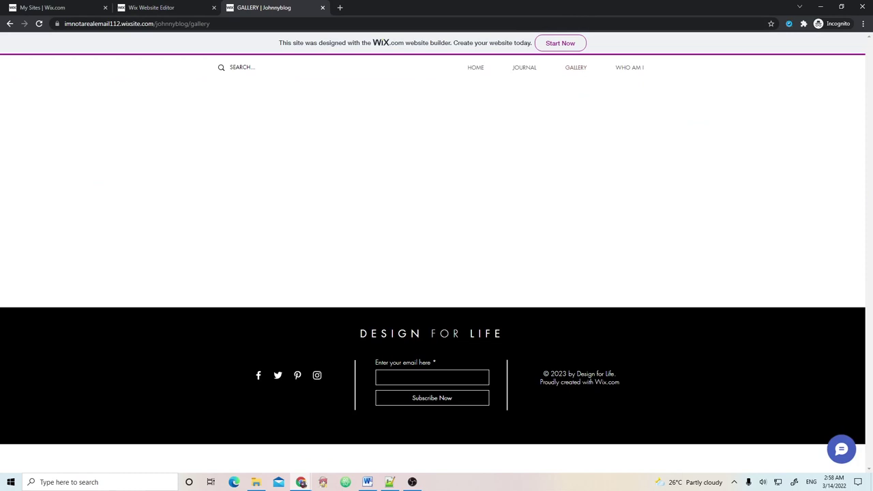
Return to the site editor, dismiss the publishing confirmation and bring up the list of site pages
key("ctrl+shift+Tab")
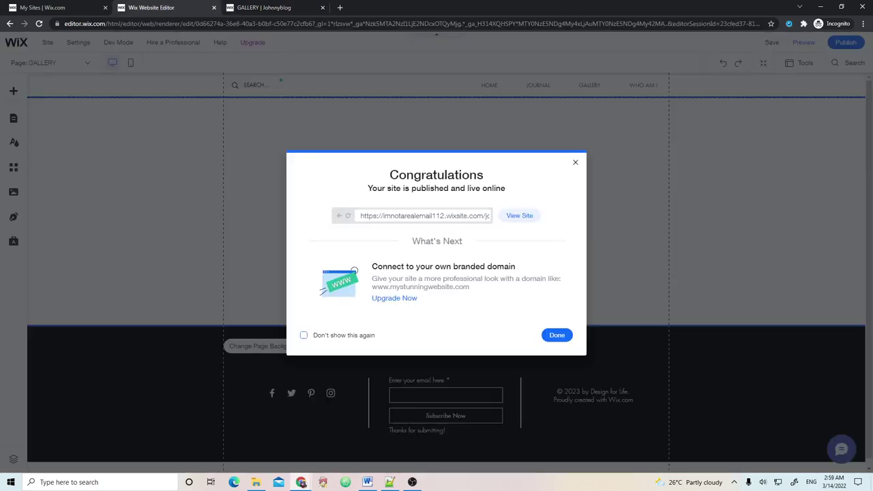
left_click(557, 335)
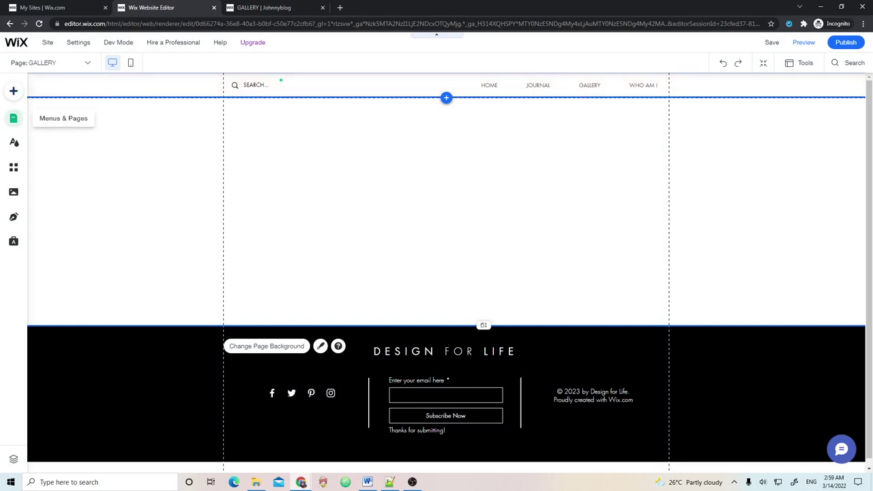
left_click(13, 118)
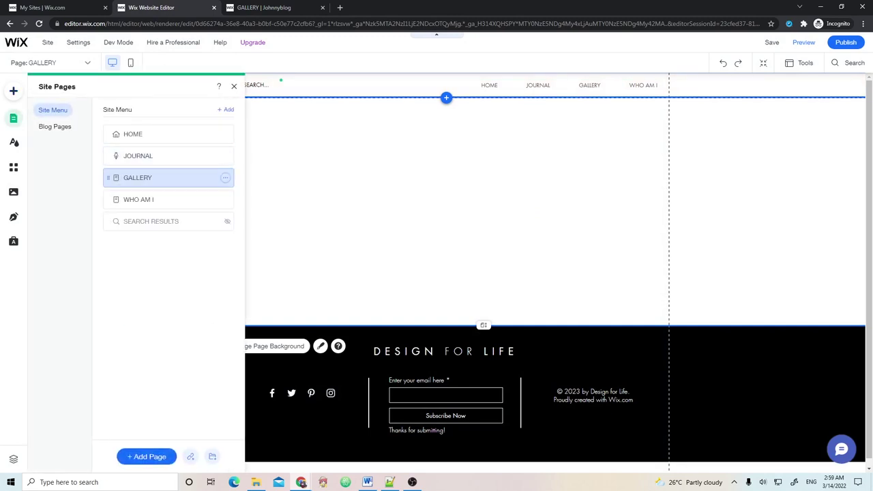
left_click(13, 118)
left_click(13, 119)
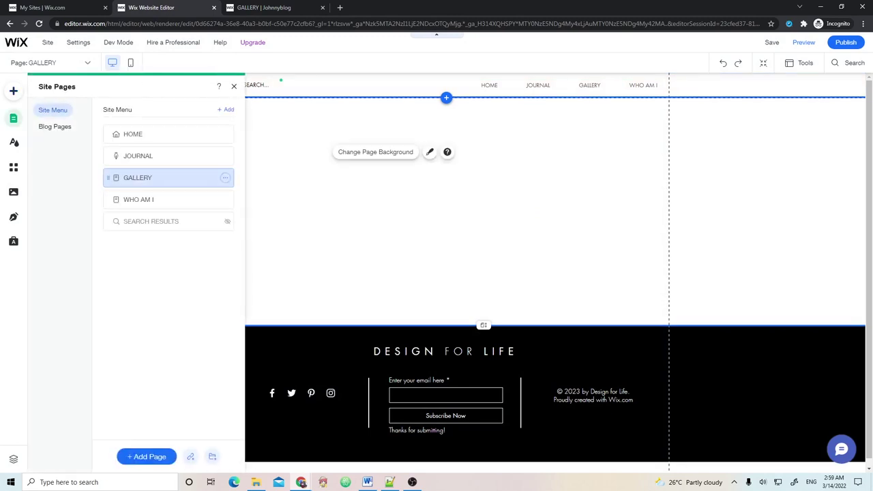
Start adding an image to the GALLERY page and search the media library for DOG
left_click(13, 91)
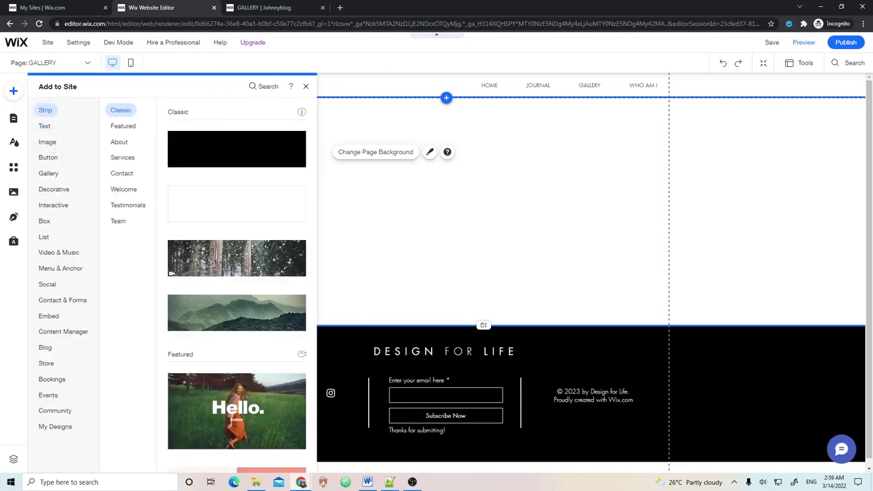
left_click(264, 146)
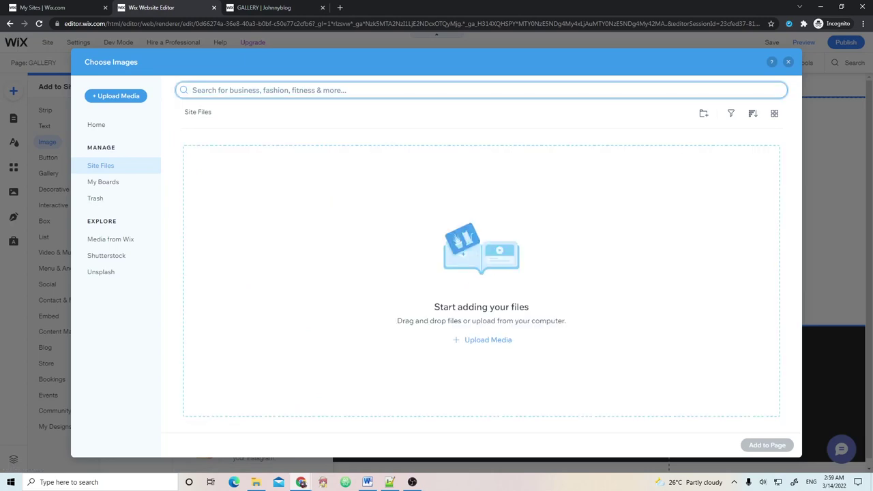
type("DOG")
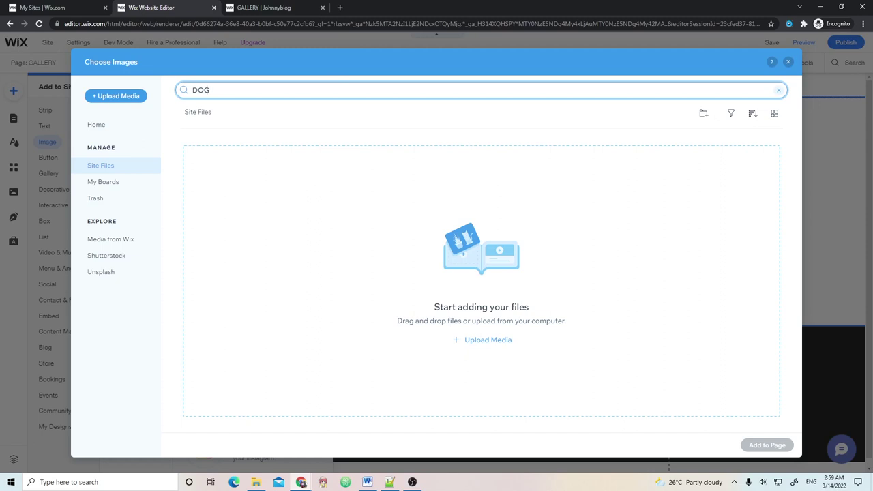
key("Return")
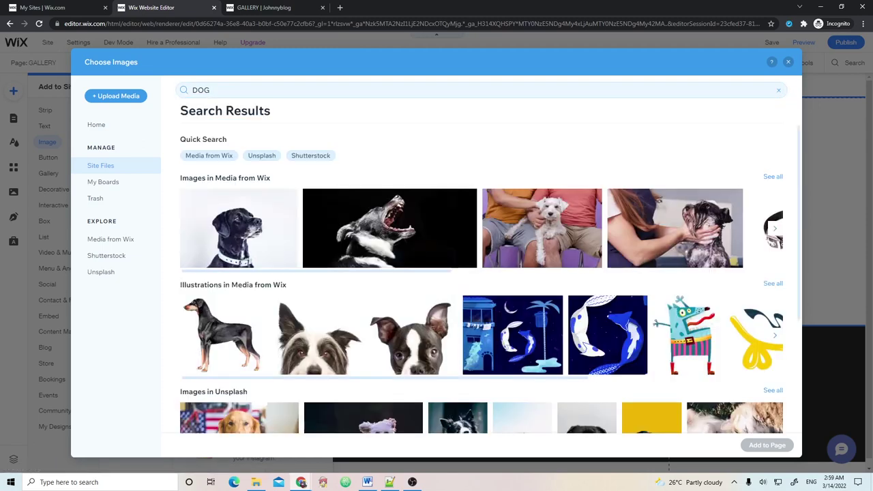
Browse the dog search results and add the free Nail Clip bulldog image from Media from Wix to the page
scroll(542, 246, "down", 3)
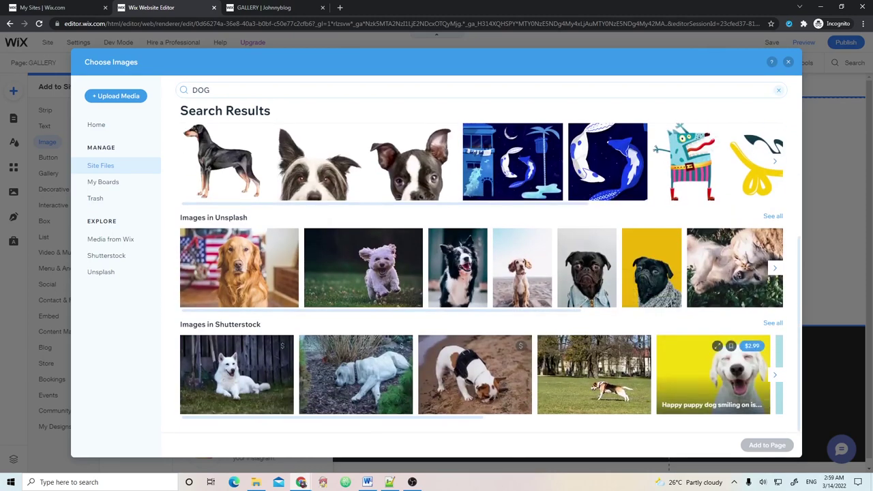
left_click(713, 382)
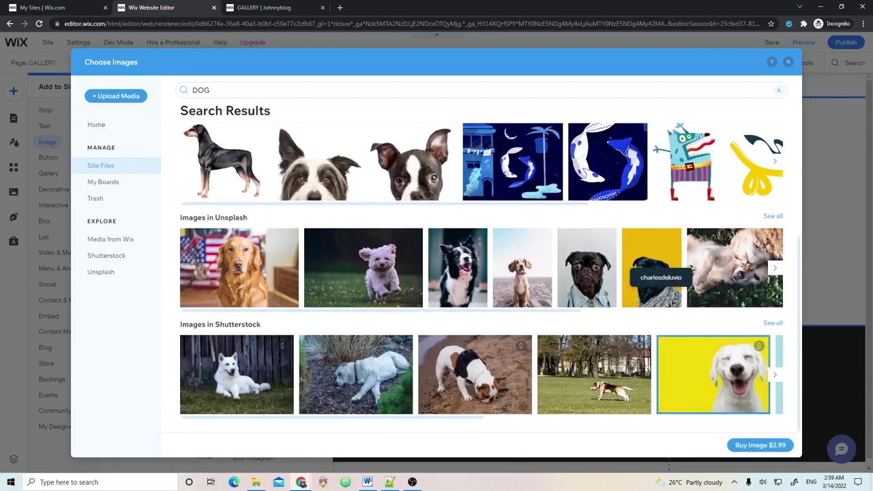
scroll(655, 273, "up", 3)
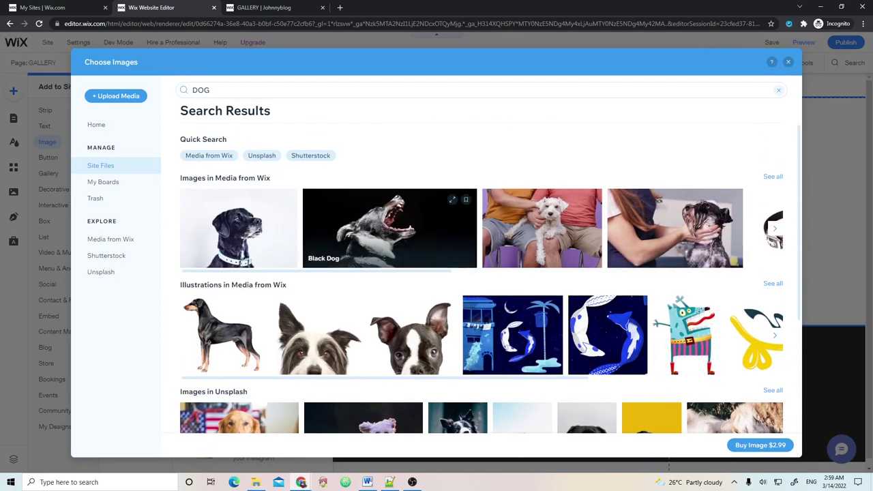
left_click(775, 229)
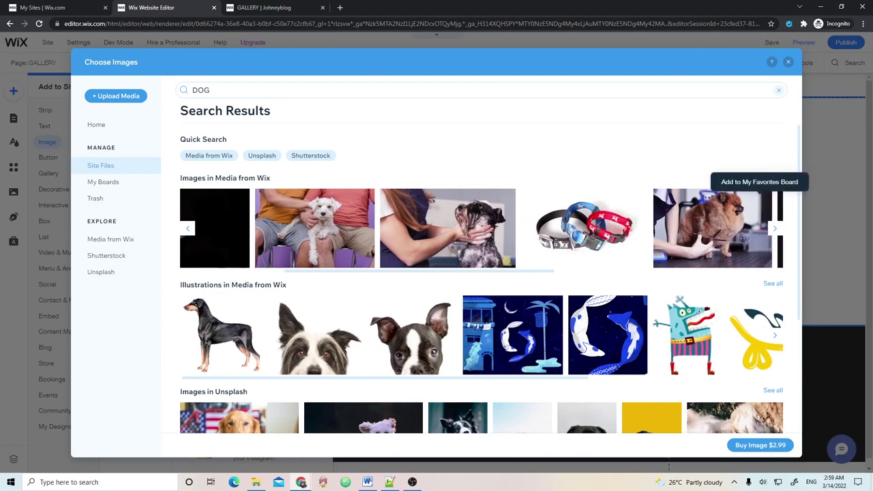
left_click(775, 229)
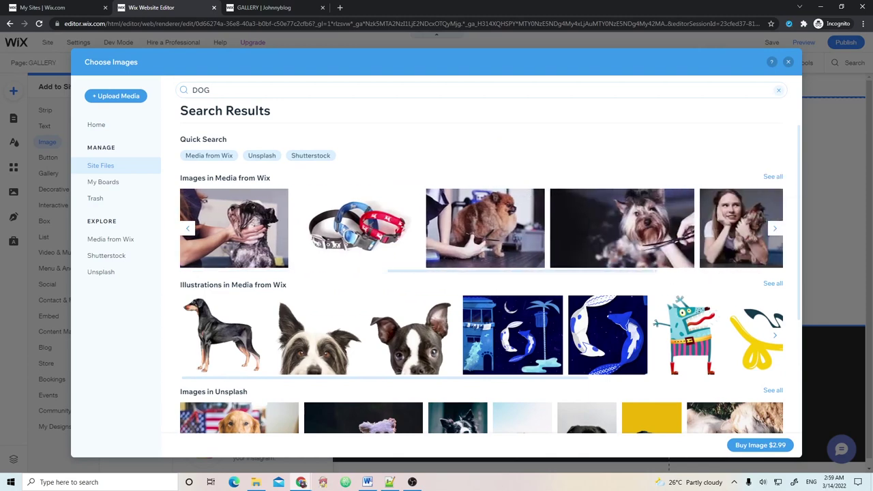
left_click(775, 229)
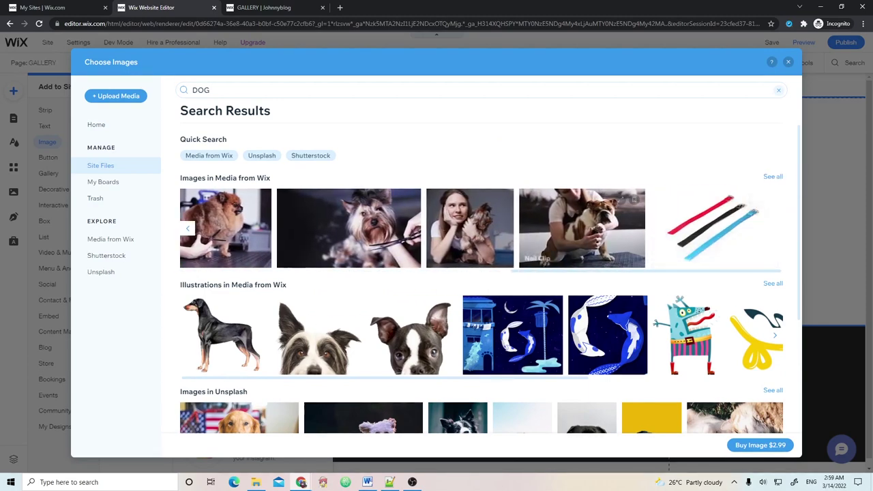
left_click(582, 228)
left_click(760, 445)
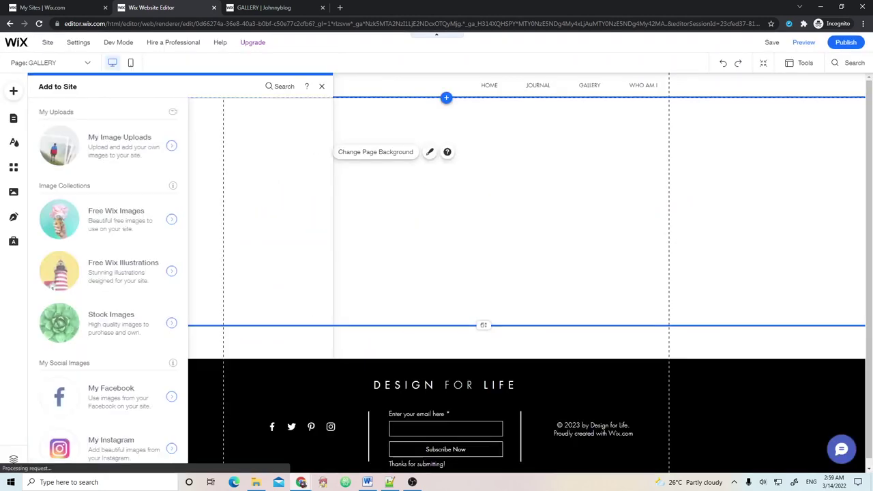
Move the bulldog image to the upper-left corner of the GALLERY page's content area and shrink it to under half the content width
left_click_drag(446, 274, 369, 203)
left_click_drag(505, 288, 421, 235)
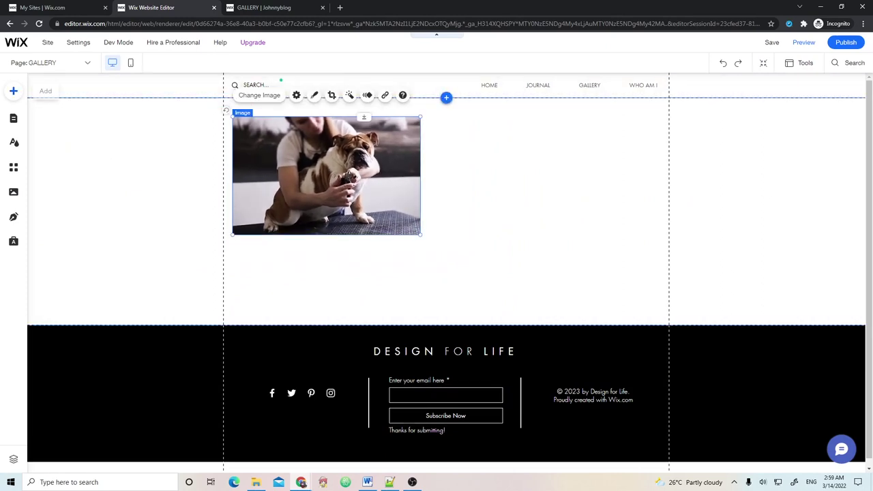